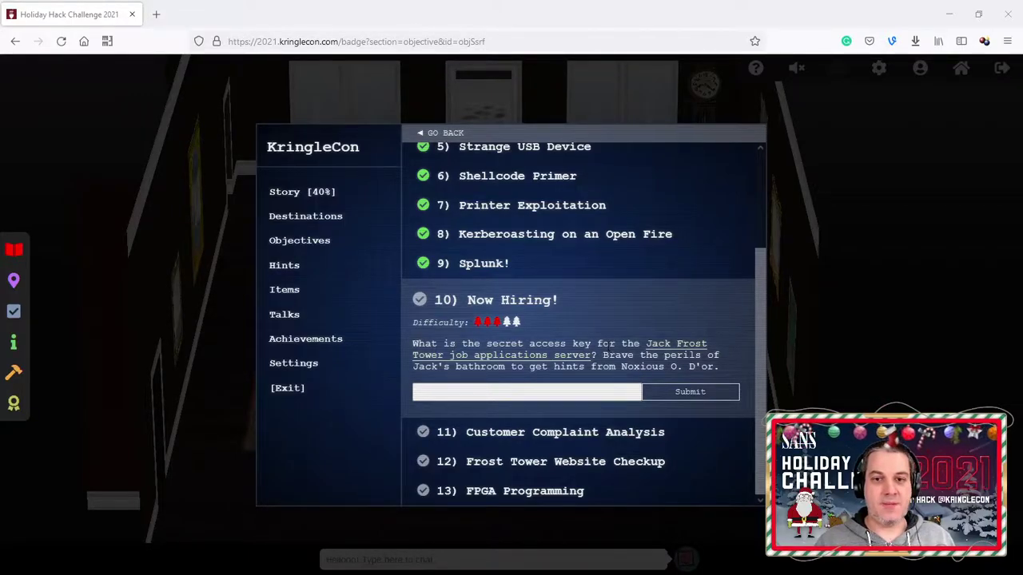
Step: Teleport from the badge's Destinations list to Jack's Restroom under FrostFest
left_click(334, 219)
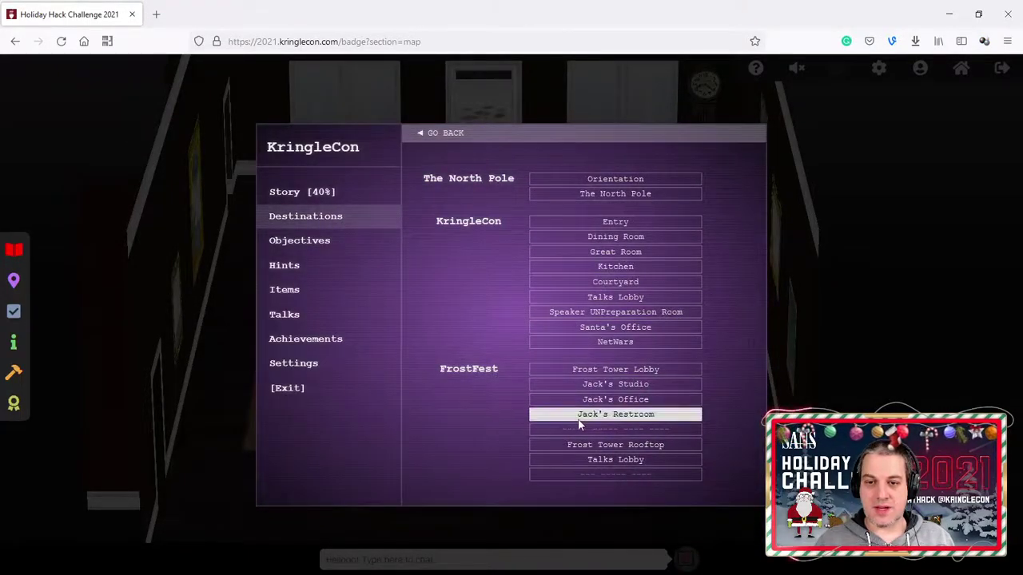
left_click(610, 416)
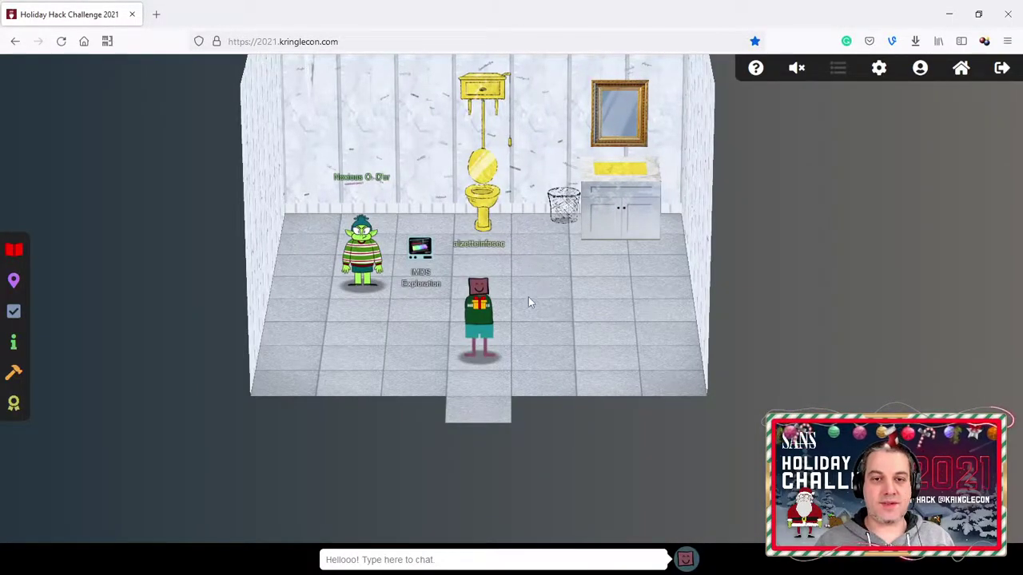
Step: Walk the avatar left and up to stand beside Noxious O. D'or and the IMDS terminal
key("Left")
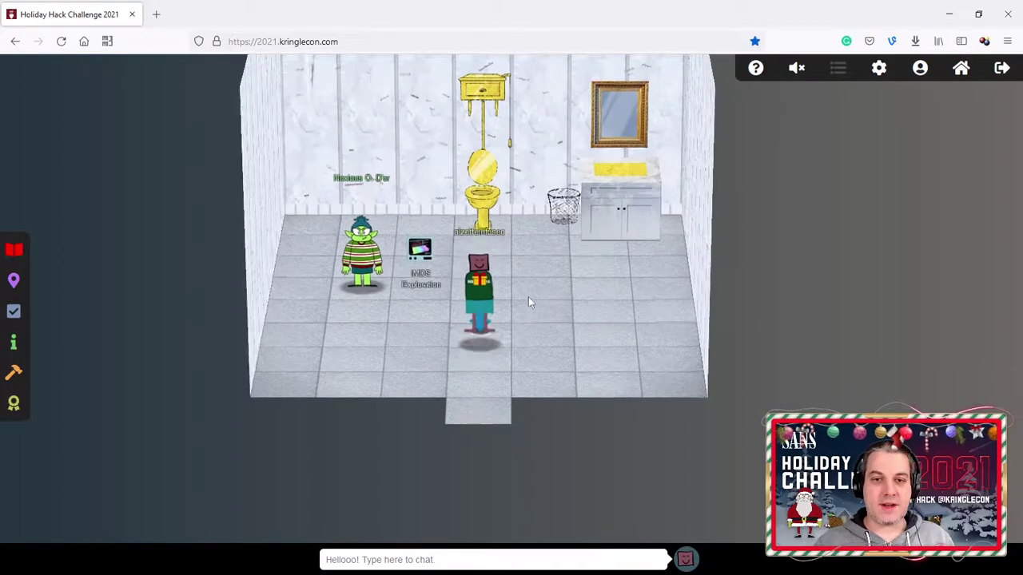
key("Up")
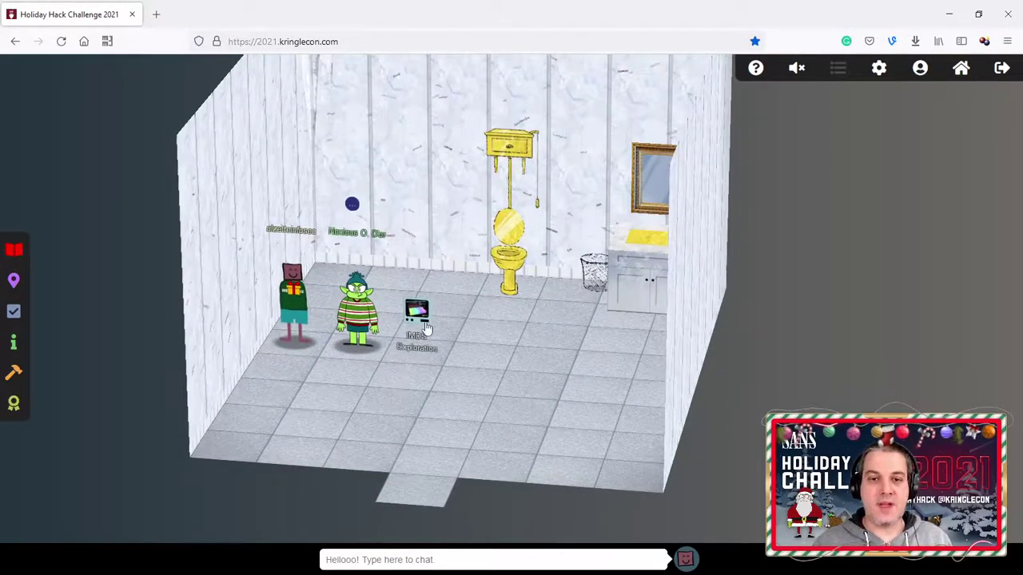
Step: Open the IMDS Exploration terminal and answer 'y' to begin the lesson
left_click(424, 323)
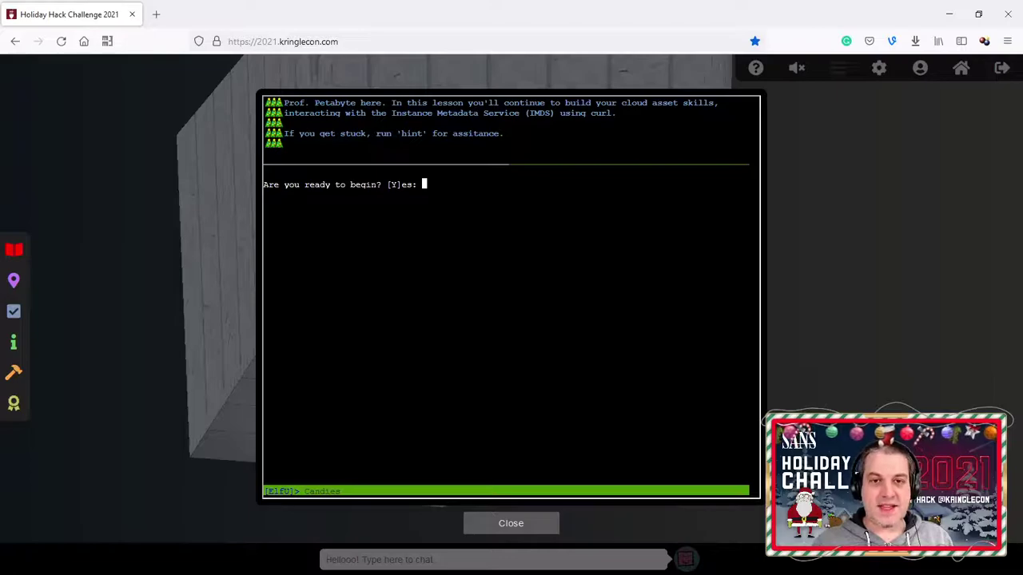
type("y")
key("Return")
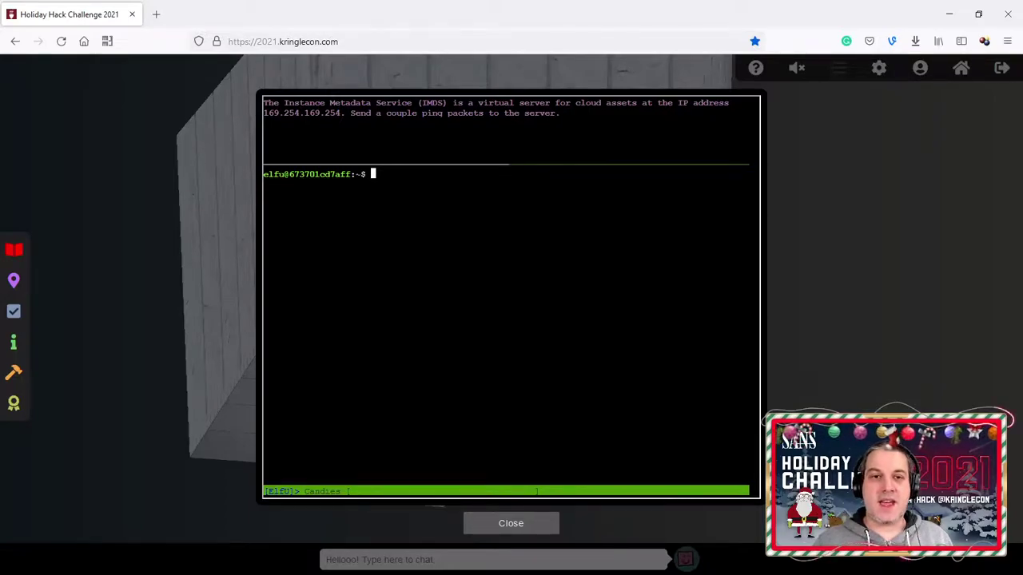
Step: Ping 169.254.169.254, stopping with Ctrl+C after five replies with 0% packet loss
left_click_drag(341, 112, 263, 112)
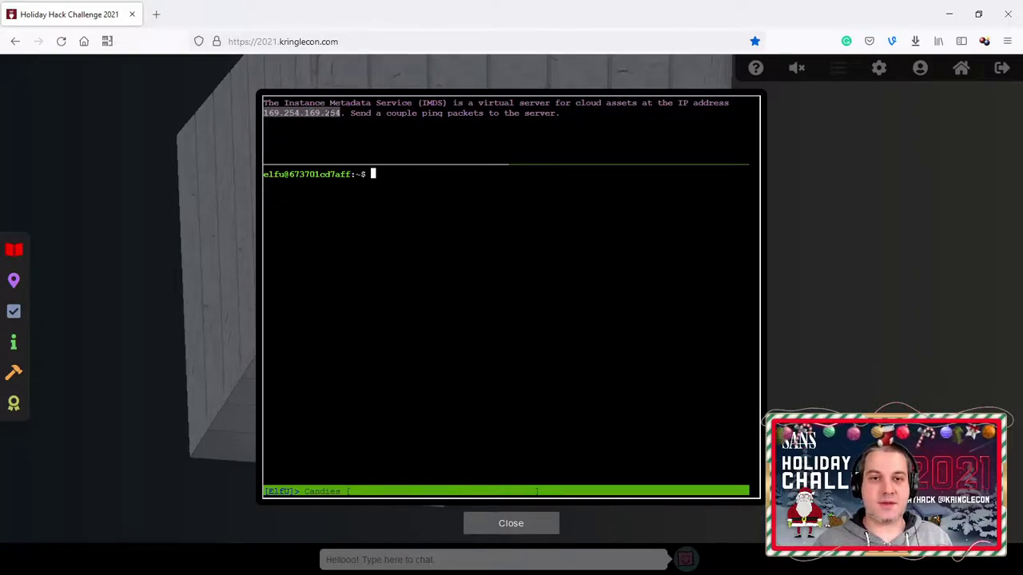
right_click(329, 113)
key("Escape")
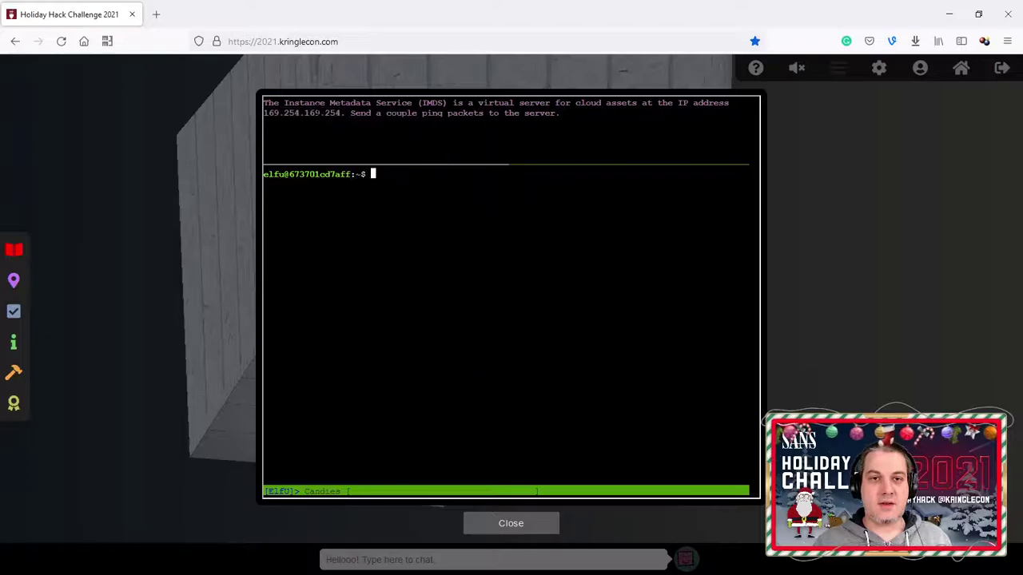
left_click_drag(341, 112, 263, 113)
key("ctrl+c")
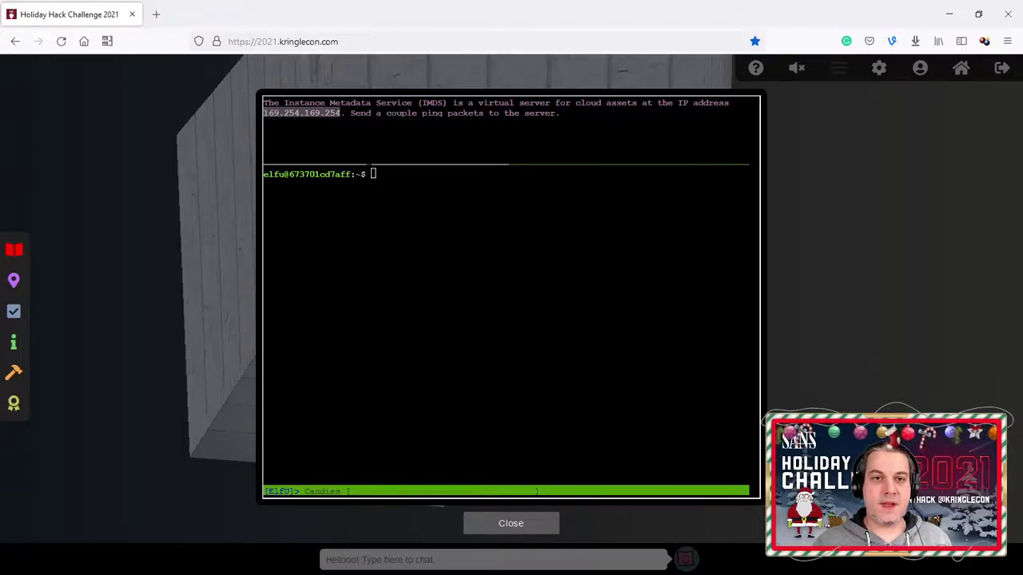
left_click(263, 112)
type("ping")
right_click(416, 203)
left_click(449, 294)
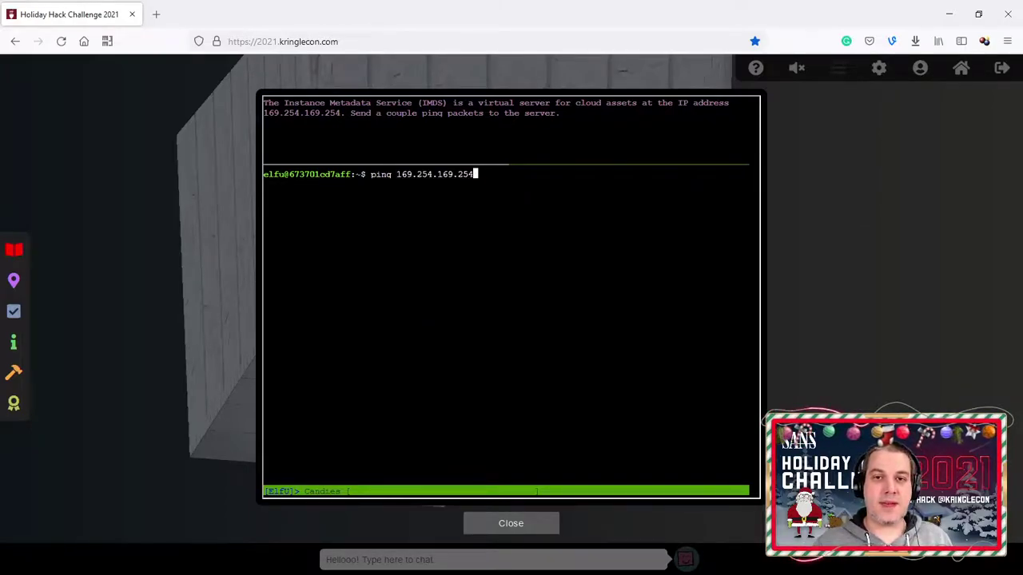
key("Return")
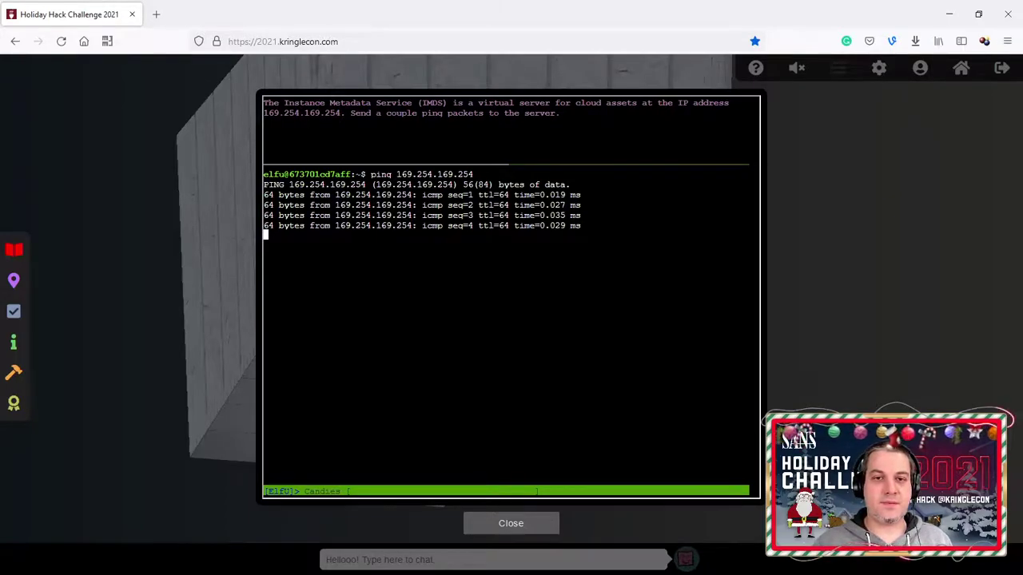
key("ctrl+c")
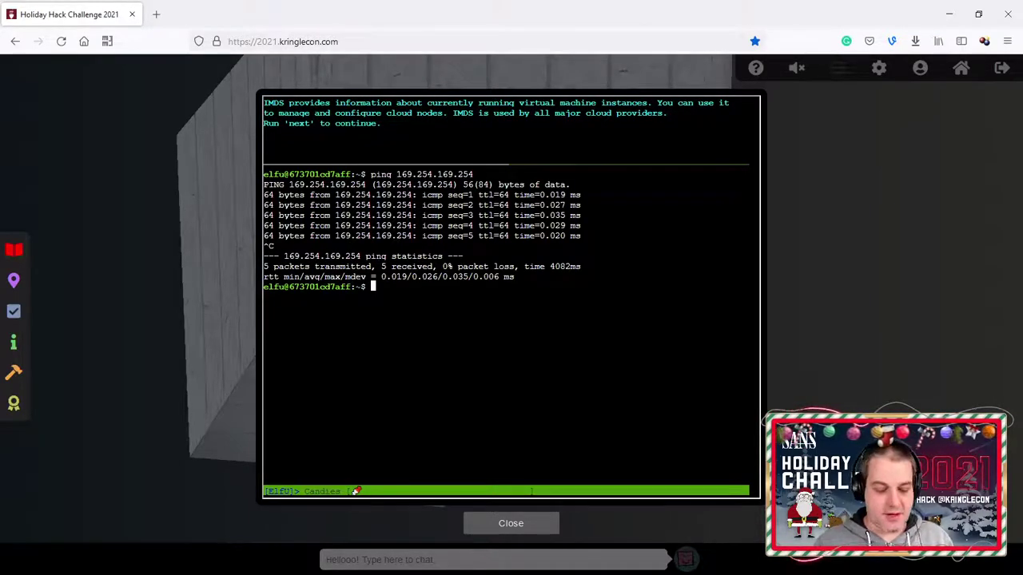
Step: Enter 'next' to reach the lesson on querying IMDS with curl
type("next")
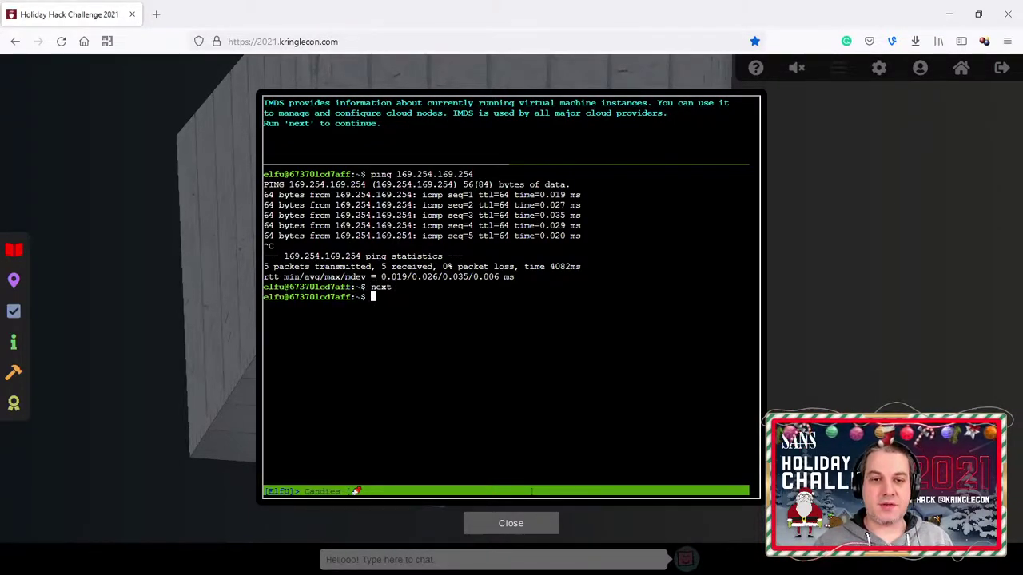
key("Return")
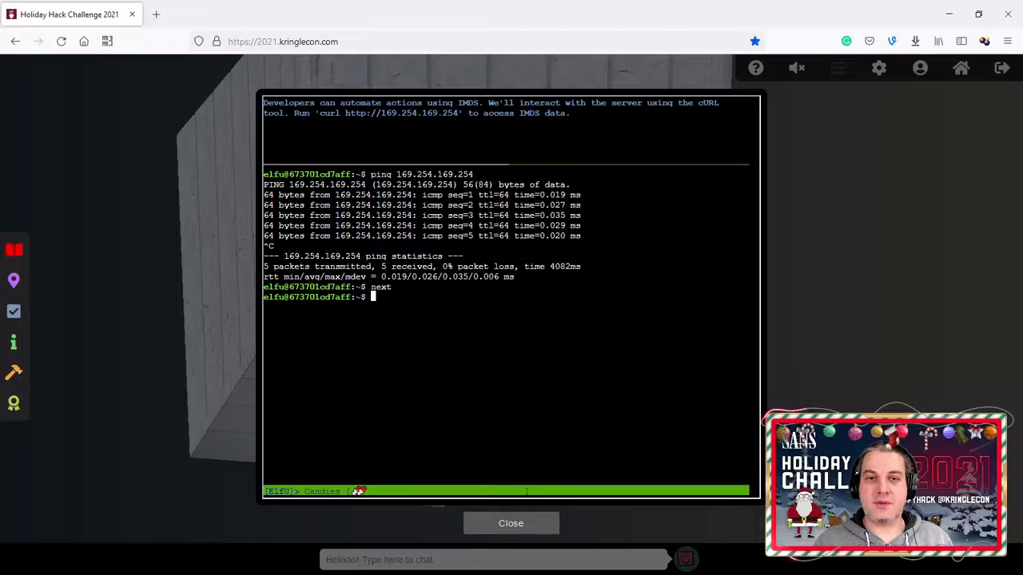
left_click_drag(321, 113, 456, 118)
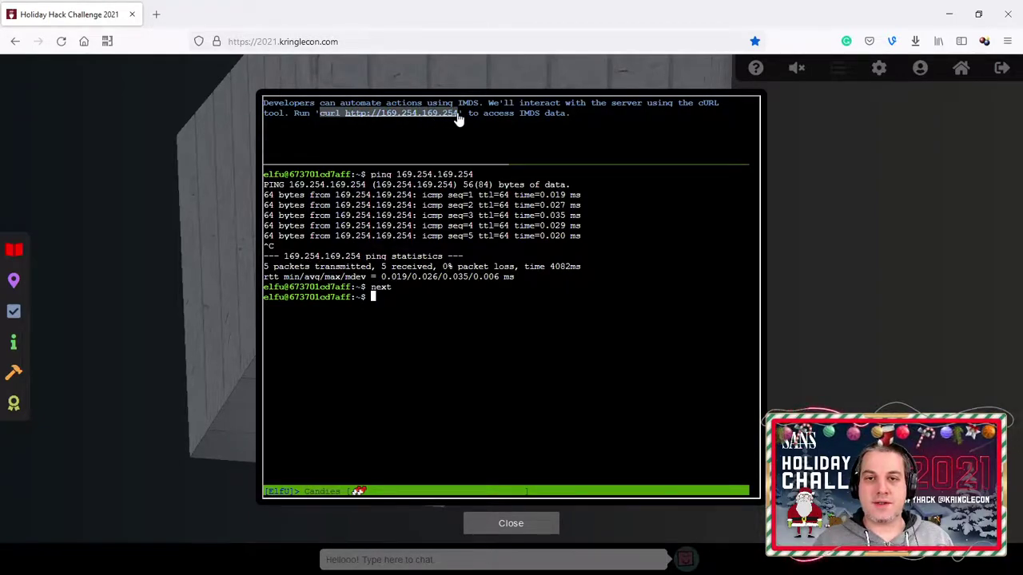
key("ctrl+c")
right_click(467, 324)
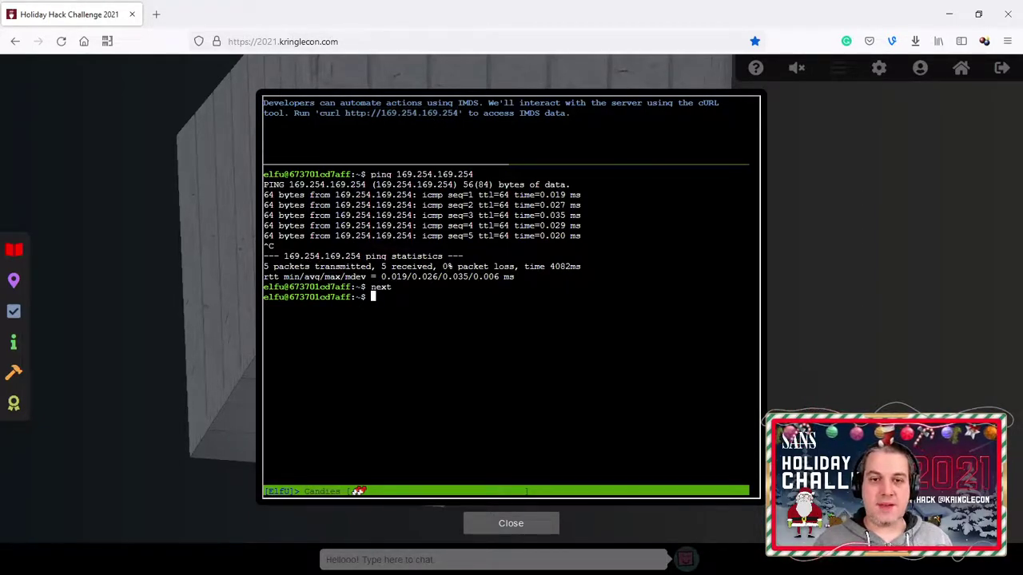
left_click(516, 416)
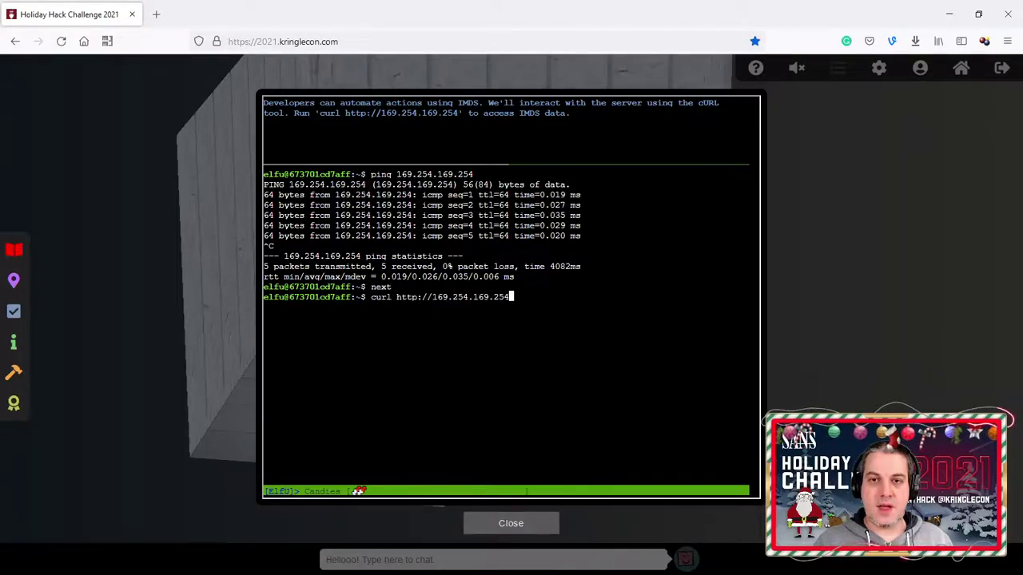
key("Return")
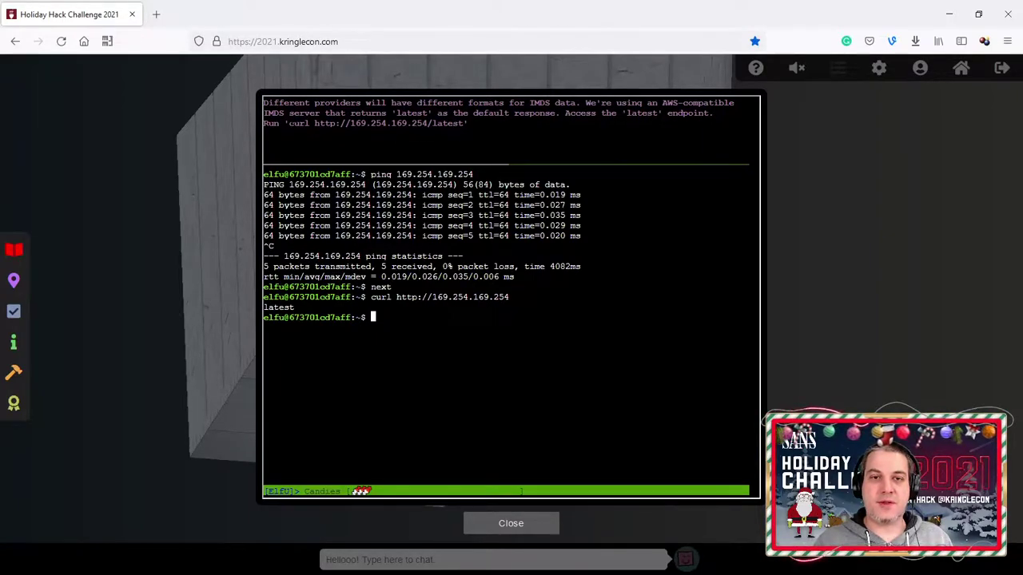
left_click_drag(289, 124, 458, 130)
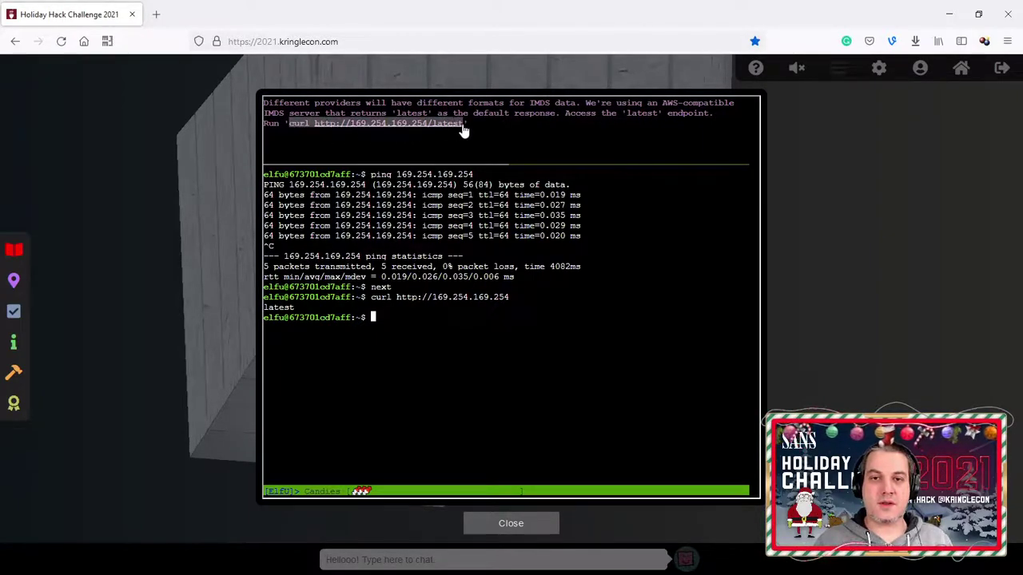
right_click(431, 90)
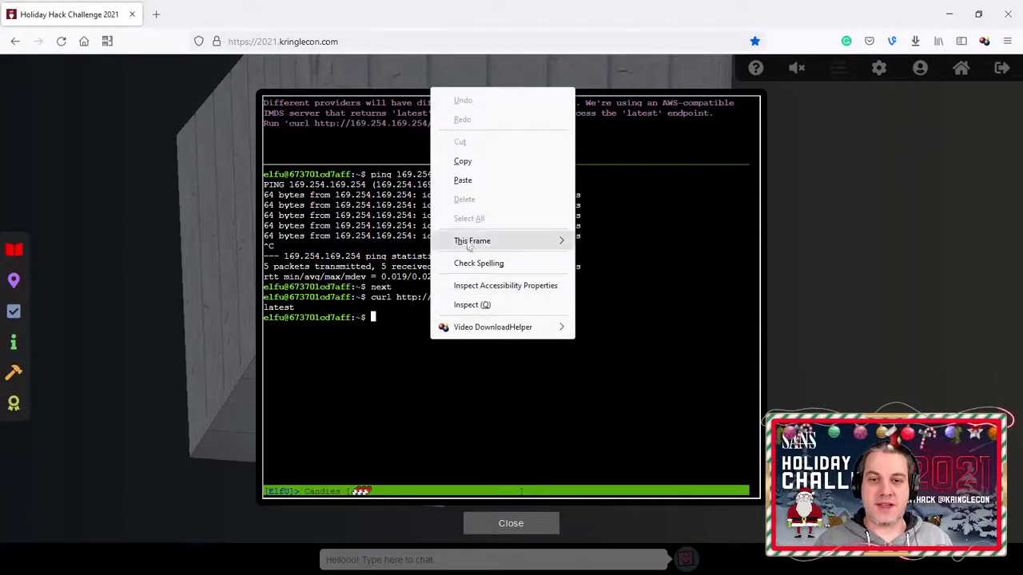
left_click(463, 180)
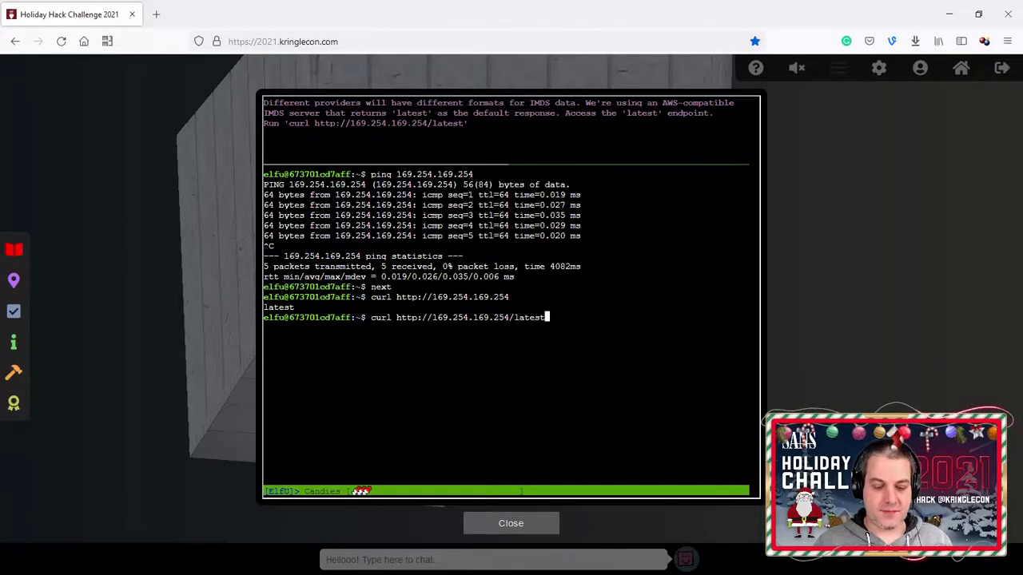
key("ctrl+l")
key("Return")
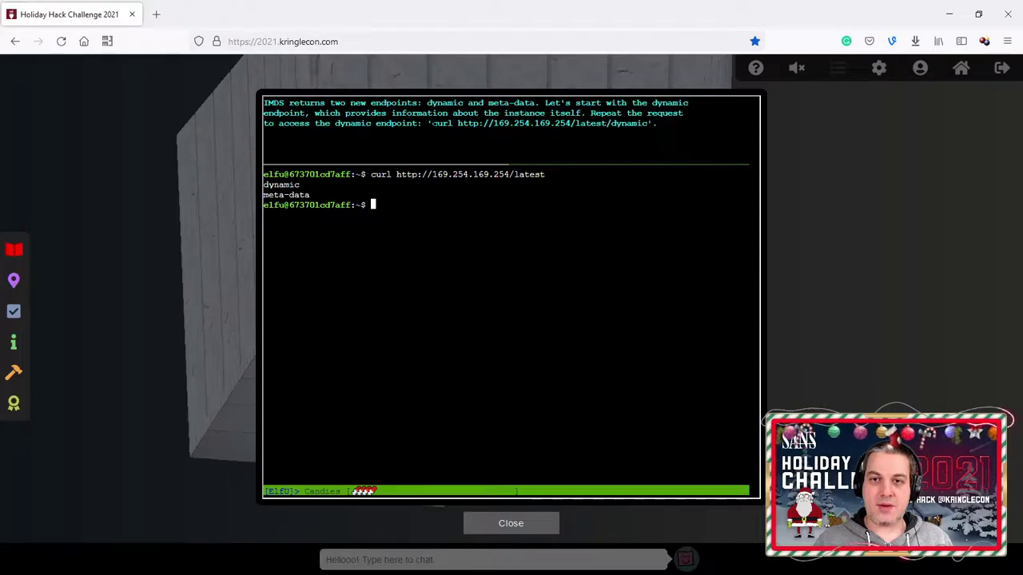
left_click_drag(432, 124, 647, 125)
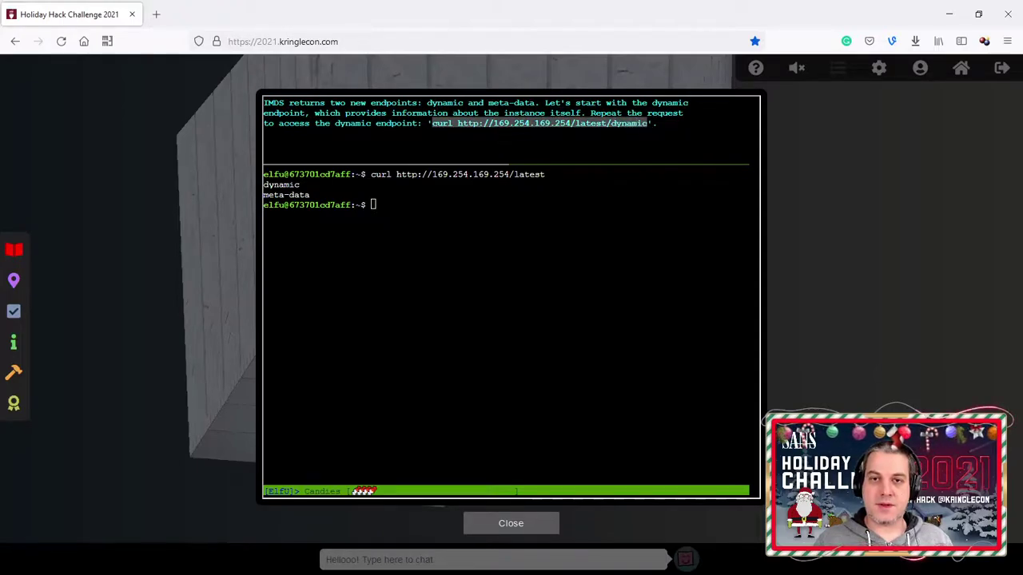
right_click(529, 246)
left_click(578, 338)
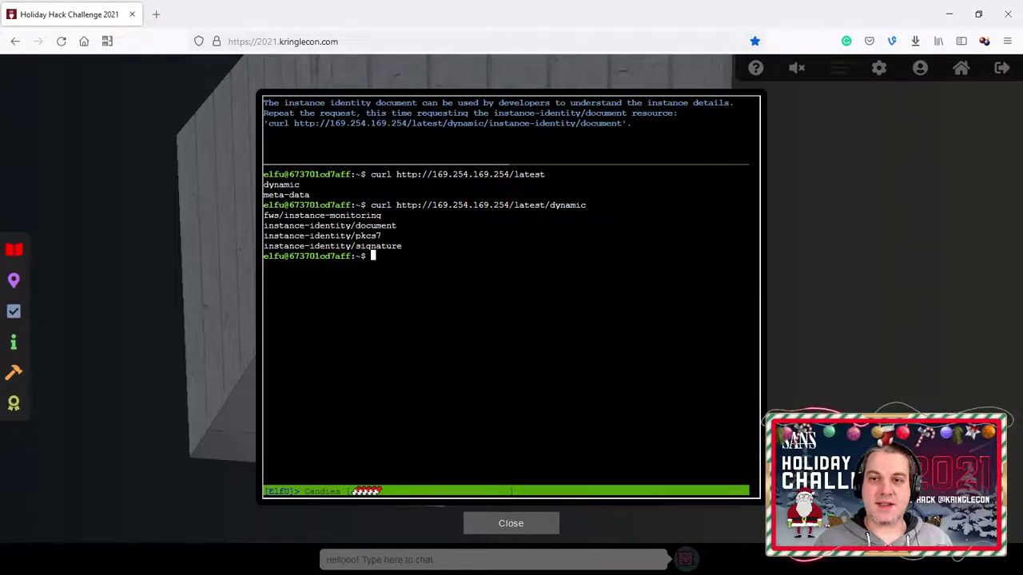
Step: Paste and run the instance-identity/document curl command to get the raw JSON document
left_click_drag(622, 128, 269, 126)
left_click(445, 252)
right_click(444, 253)
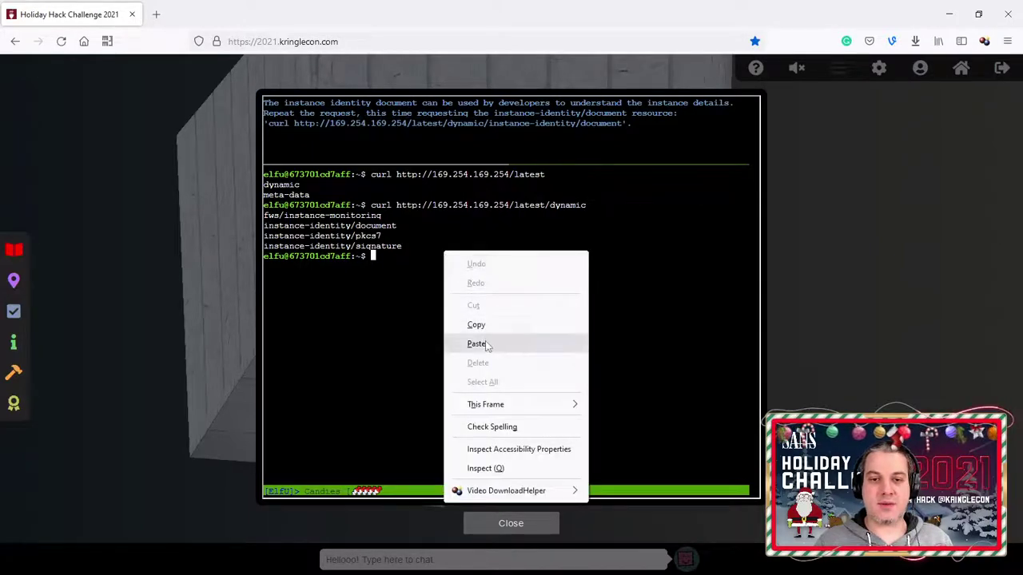
left_click(476, 343)
key("Return")
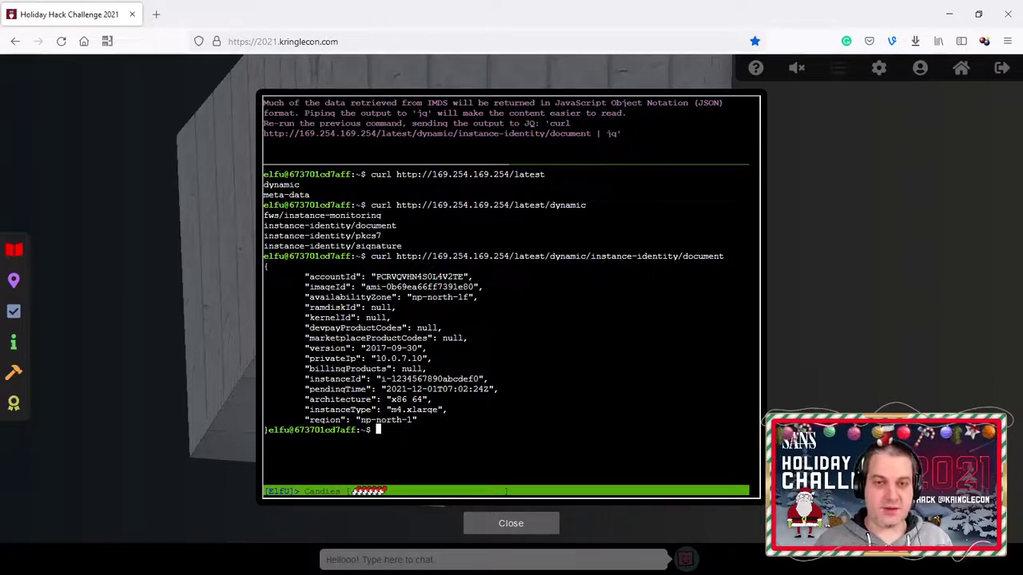
Step: Re-run the identity document request with '| jq' appended, then enter 'next'
key("ctrl+l")
key("Up")
type("| jq")
key("Return")
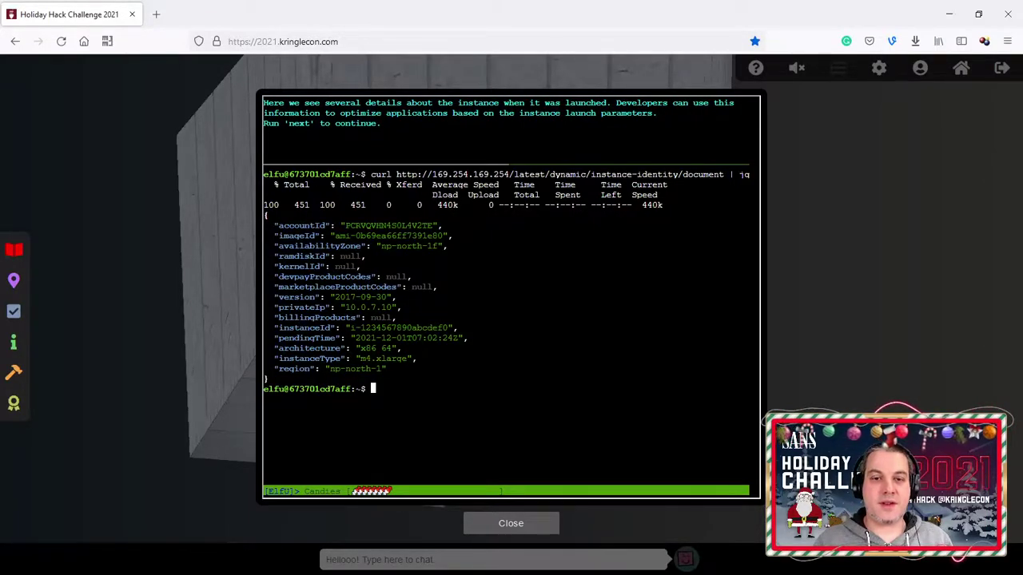
type("next")
key("Return")
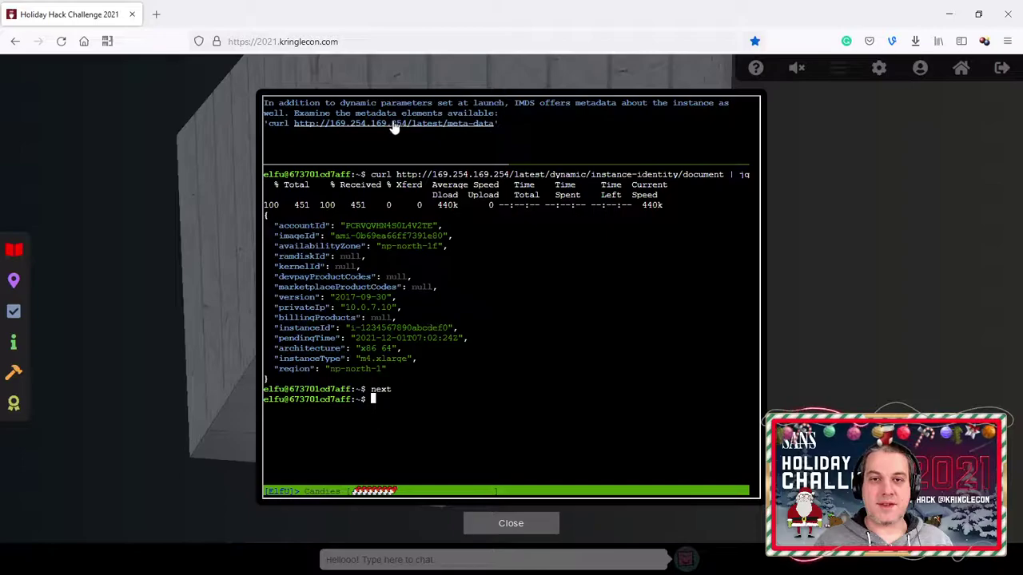
left_click_drag(267, 124, 491, 131)
right_click(474, 267)
left_click(516, 359)
key("Return")
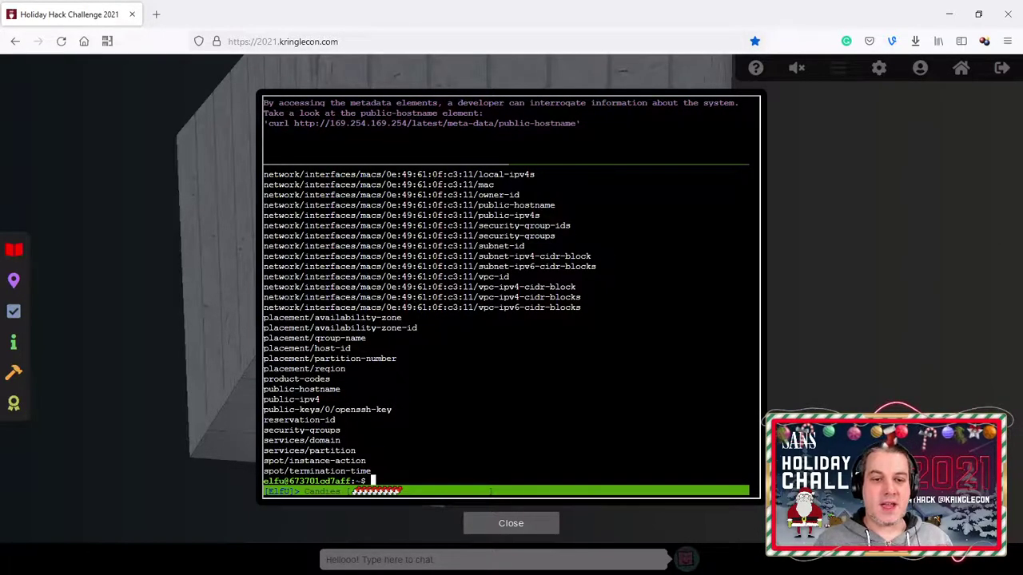
key("Up")
key("BackSpace")
key("BackSpace")
key("BackSpace")
key("BackSpace")
key("BackSpace")
key("BackSpace")
key("BackSpace")
key("BackSpace")
key("BackSpace")
key("BackSpace")
key("BackSpace")
key("BackSpace")
key("BackSpace")
key("BackSpace")
key("BackSpace")
key("BackSpace")
key("BackSpace")
key("BackSpace")
key("BackSpace")
key("BackSpace")
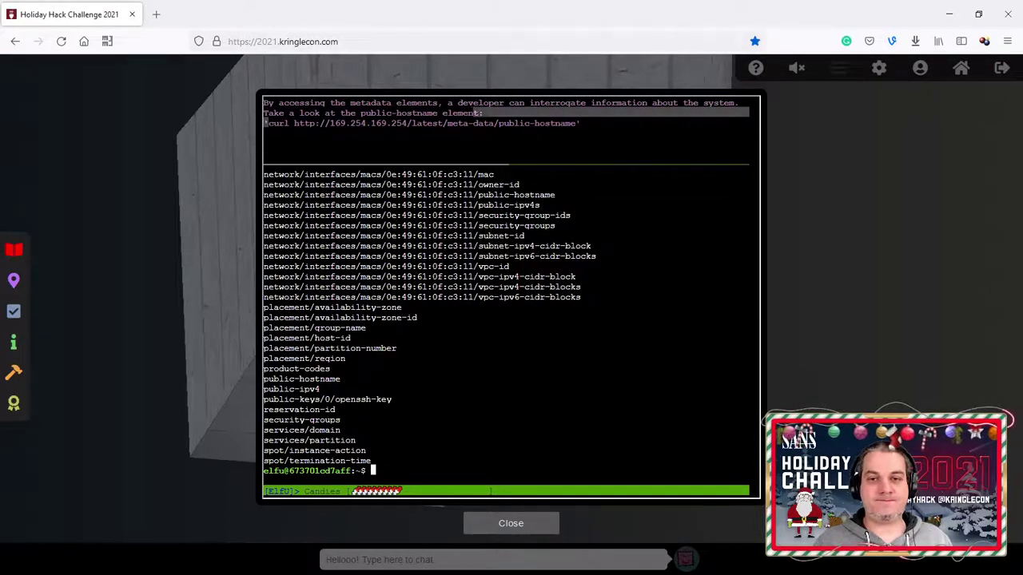
Step: Query /latest/meta-data/public-hostname, returning ec2-192-0-2-54.compute-1.amazonaws.com
left_click_drag(268, 124, 566, 127)
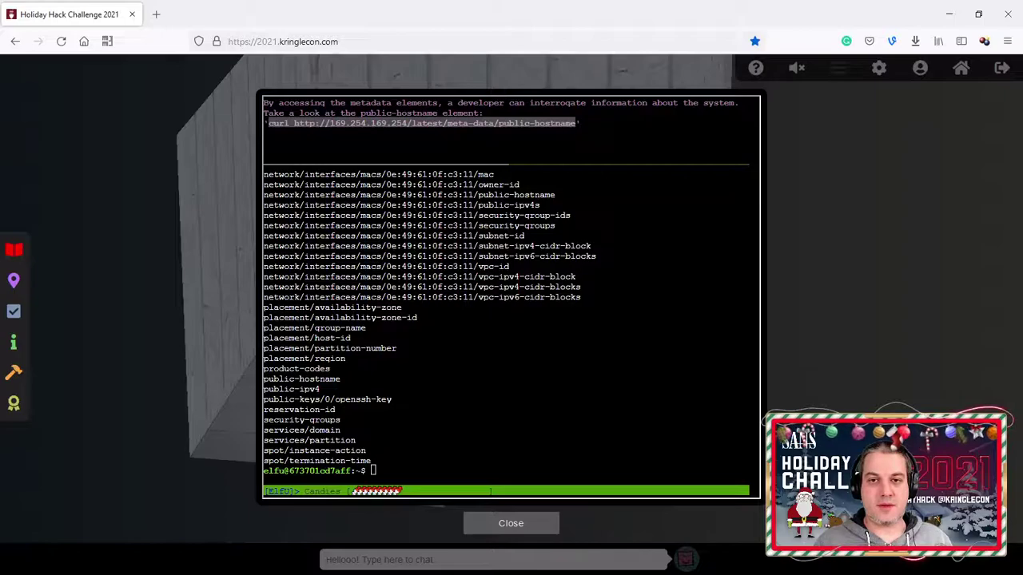
left_click(584, 198)
right_click(584, 198)
left_click(607, 270)
key("ctrl+v")
key("ctrl+l")
key("Return")
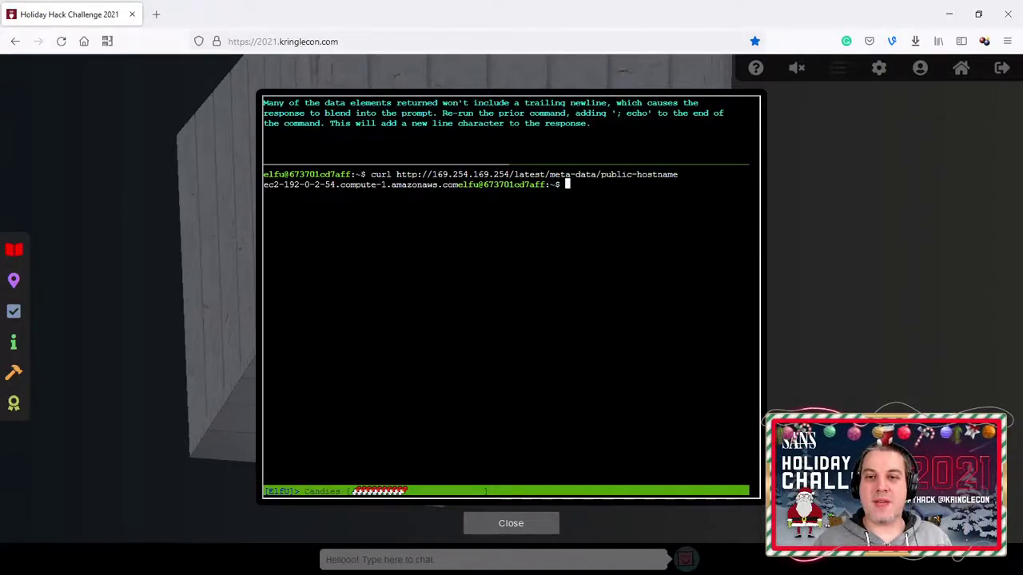
Step: Recall the public-hostname curl command and re-run it with '; echo' appended
key("Up")
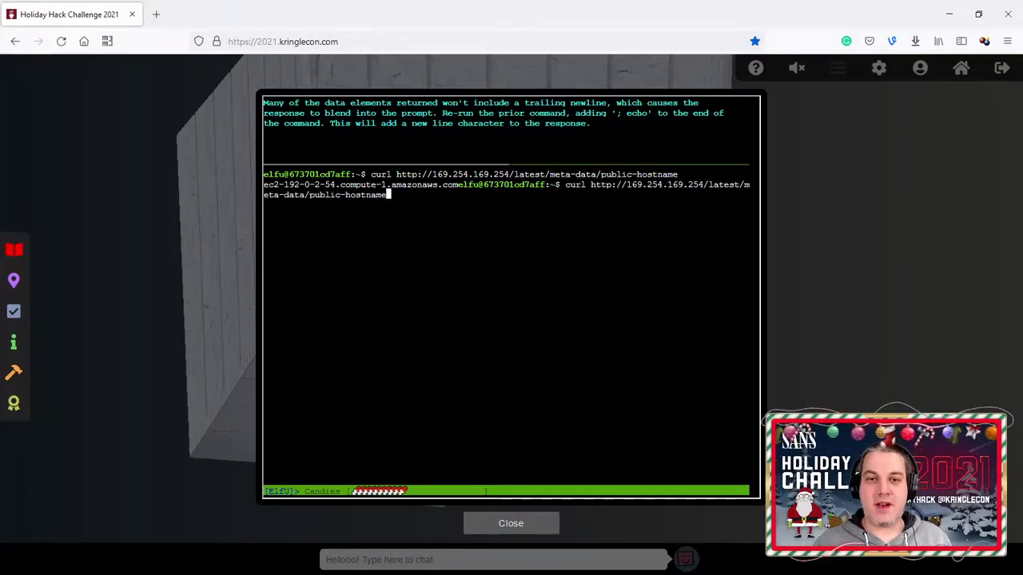
type("; echo")
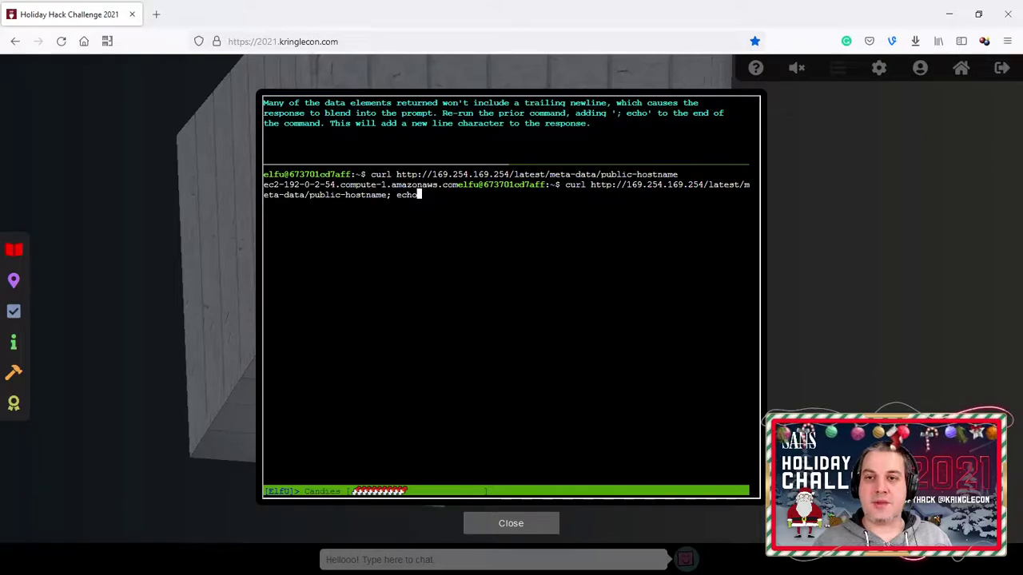
key("Return")
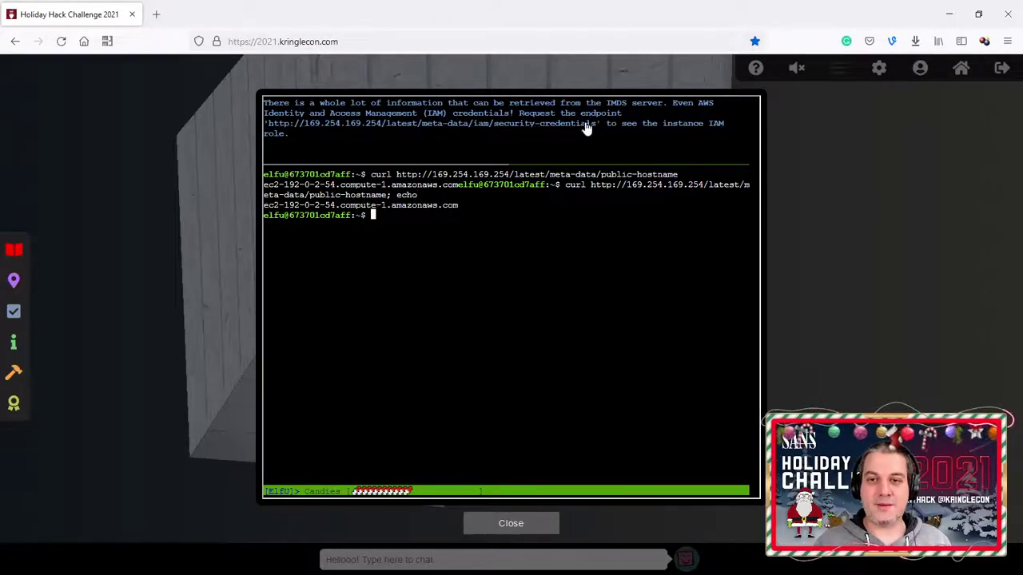
Step: Copy the IAM security-credentials URL from the hint and run it at the prompt
left_click_drag(596, 125, 269, 130)
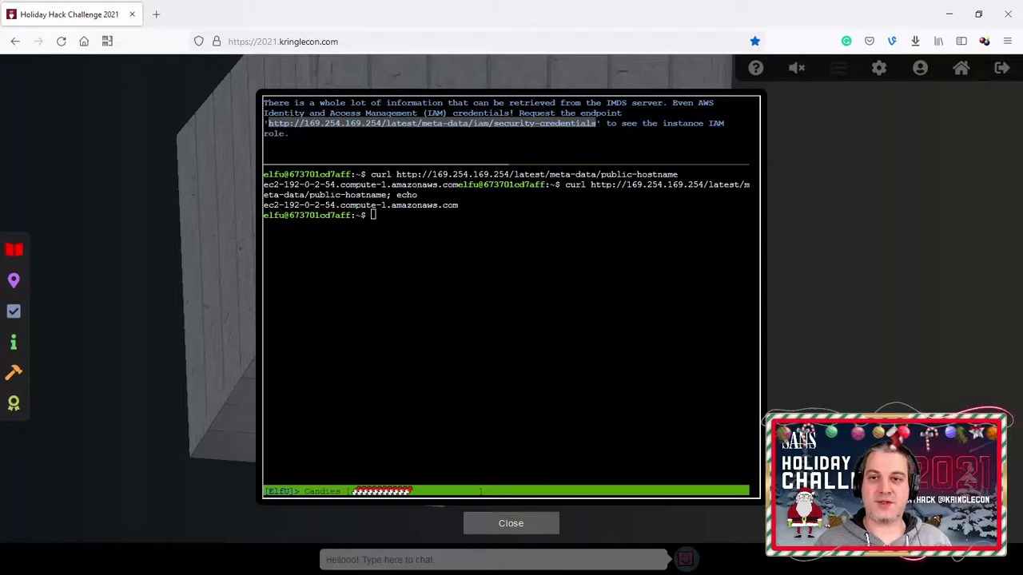
right_click(463, 256)
left_click(495, 348)
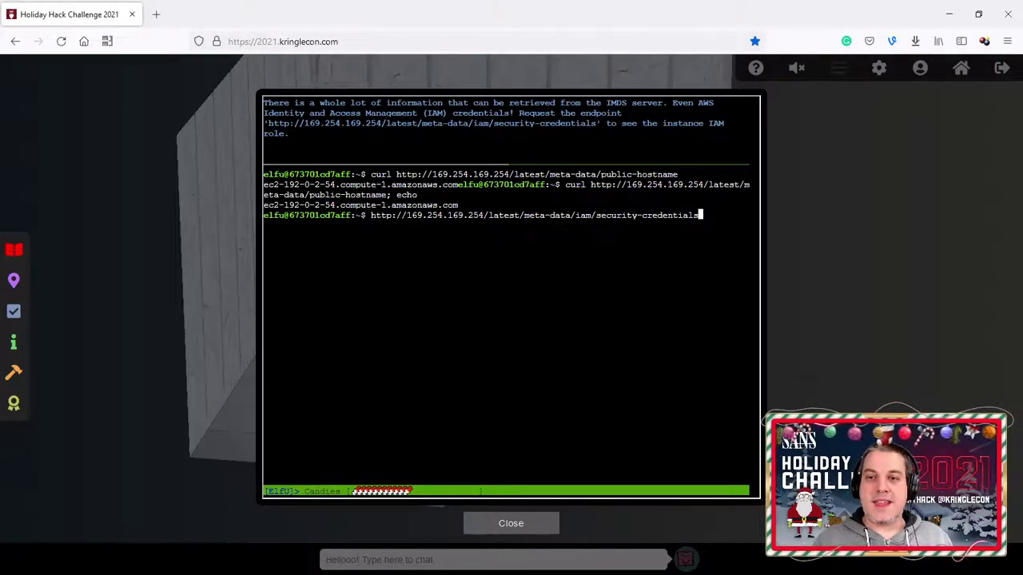
key("Return")
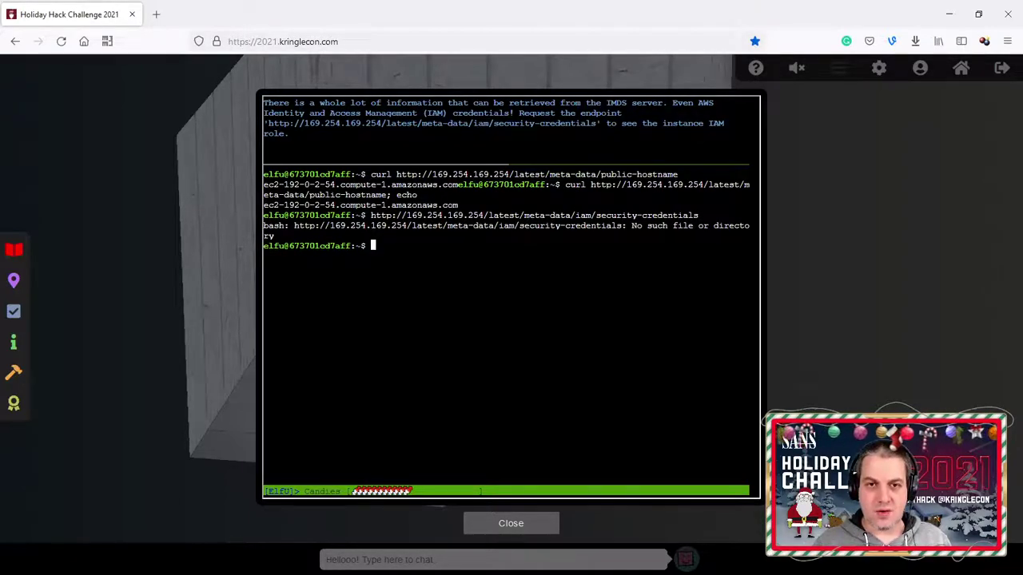
Step: Prefix the recalled URL with 'curl' to reveal the role name elfu-deploy-role
key("Up")
key("Home")
type("curl")
key("Return")
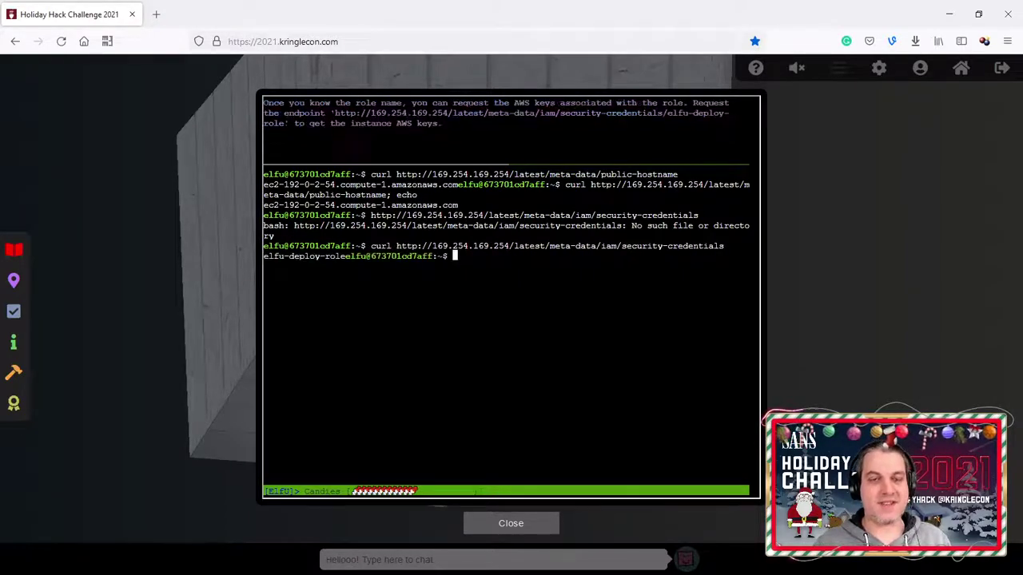
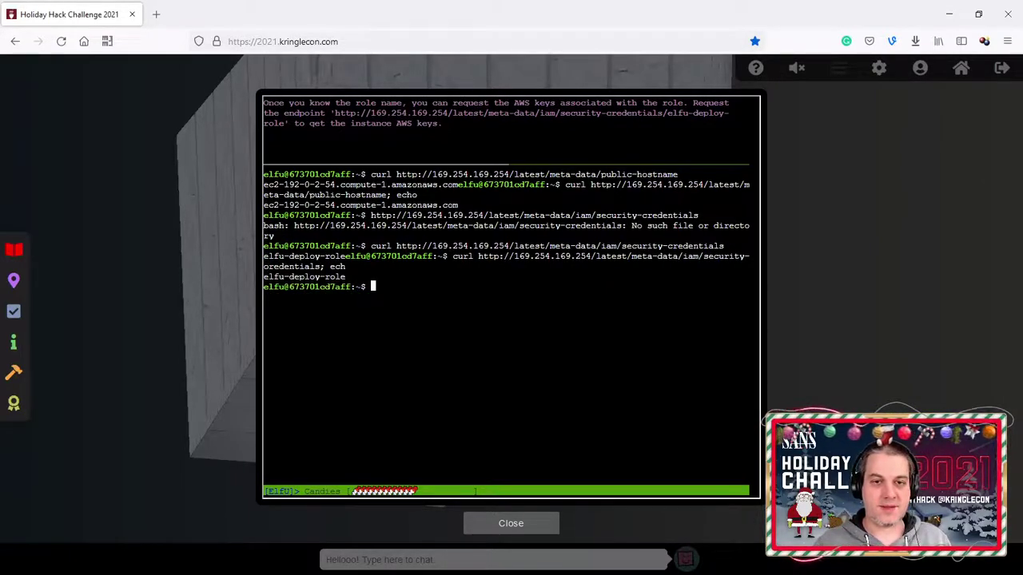
double_click(303, 277)
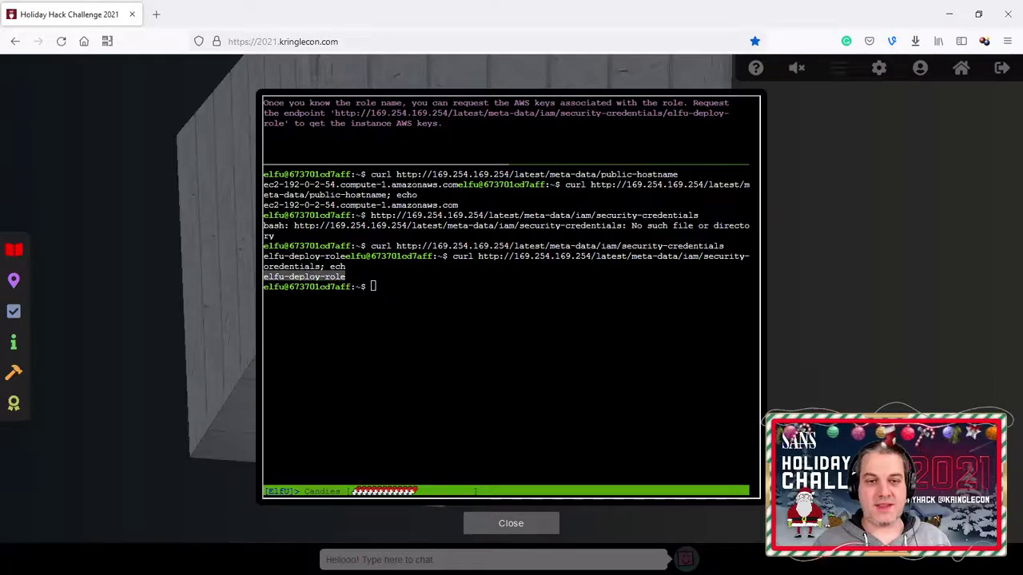
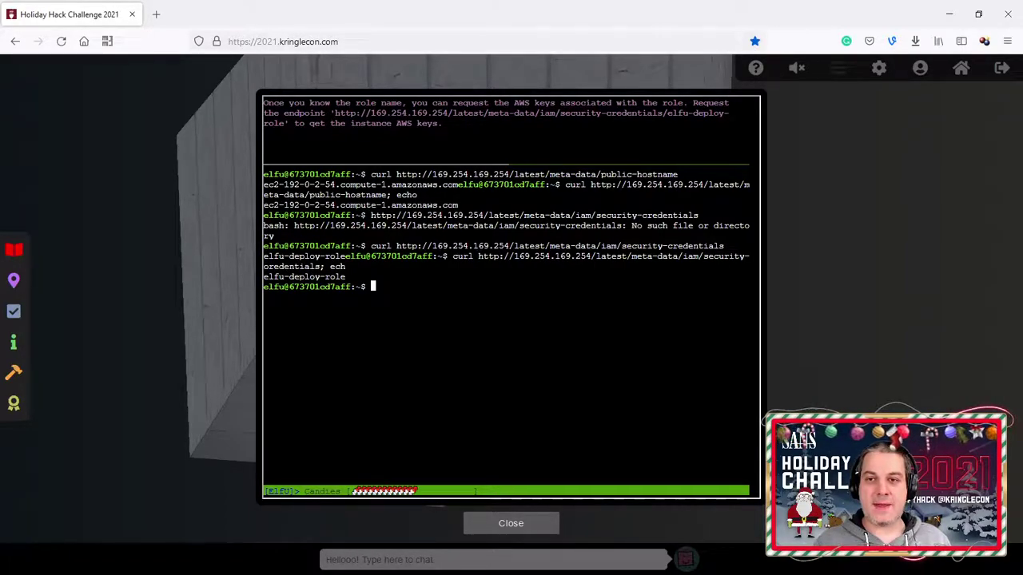
Step: Copy the IAM security-credentials endpoint URL from the intro text and paste it after curl at the prompt
left_click_drag(335, 112, 284, 123)
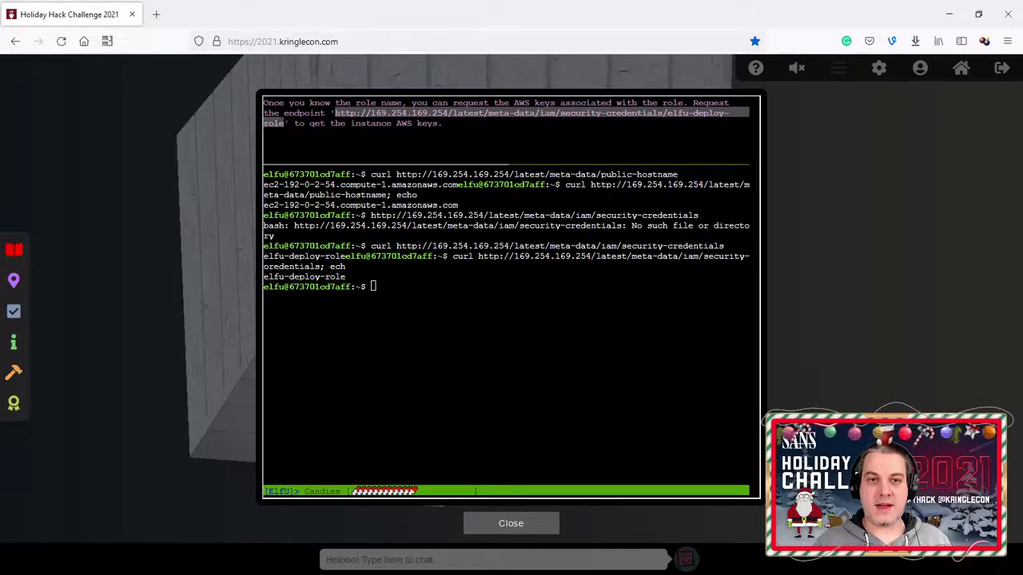
key("alt+Tab")
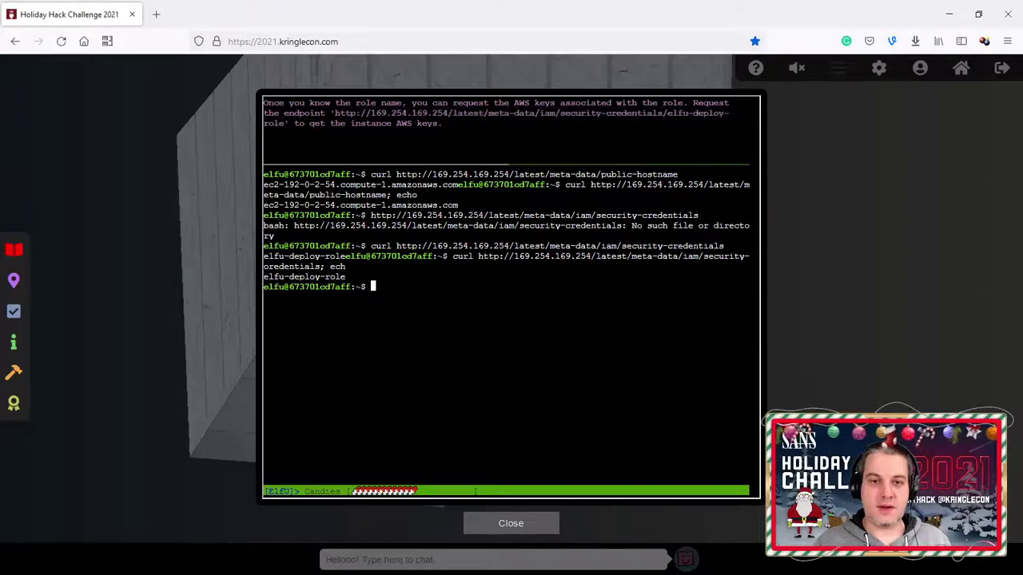
type("curl")
right_click(402, 307)
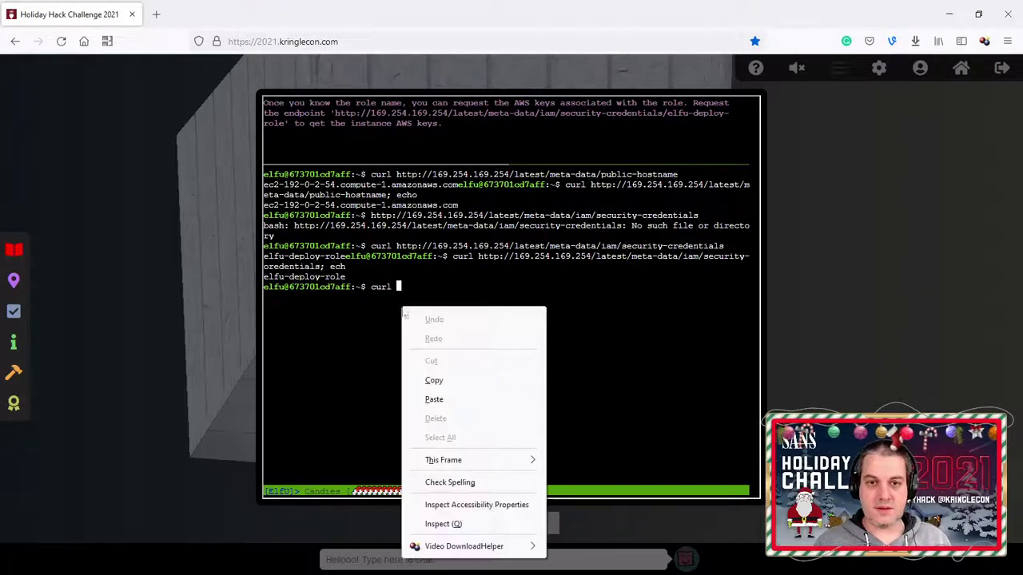
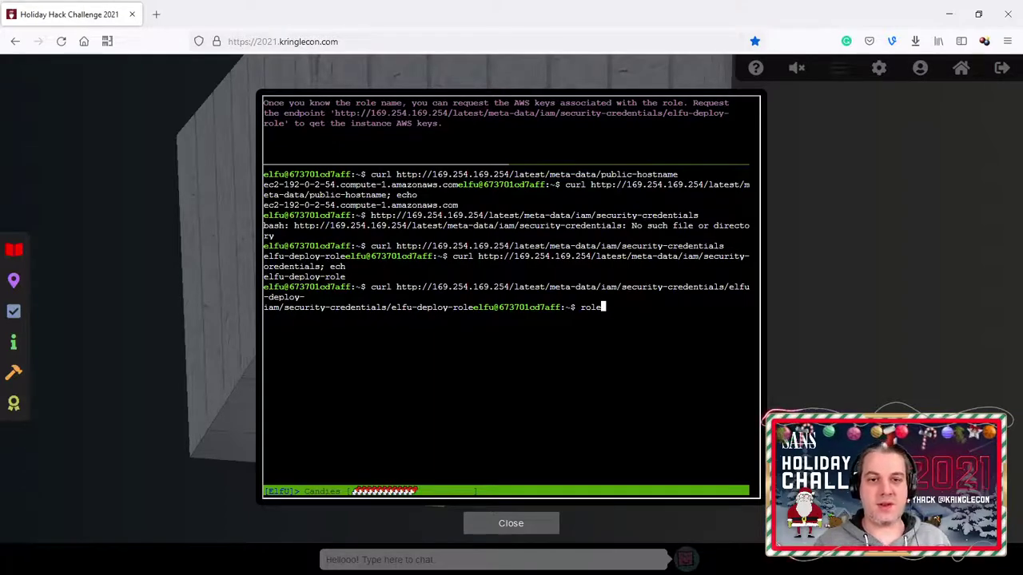
Step: Erase the stray word 'role' from the terminal prompt, leaving an empty command line
key("BackSpace")
key("BackSpace")
key("BackSpace")
key("BackSpace")
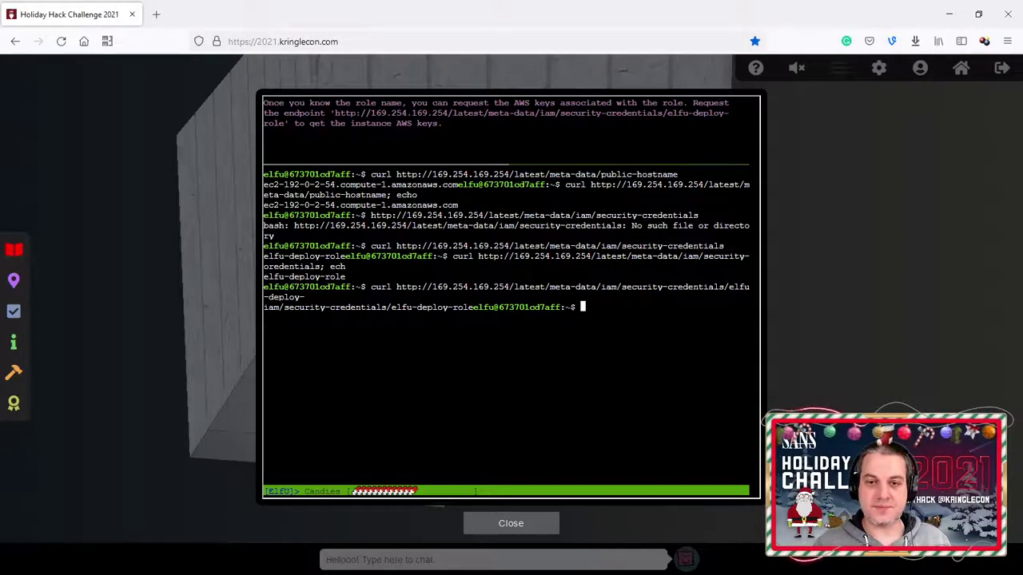
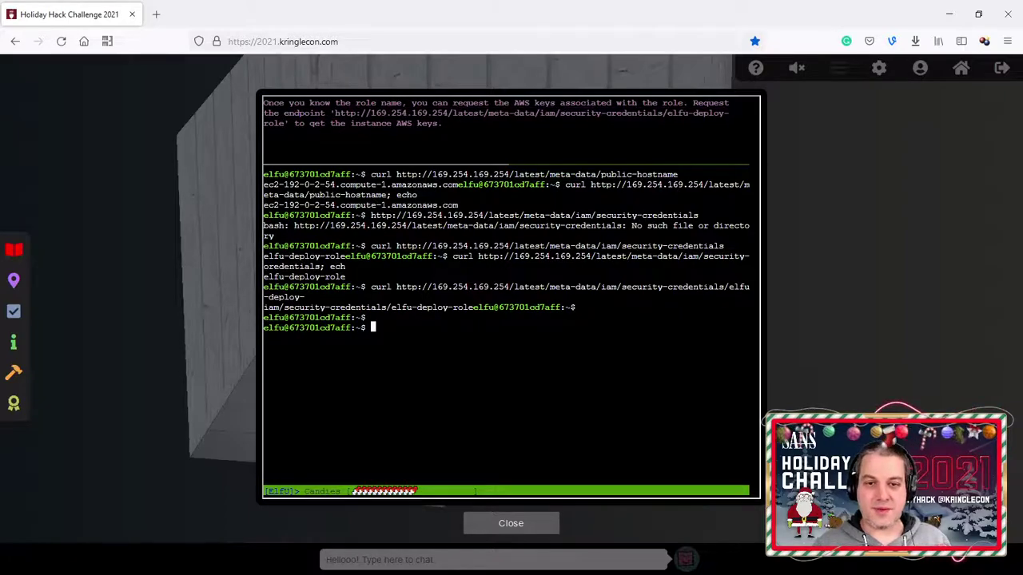
Step: Fetch the elfu-deploy-role AWS keys from IMDS, then advance to the IMDSv2 token step
key("Up")
type("role")
key("Return")
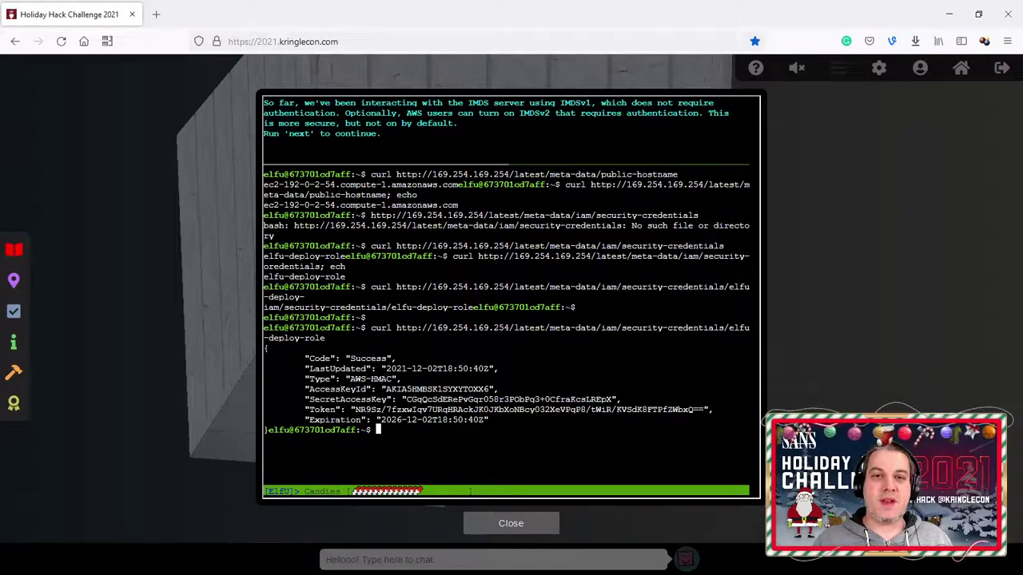
type("next")
key("Return")
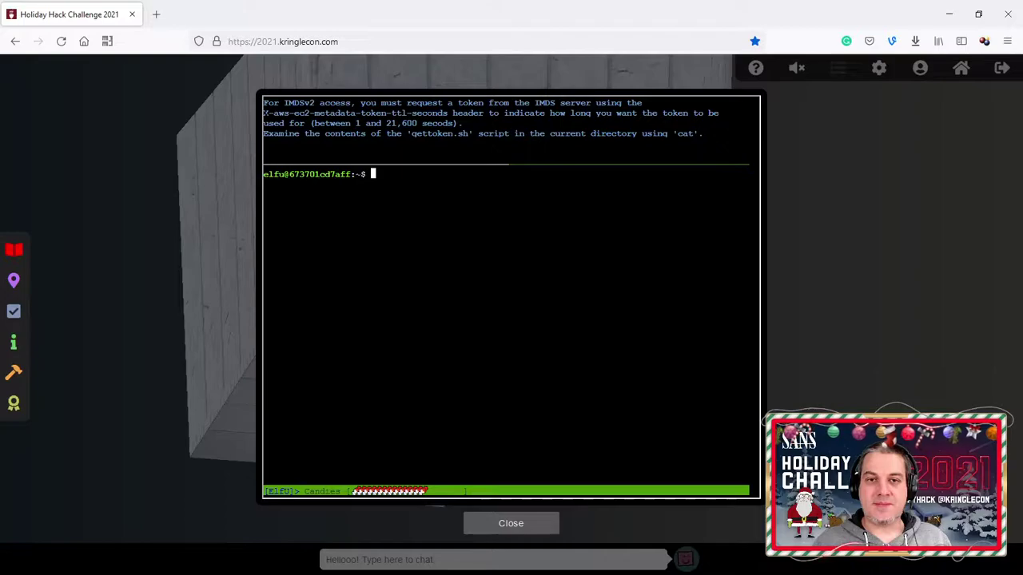
Step: Display the contents of the gettoken.sh script with cat
left_click_drag(262, 112, 447, 113)
left_click(447, 112)
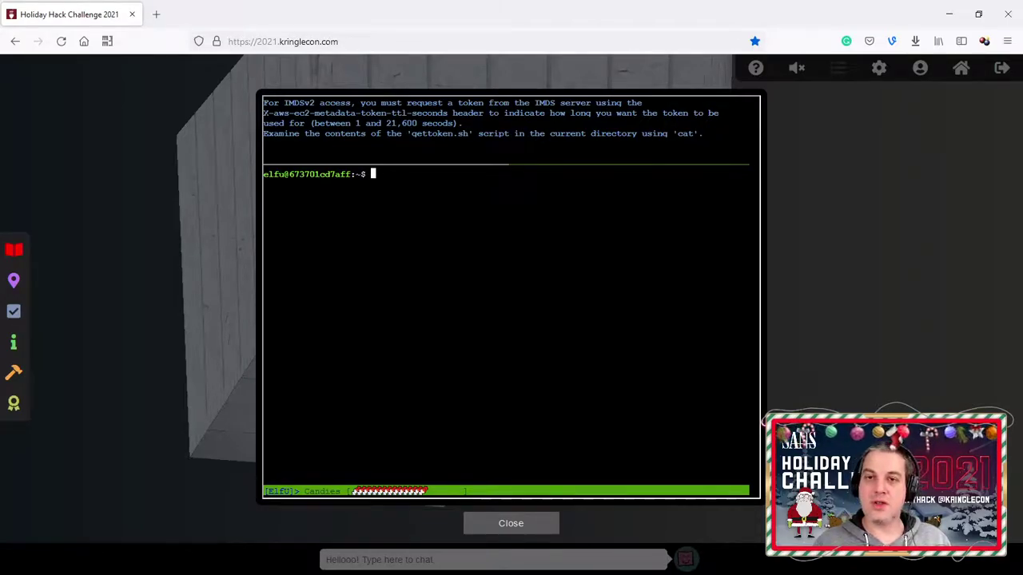
type("cat get")
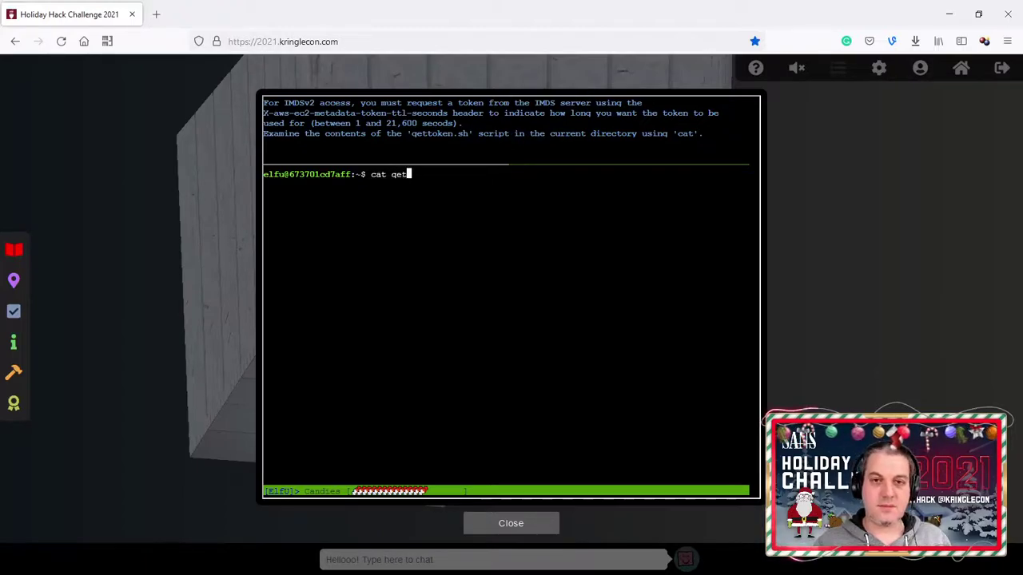
key("Tab")
key("Return")
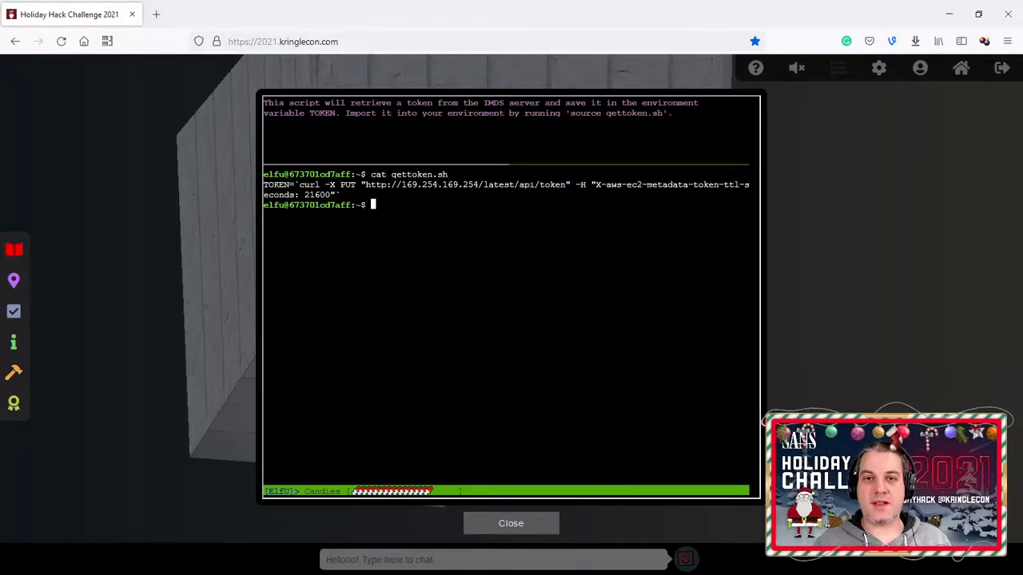
Step: Source gettoken.sh to store an IMDSv2 token in $TOKEN
left_click_drag(662, 112, 601, 112)
double_click(633, 113)
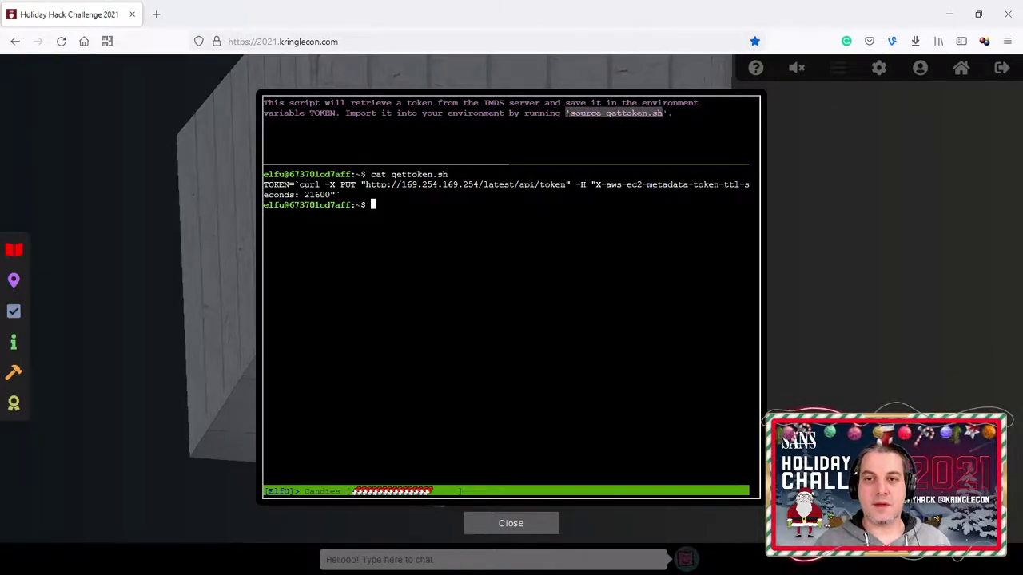
right_click(478, 217)
left_click(508, 310)
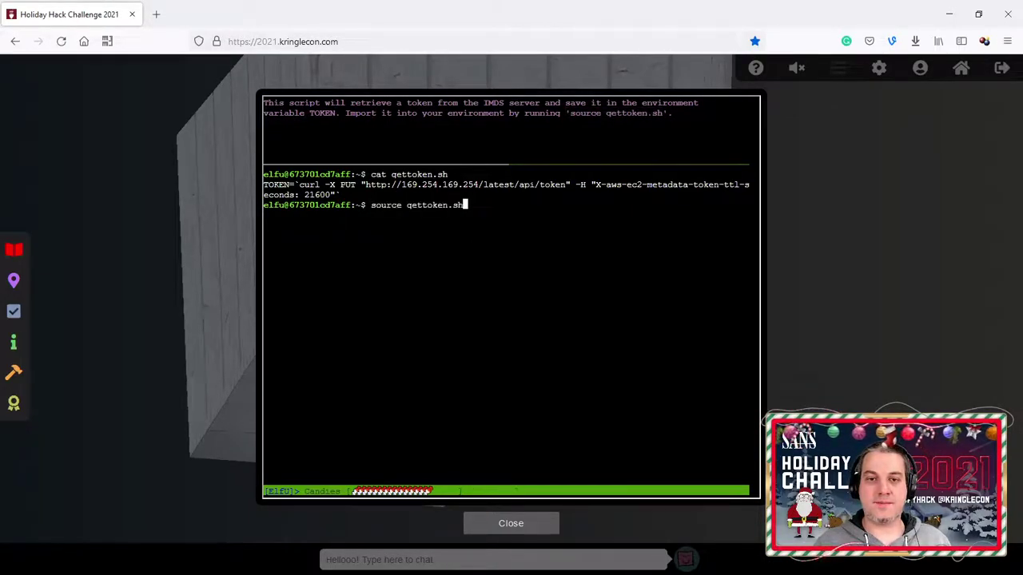
key("Return")
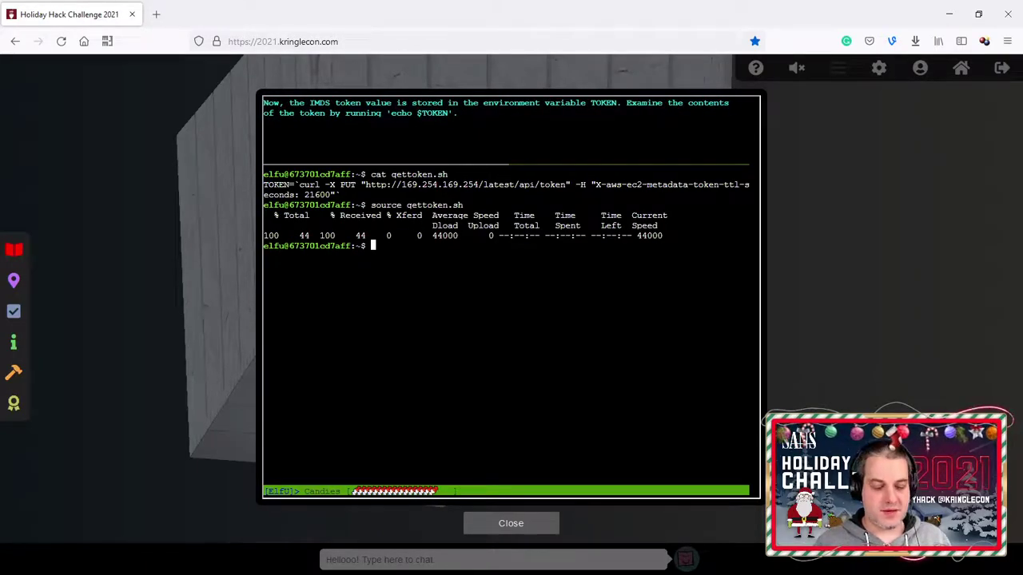
Step: Print $TOKEN with echo, correcting the 'ecoh' typo
type("ecoh ")
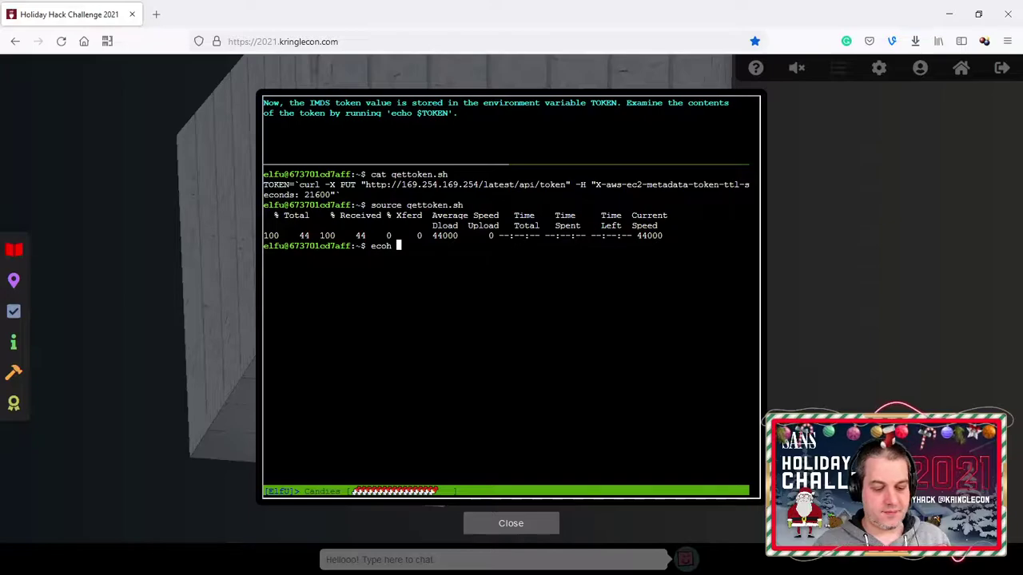
type("$TOKEN")
key("Return")
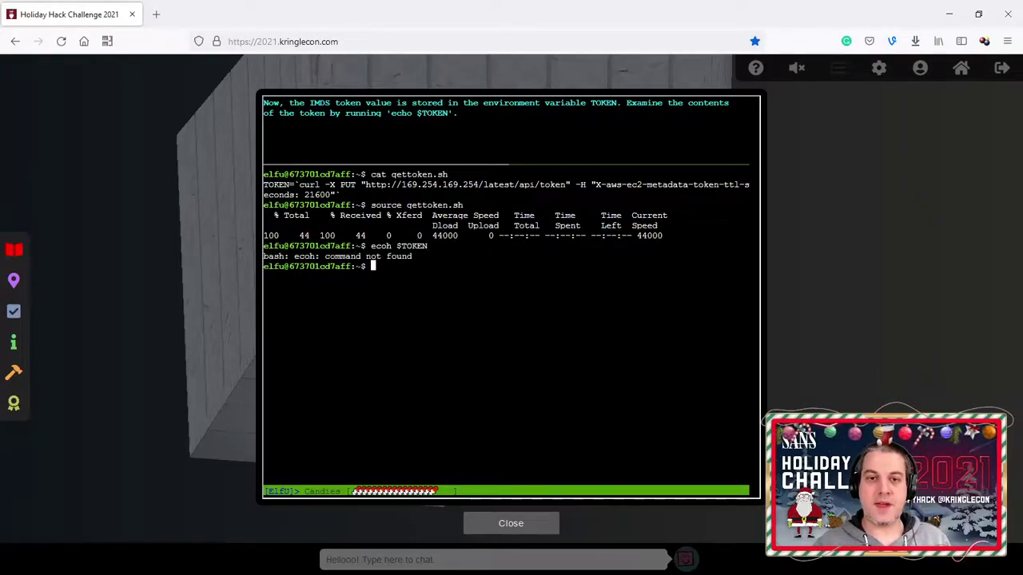
key("Up")
key("Left")
key("Left")
key("Left")
key("Left")
key("Left")
key("Left")
key("Left")
key("Left")
key("BackSpace")
key("Right")
type("o")
key("Return")
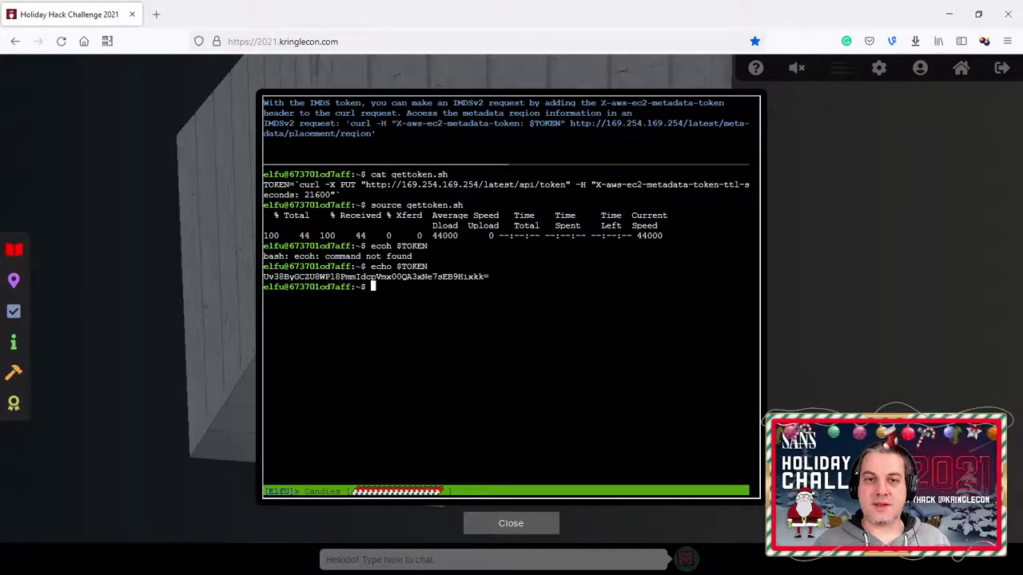
Step: Paste the hint's curl region request and cancel the unfinished quoted command
left_click_drag(346, 123, 375, 134)
right_click(441, 308)
left_click(486, 398)
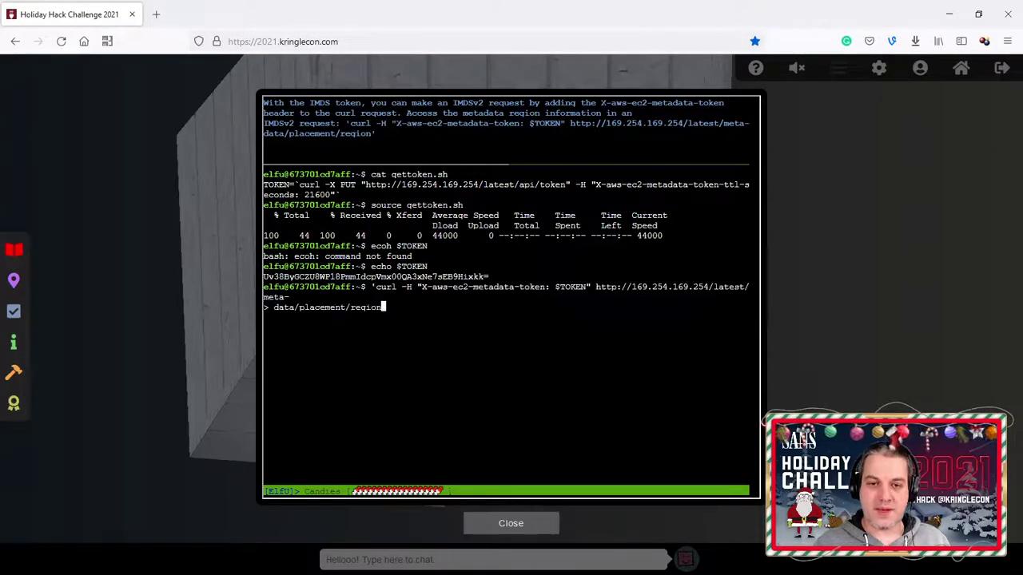
key("Return")
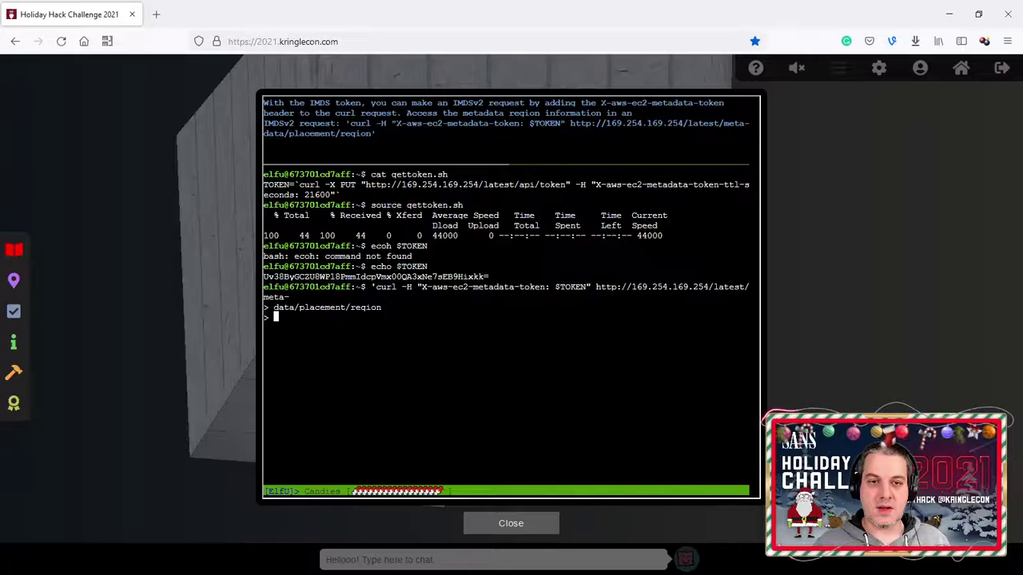
key("Return")
key("ctrl+c")
Step: Remove the line break and stray leading quote, then run the request, returning np-north-1
key("ctrl+v")
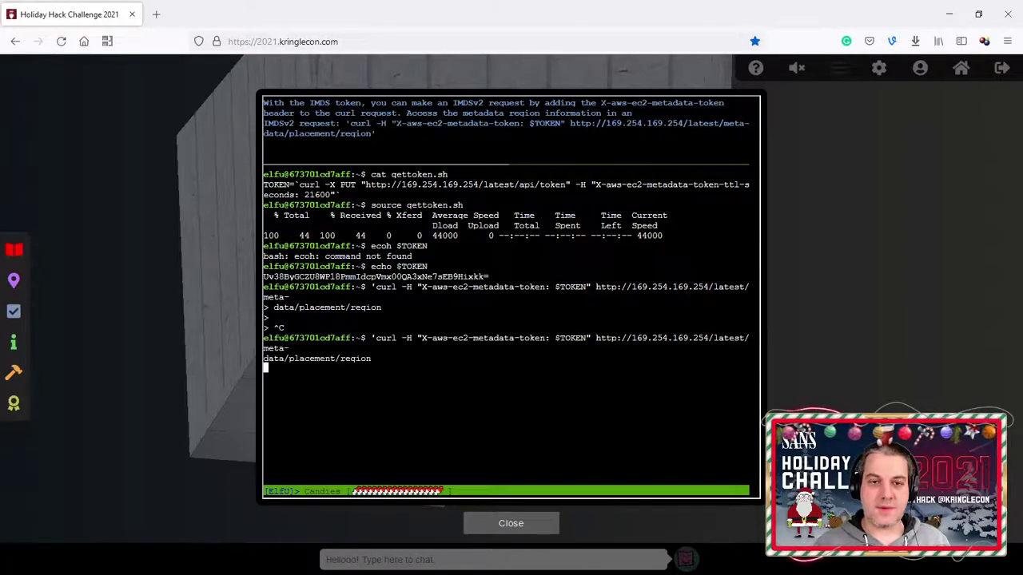
key("Up")
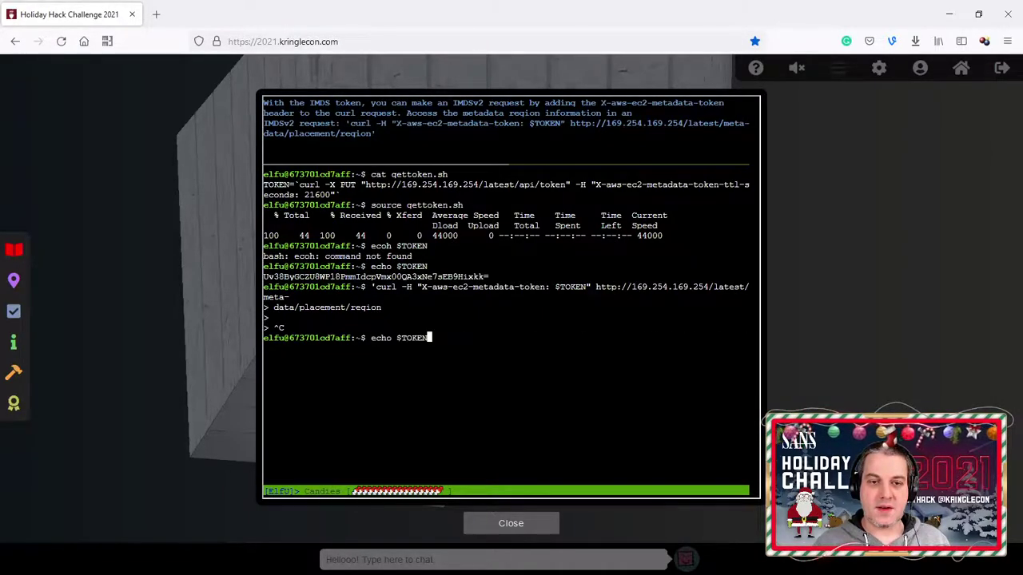
key("Down")
key("BackSpace")
key("Left")
key("Left")
key("Left")
key("Left")
key("Left")
key("Left")
key("Left")
key("Left")
key("Left")
key("Left")
key("Left")
key("Left")
key("Left")
key("Left")
key("Left")
key("Left")
key("Left")
key("Left")
key("Left")
key("Left")
key("Left")
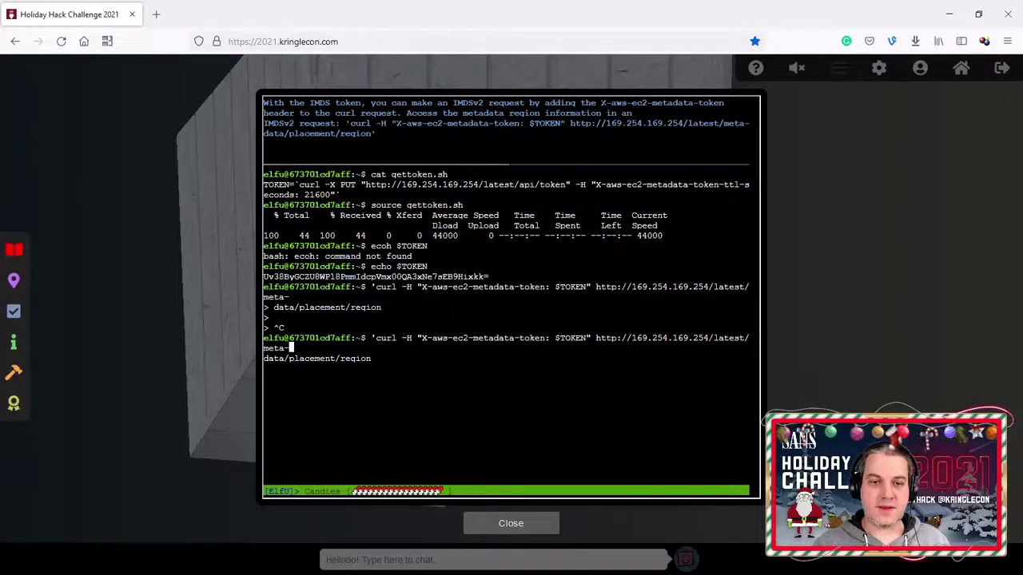
key("Right")
key("BackSpace")
key("Right")
key("Right")
key("Right")
key("Right")
key("Right")
key("Right")
key("Right")
key("Right")
key("Right")
key("Right")
key("Right")
key("Right")
key("Right")
key("Right")
key("Right")
key("Right")
key("Right")
key("Right")
key("Right")
key("Right")
key("Right")
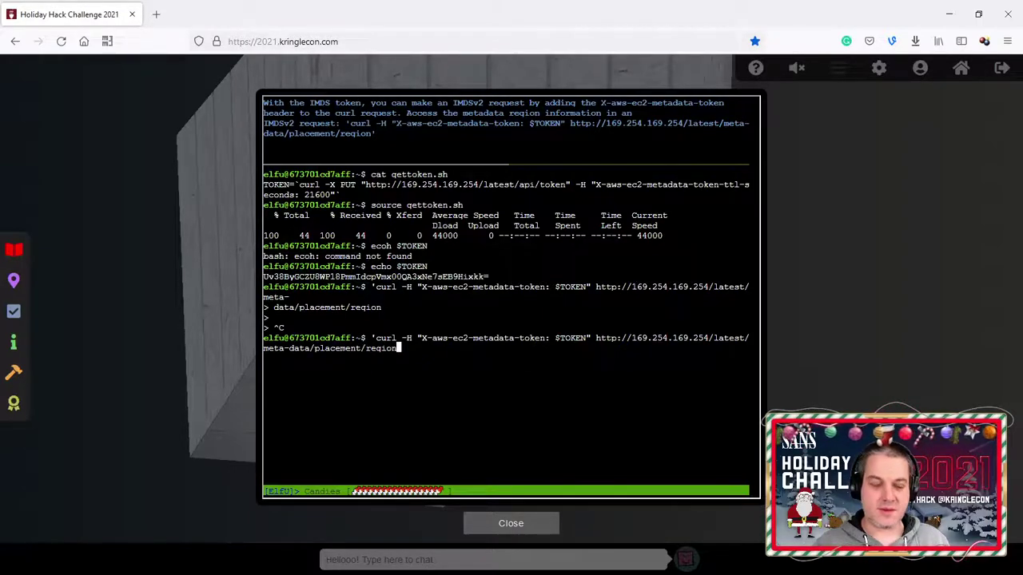
key("Home")
key("Delete")
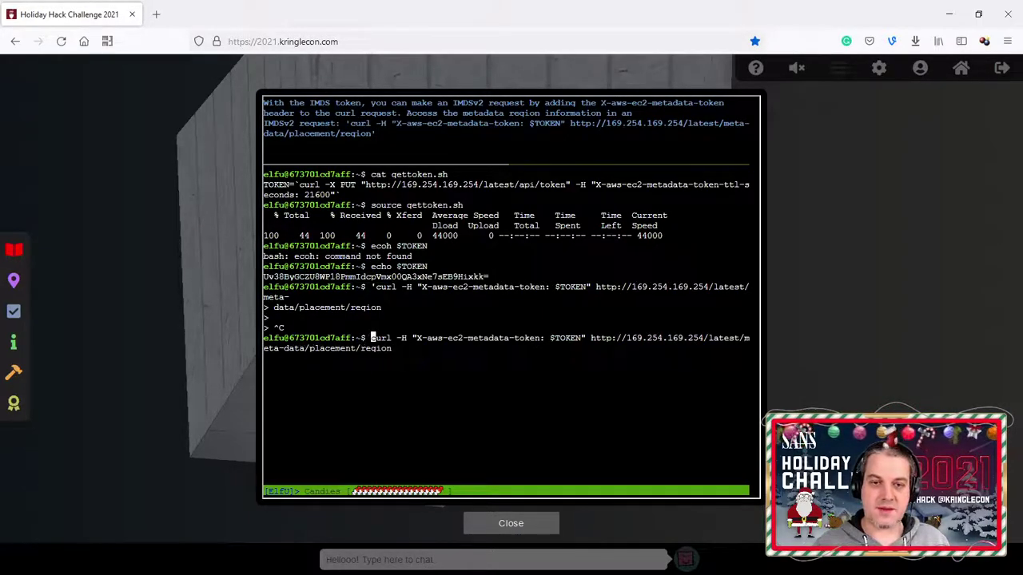
key("End")
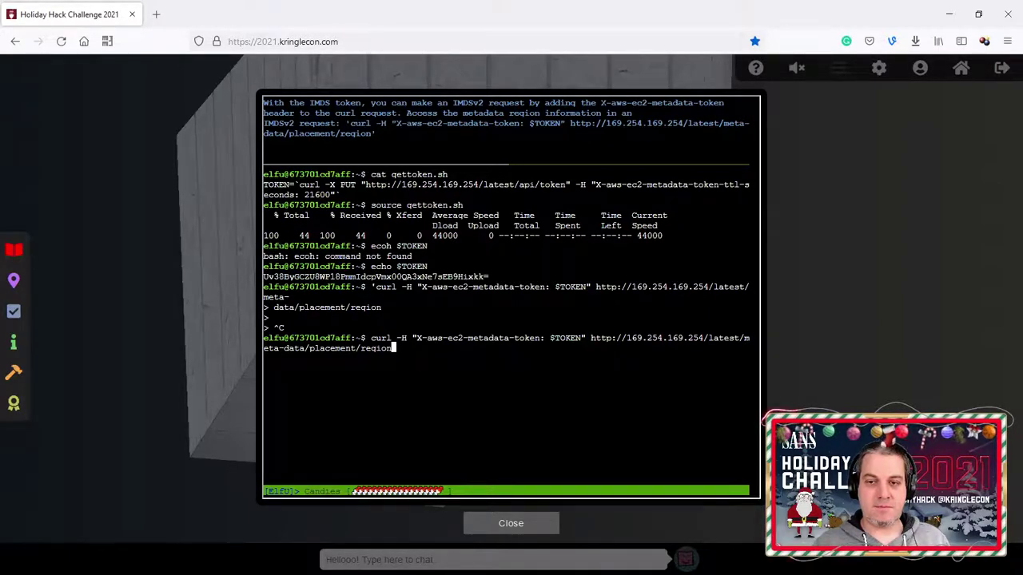
key("Return")
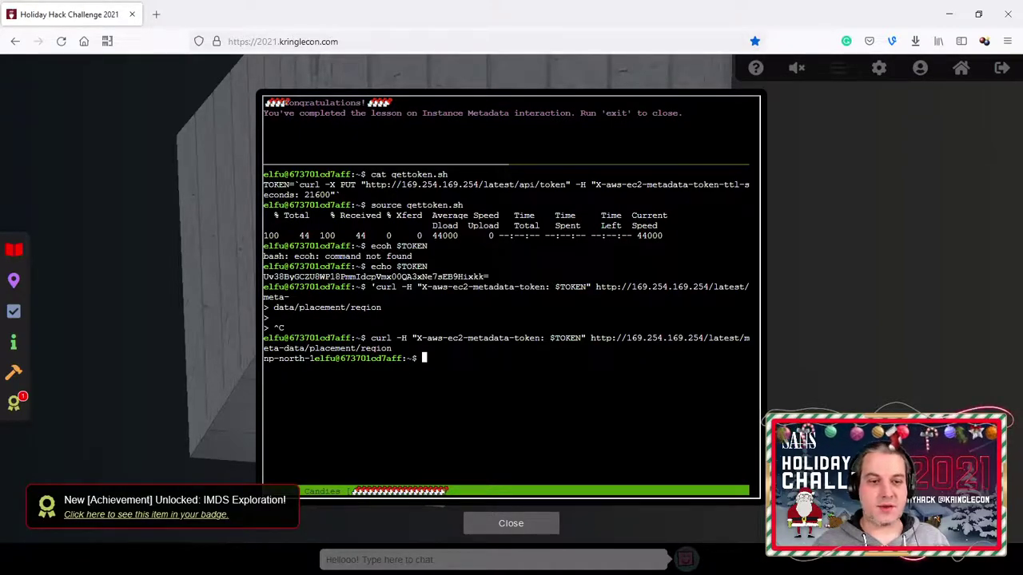
Step: Exit the IMDS terminal session and close its window
type("exit")
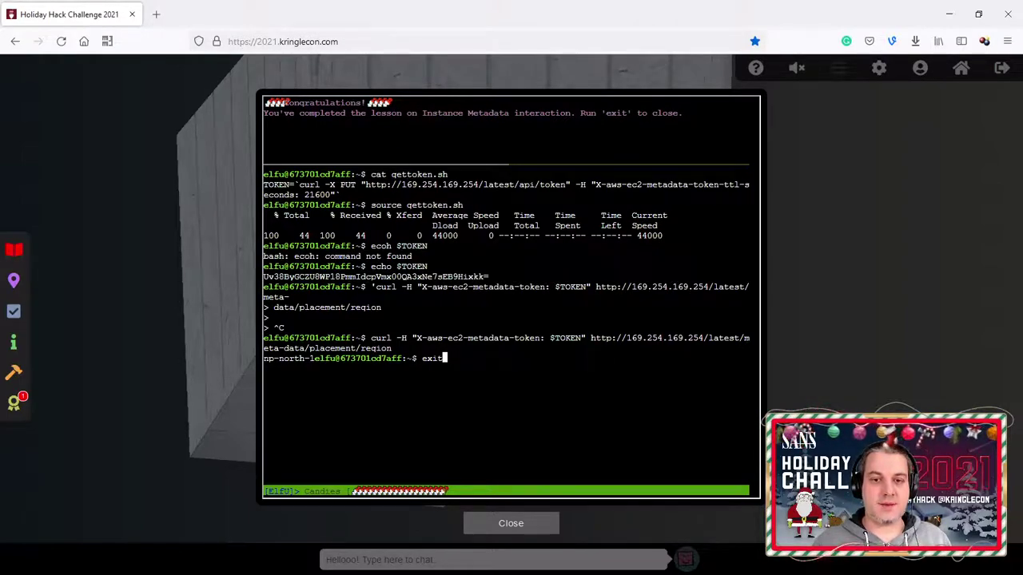
key("Return")
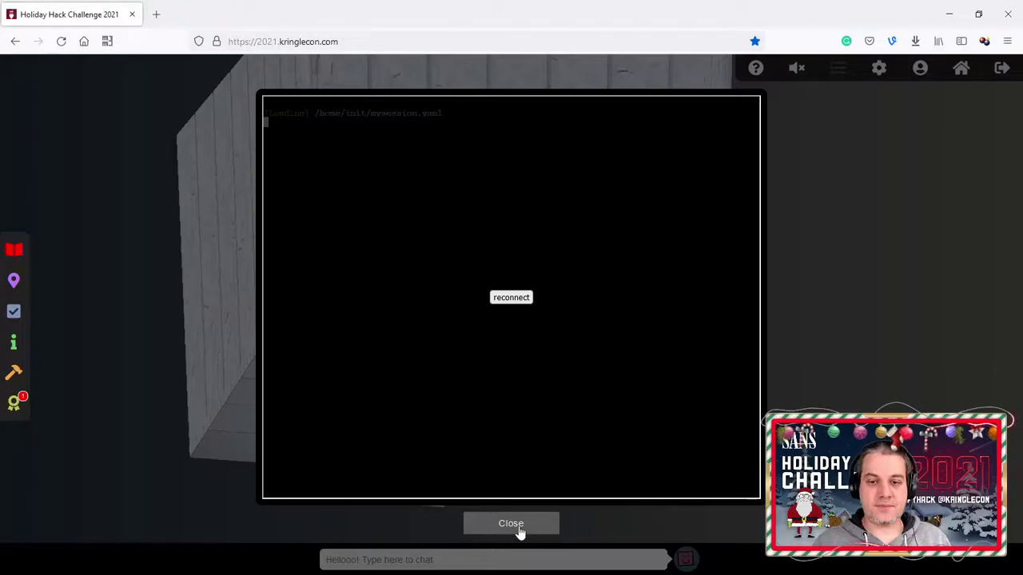
left_click(519, 531)
Step: Check the achievements list for IMDS Exploration, then close the badge
left_click(13, 403)
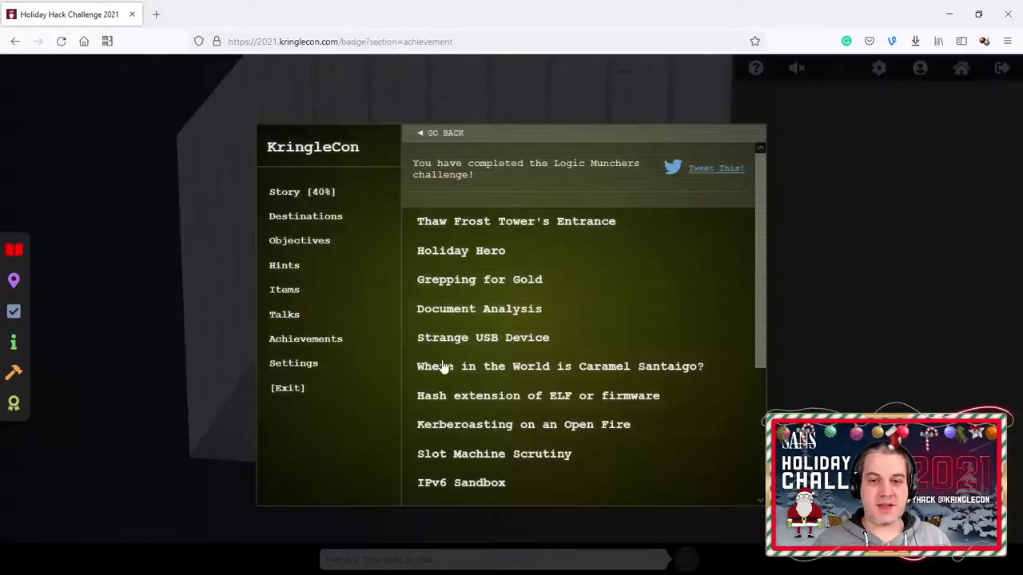
scroll(445, 366, "down", 5)
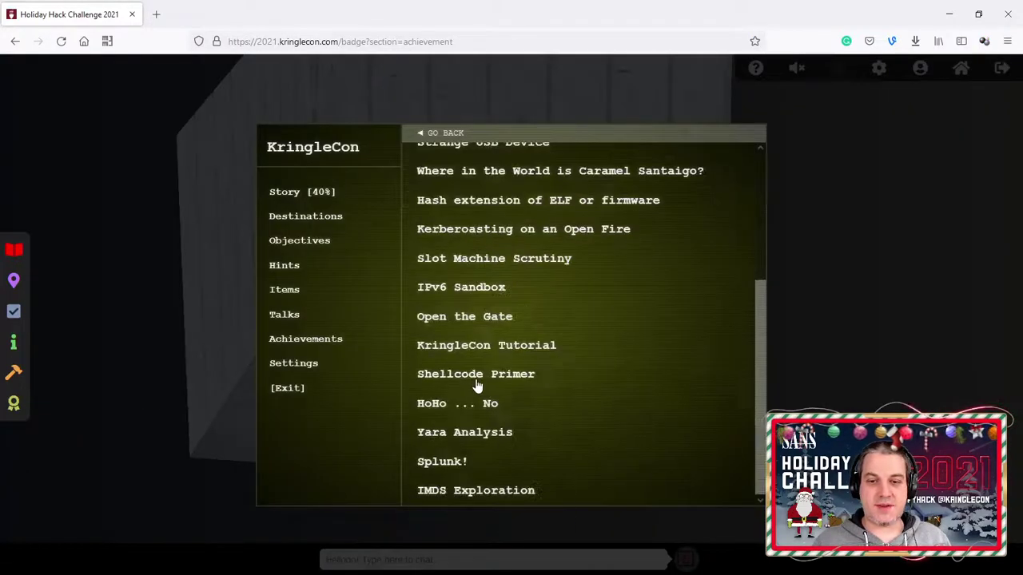
left_click(244, 357)
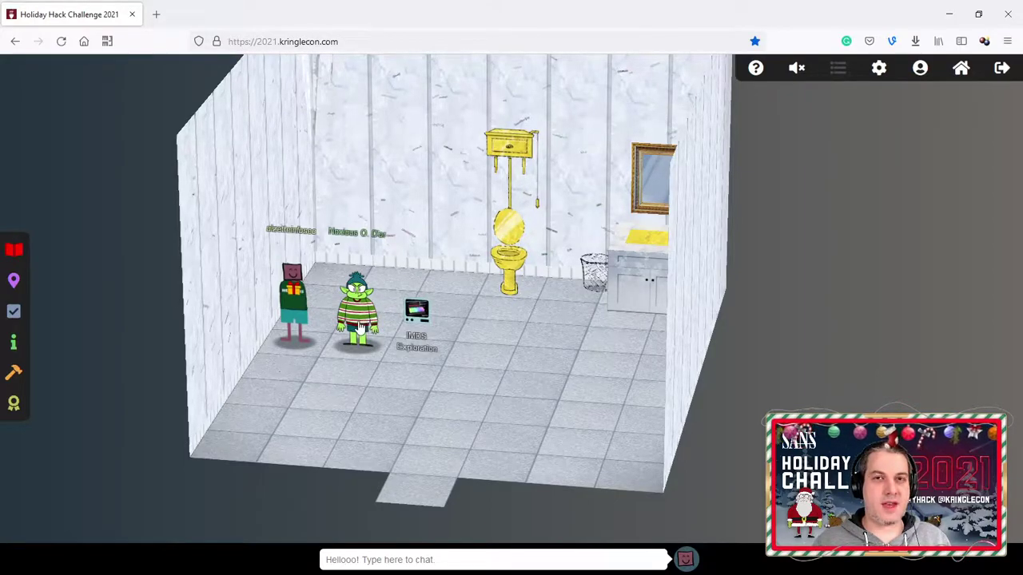
Step: Talk through Noxious O. D'or's dialogue on SSRF and the AWS IMDS documentation
left_click(350, 304)
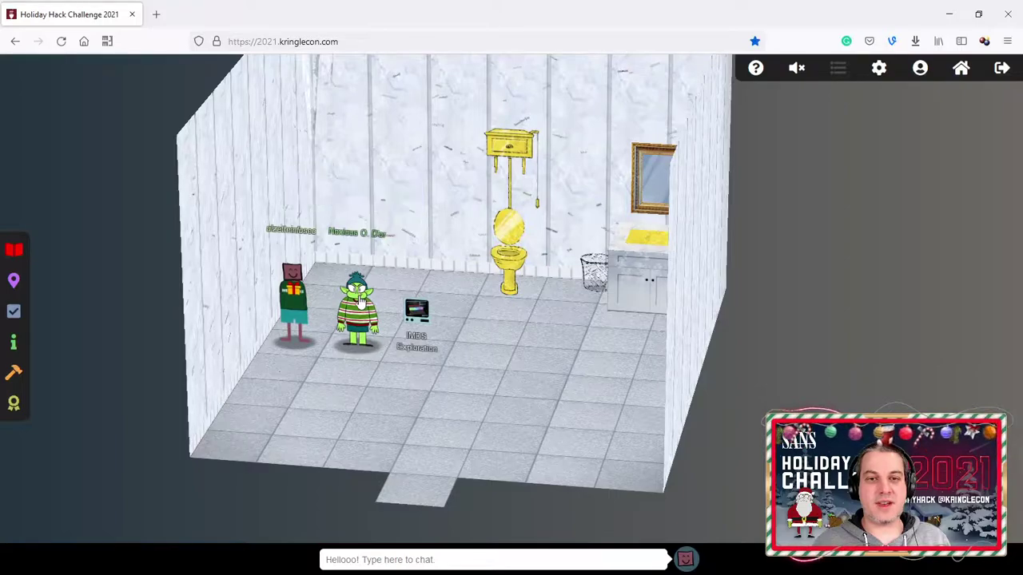
left_click(359, 309)
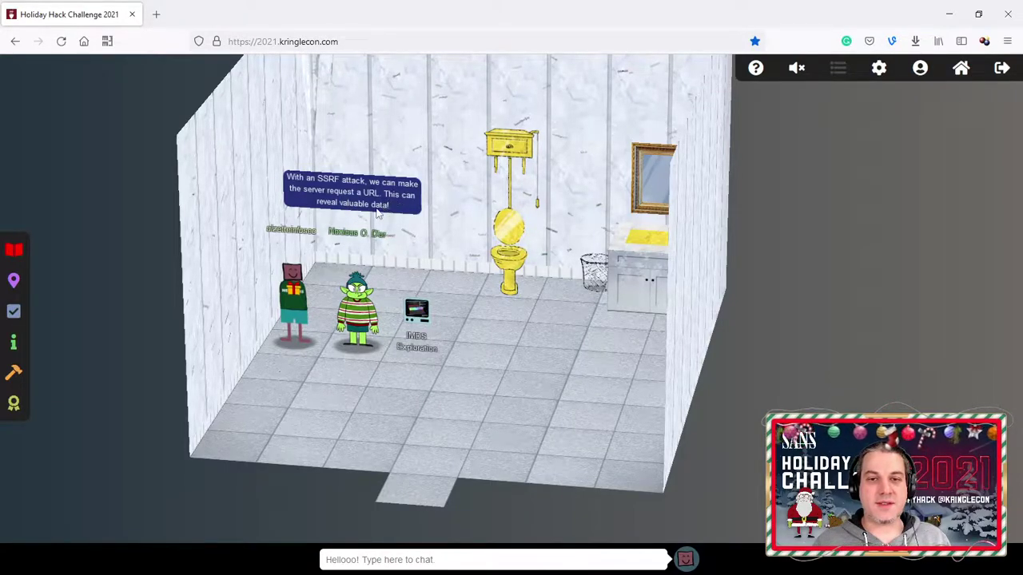
left_click(357, 314)
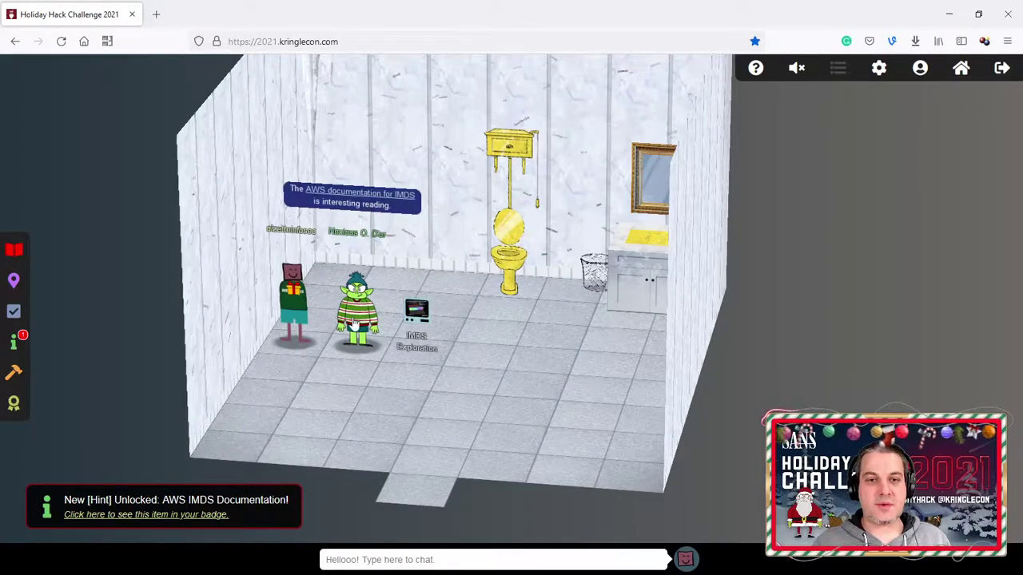
left_click(354, 317)
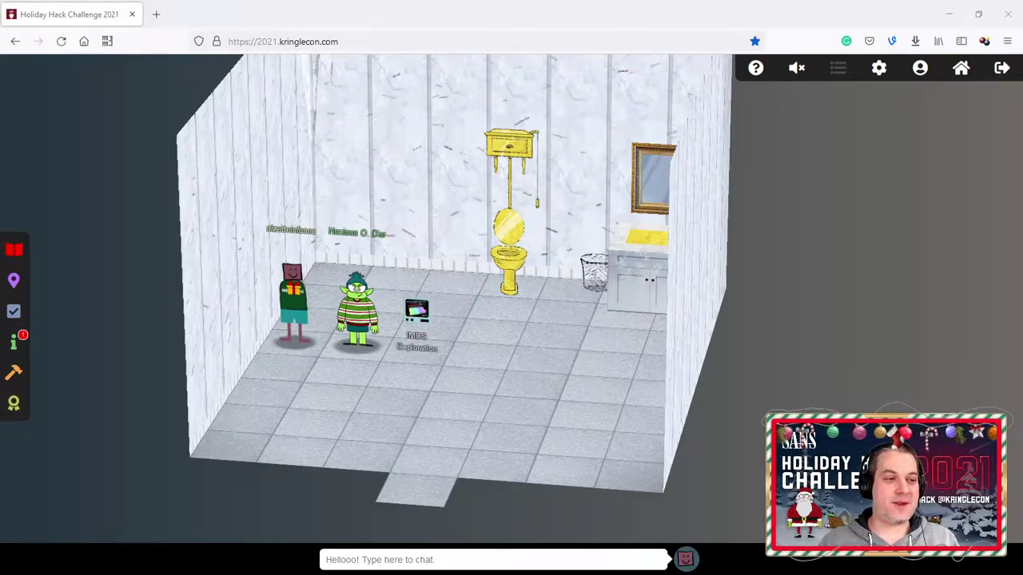
Step: Find and expand the AWS IMDS Documentation hint in the badge's Hints list
left_click(14, 342)
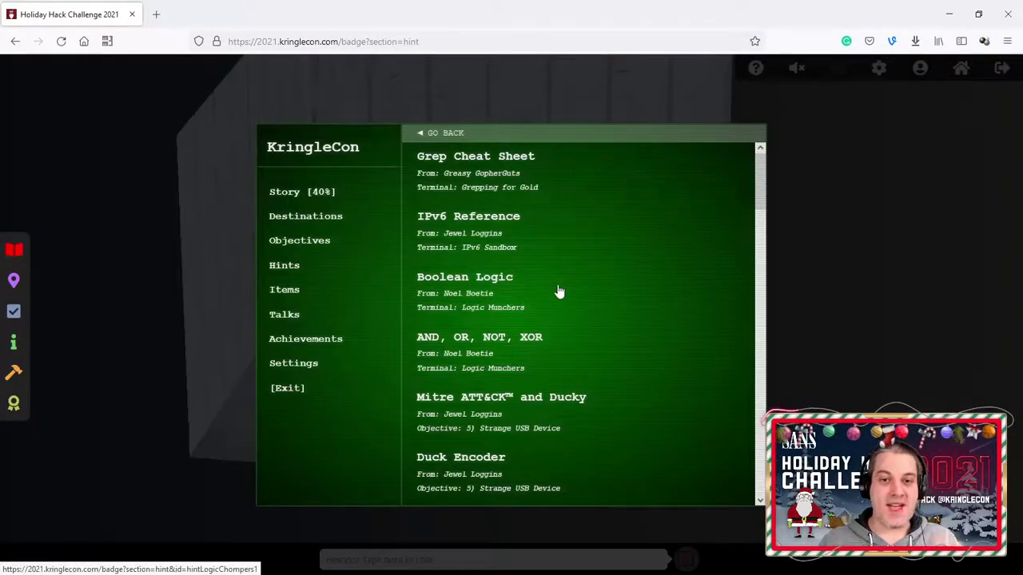
scroll(559, 293, "down", 6)
scroll(559, 294, "up", 2)
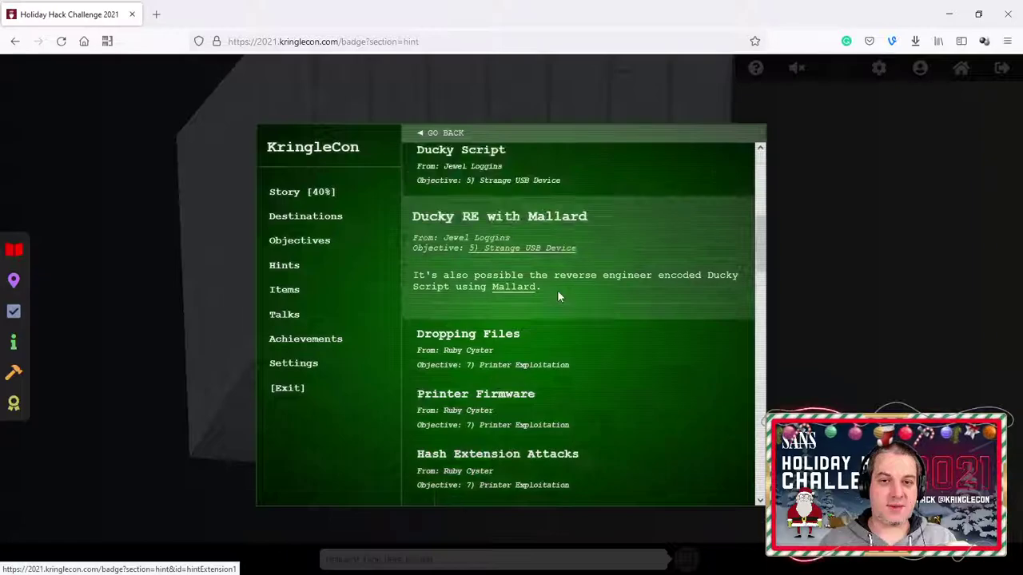
scroll(557, 298, "down", 6)
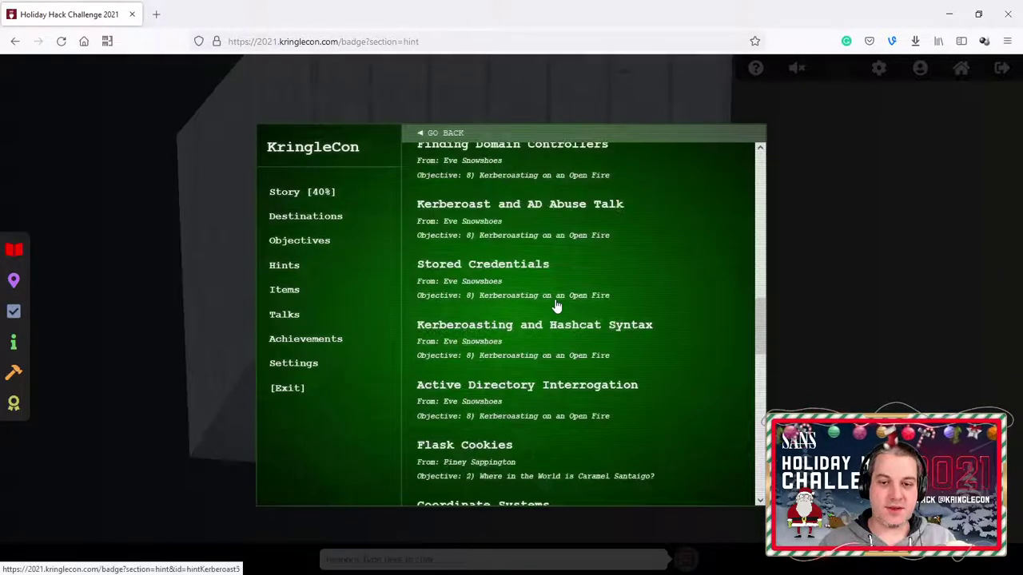
scroll(557, 306, "down", 10)
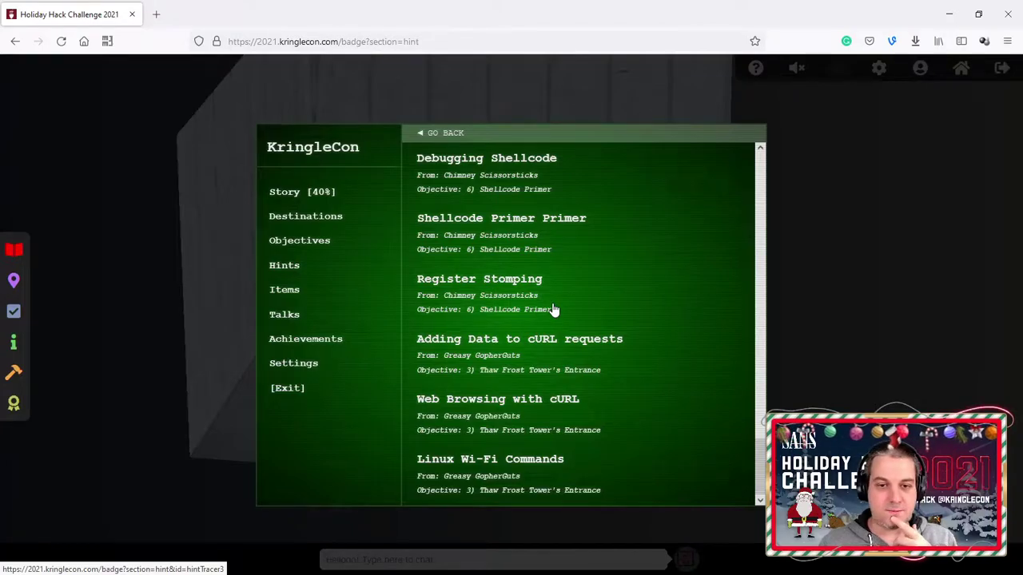
scroll(553, 309, "up", 3)
scroll(554, 309, "up", 1)
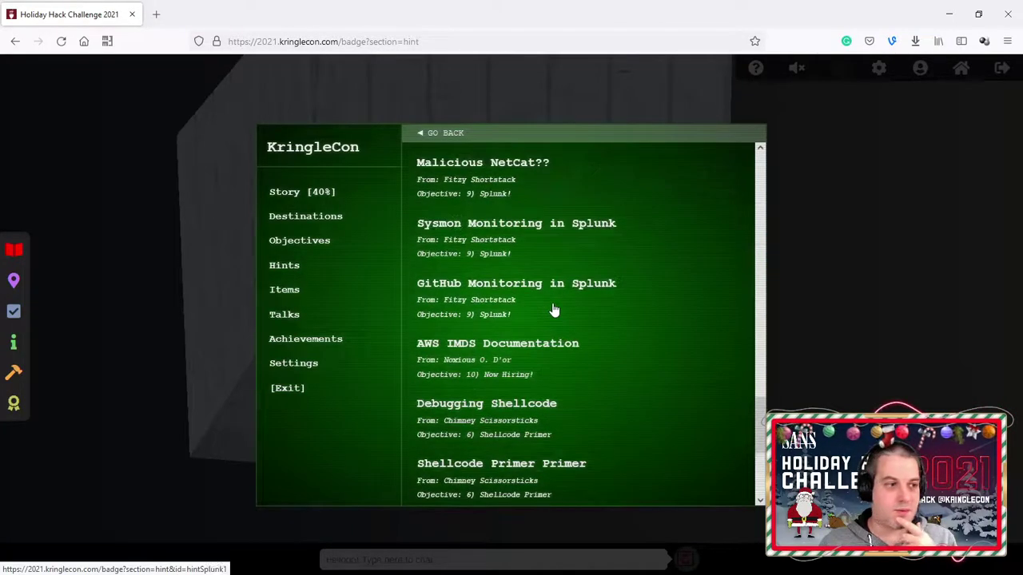
scroll(554, 310, "up", 1)
scroll(554, 309, "down", 1)
left_click(483, 360)
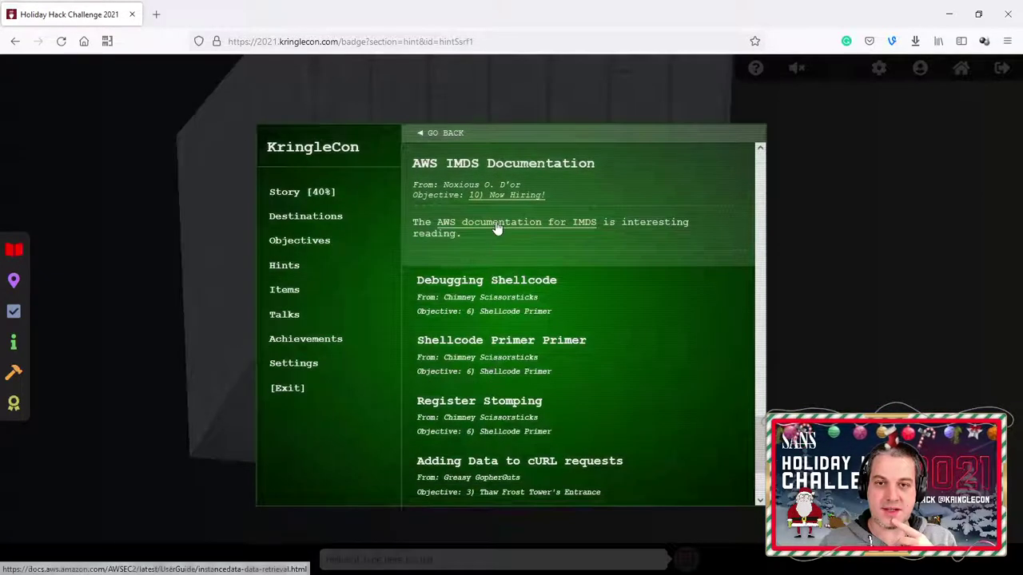
Step: Open the hint's AWS IMDS documentation link in a new tab
right_click(497, 224)
left_click(540, 235)
left_click(214, 14)
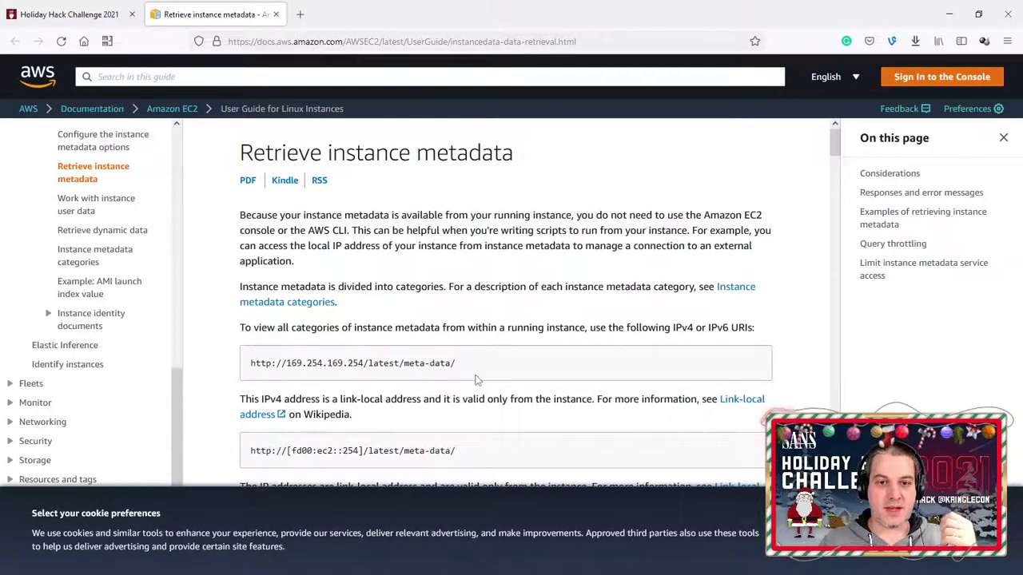
Step: Read the IMDSv2 curl examples, selecting the 169.254.169.254 metadata URL
scroll(479, 360, "down", 3)
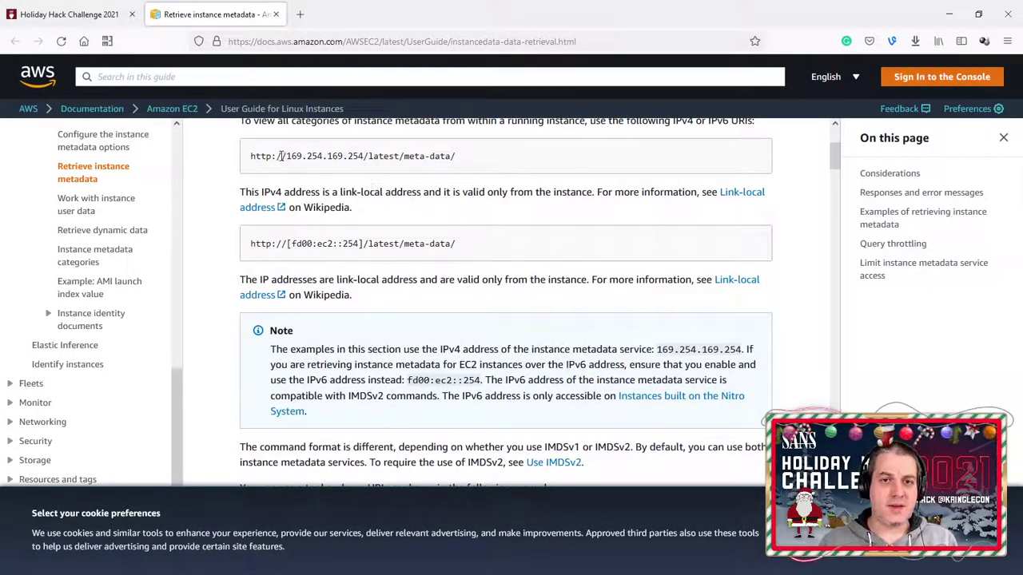
left_click_drag(246, 160, 532, 165)
scroll(521, 303, "down", 10)
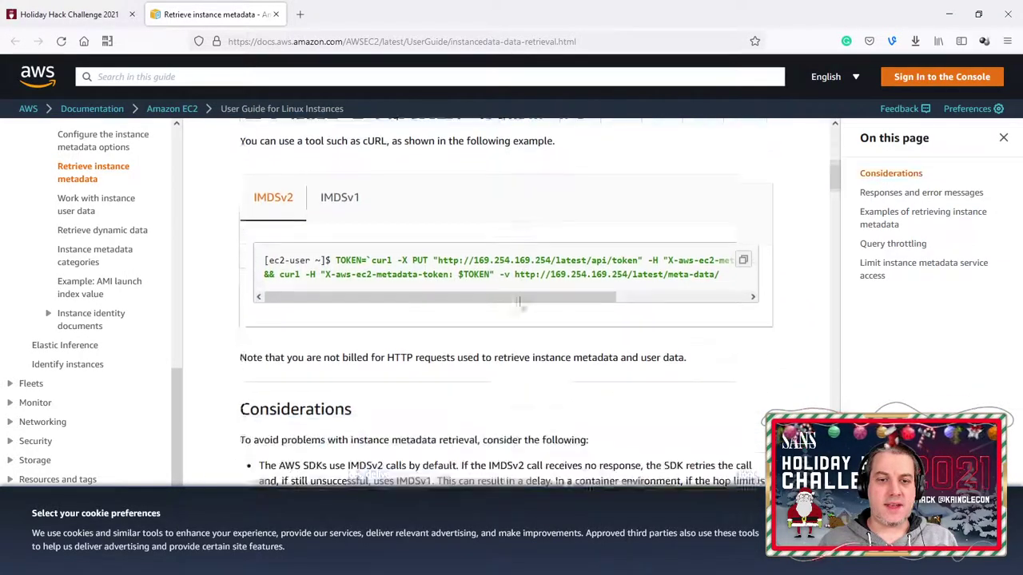
scroll(510, 302, "down", 15)
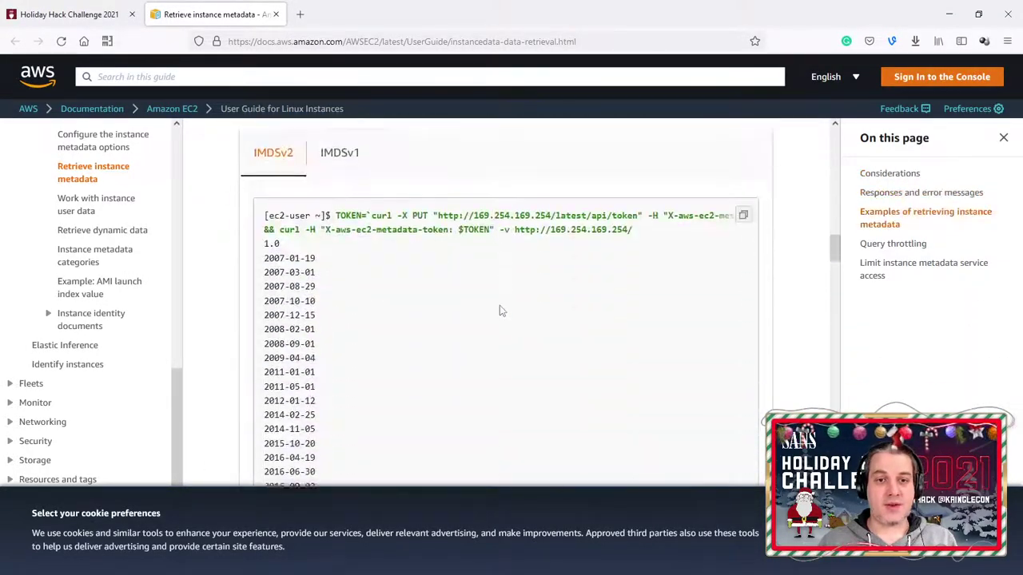
scroll(500, 307, "down", 2)
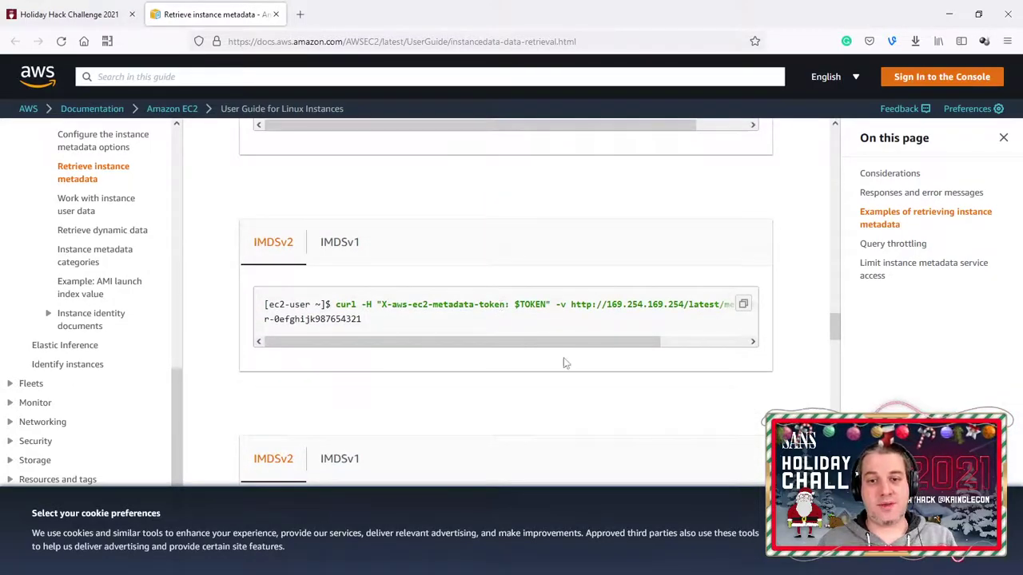
mouse_move(560, 342)
left_mouse_down()
mouse_move(646, 340)
mouse_move(570, 339)
left_mouse_up()
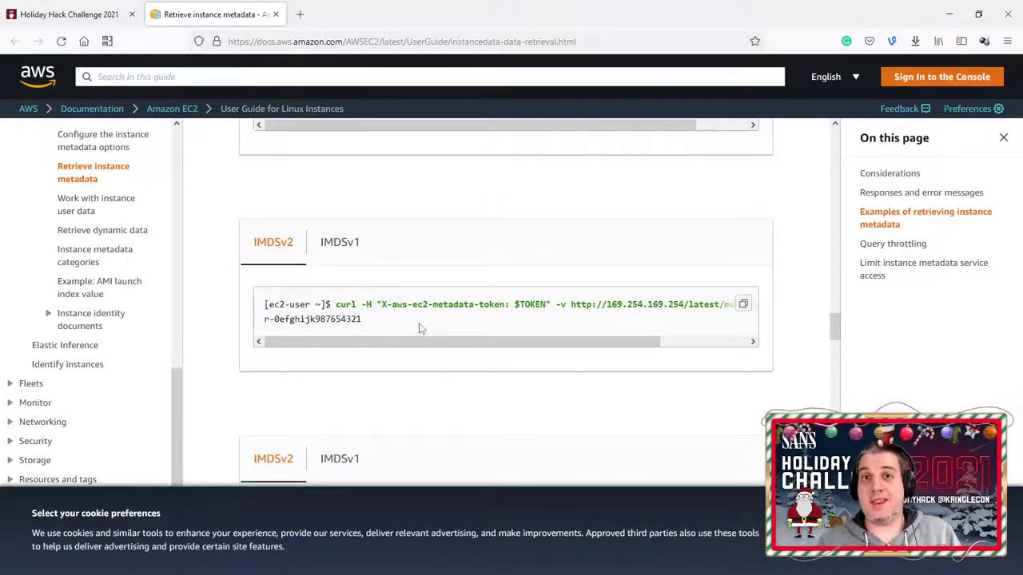
Step: Expand objective 10) Now Hiring! and open its Jack Frost Tower job applications link in a new tab
left_click(68, 13)
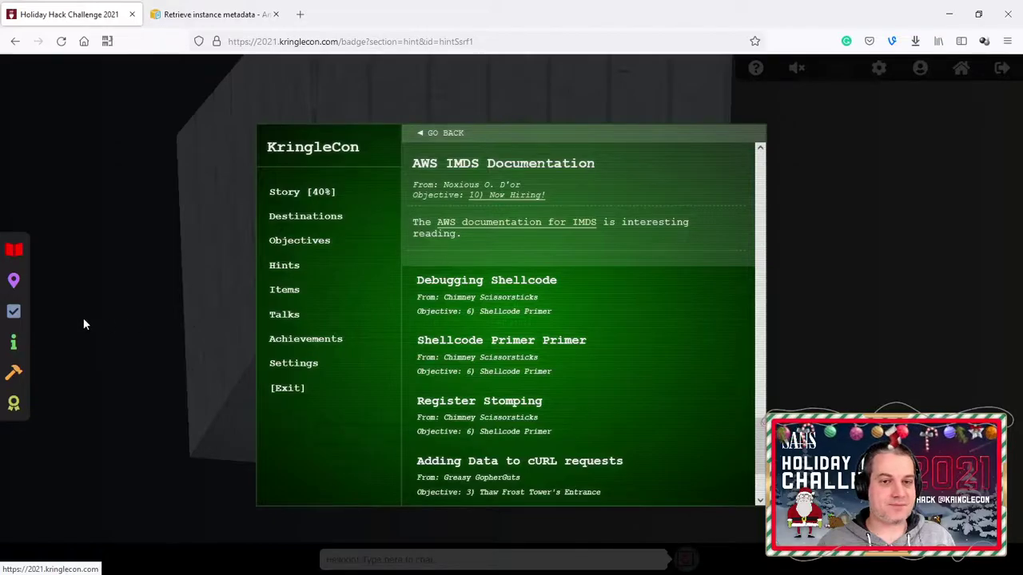
left_click(24, 313)
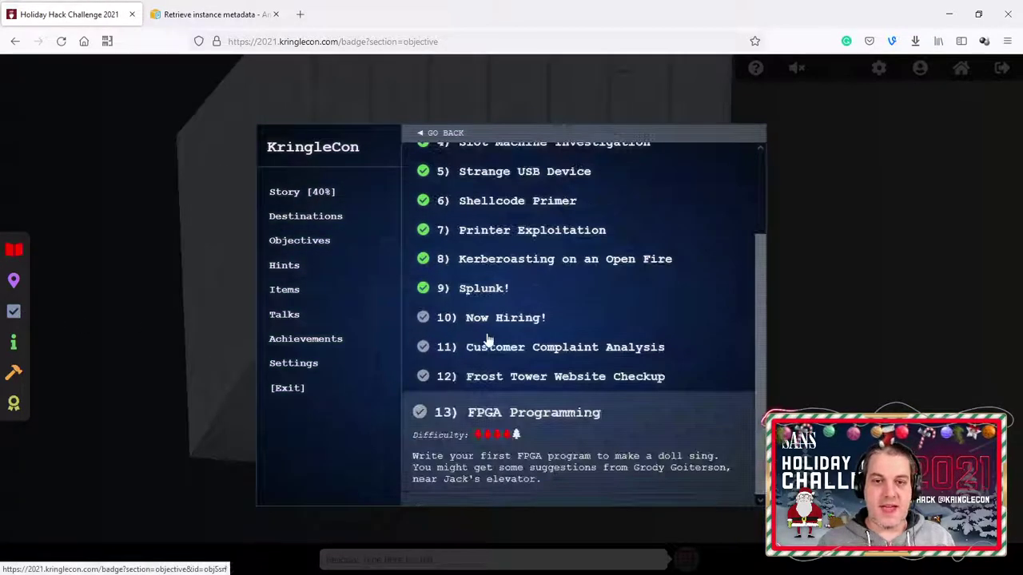
left_click(494, 327)
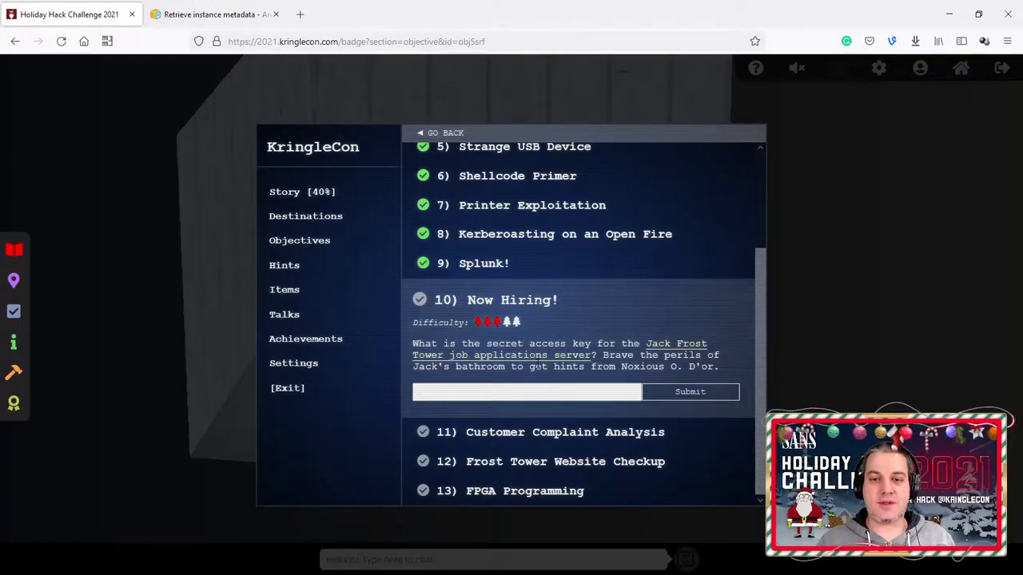
right_click(536, 361)
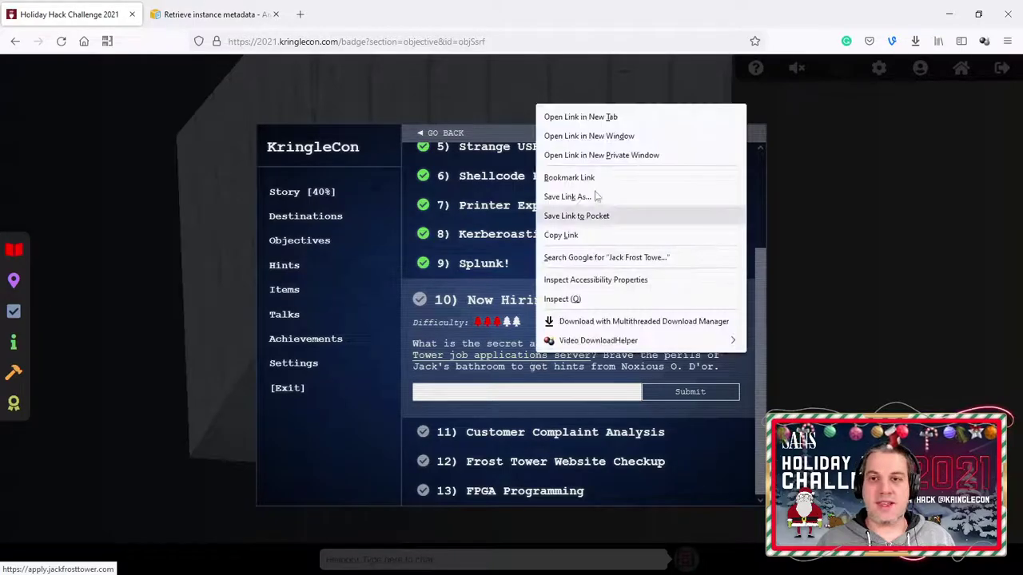
left_click(575, 113)
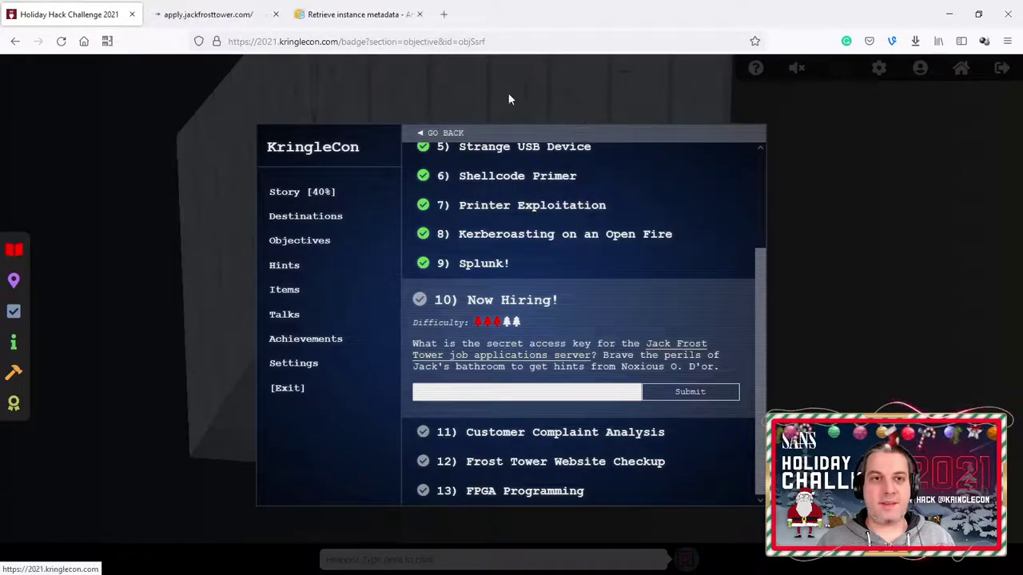
Step: View the Frost Tower home page, copy its web address, and switch to the Kali VM
left_click(235, 16)
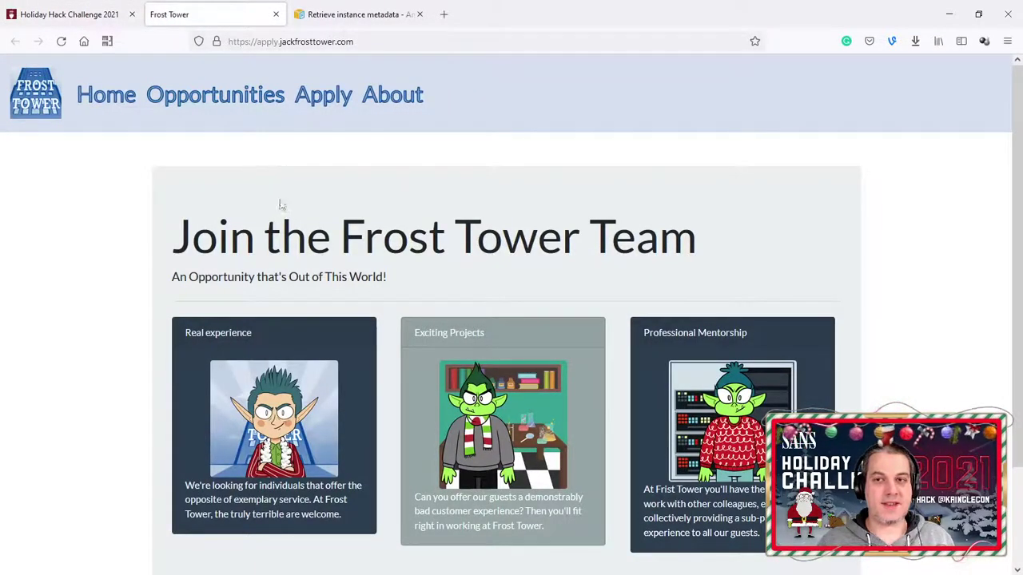
scroll(471, 228, "down", 3)
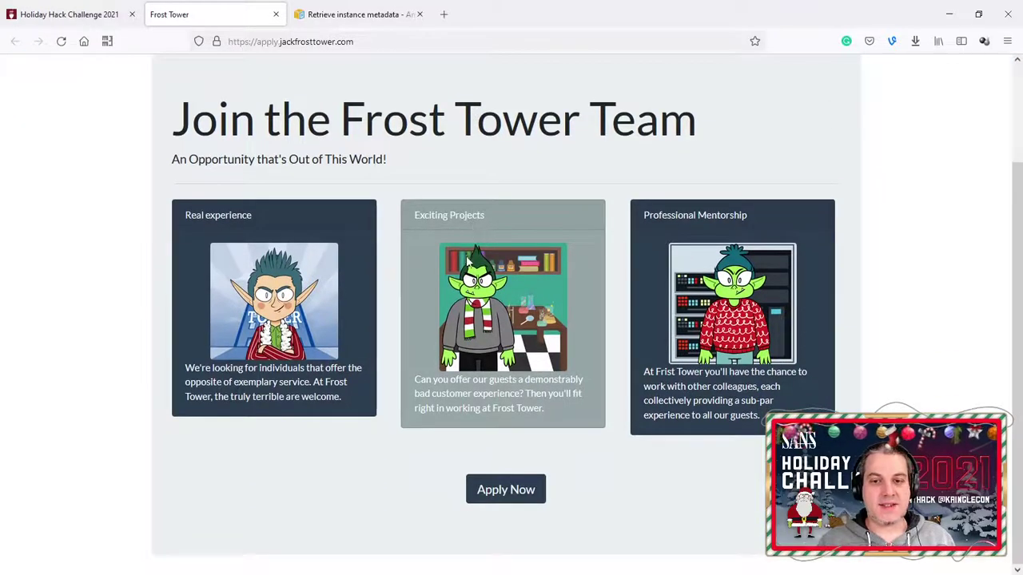
scroll(468, 244, "up", 3)
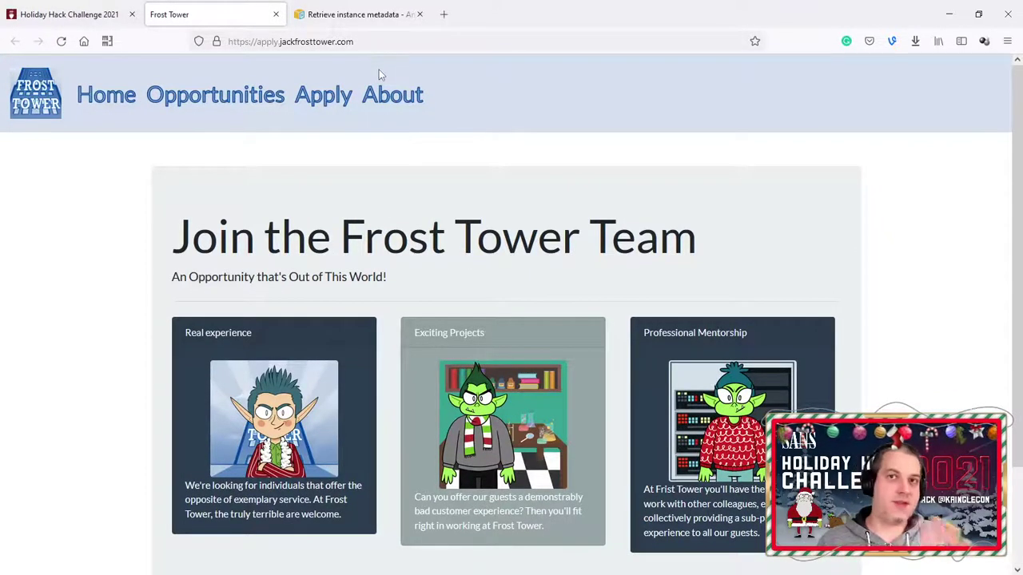
left_click(368, 41)
key("ctrl+c")
left_click(82, 203)
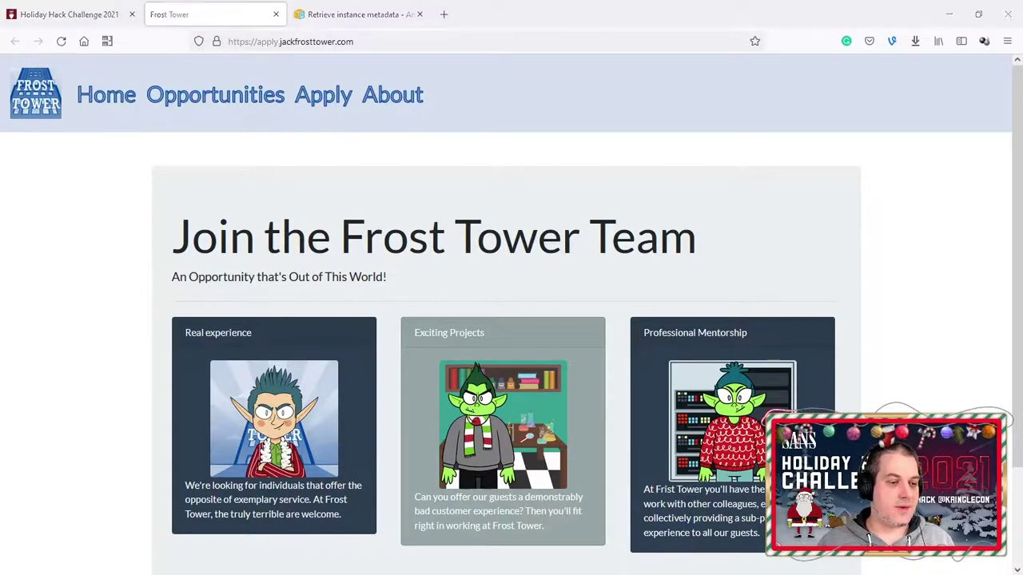
key("alt+Tab")
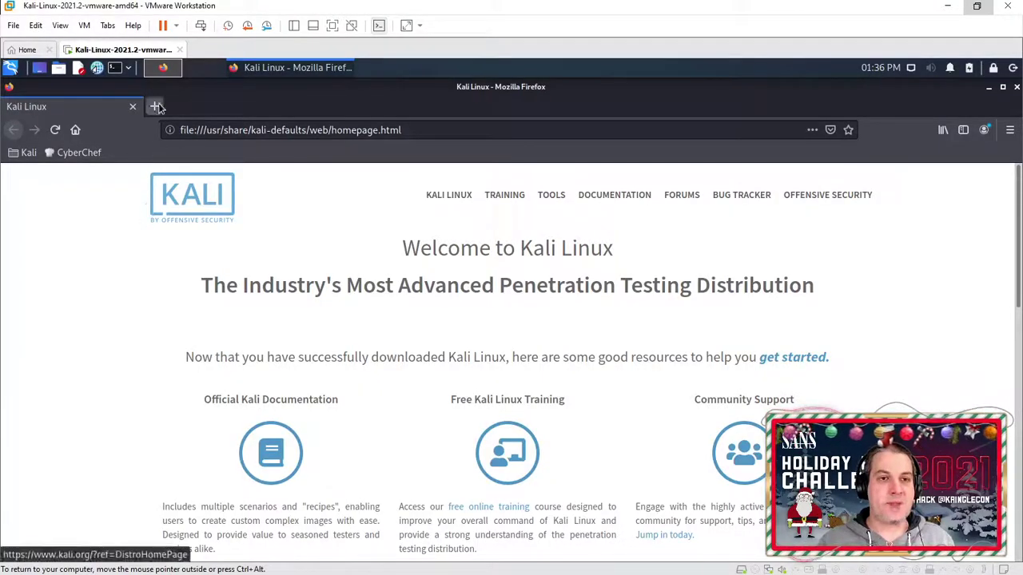
Step: Load apply.jackfrosttower.com in Kali's Firefox using the copied URL
left_click(216, 130)
key("ctrl+v")
key("Return")
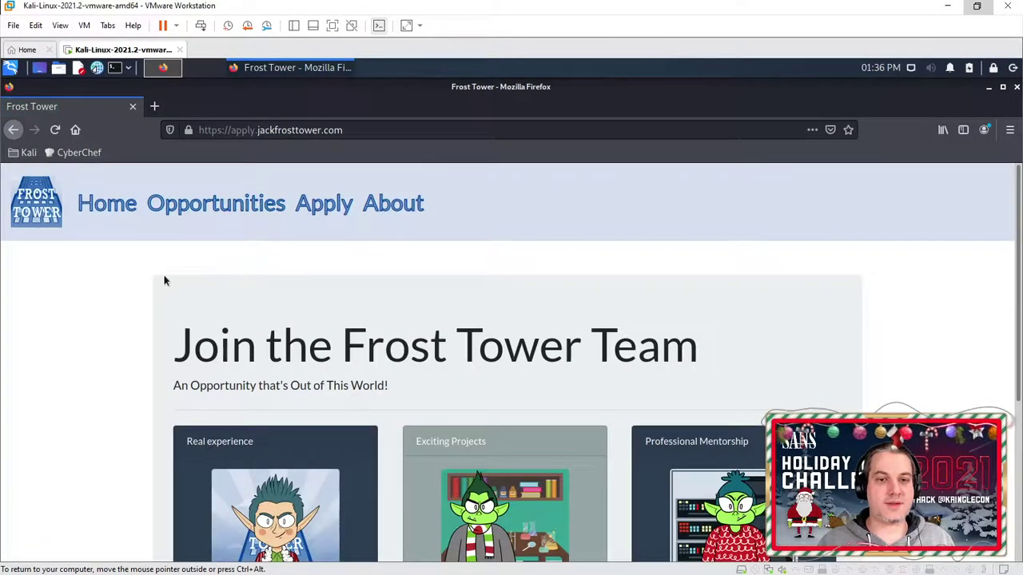
scroll(169, 272, "down", 3)
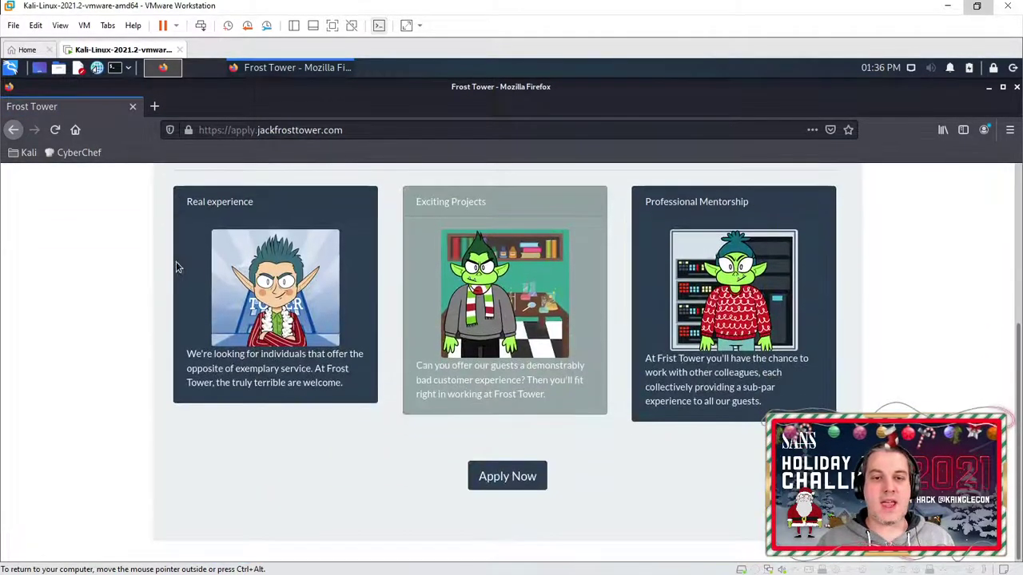
Step: Open the Career Application form and browse the Opportunities and About pages
left_click(482, 470)
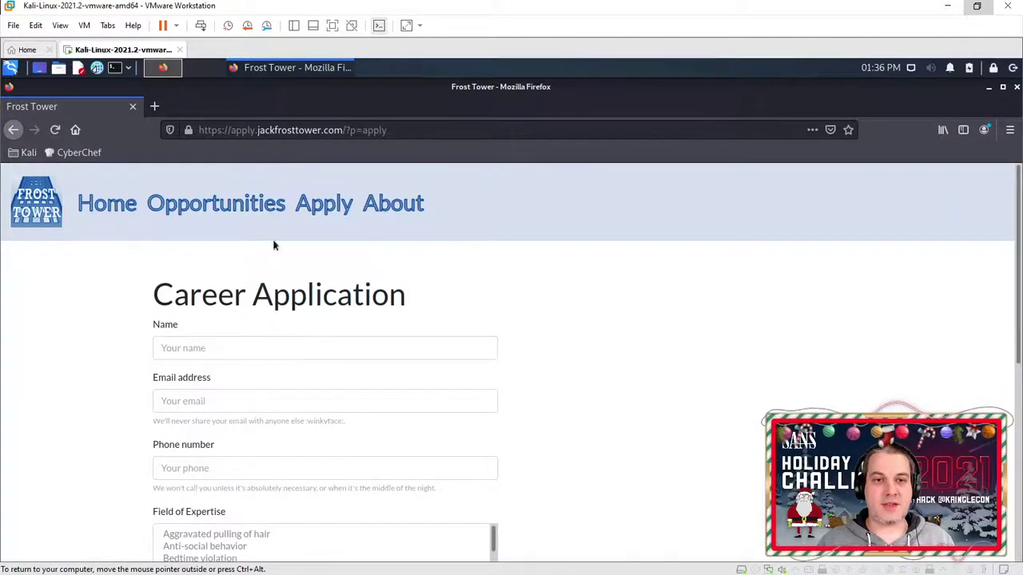
left_click(237, 214)
scroll(230, 240, "down", 5)
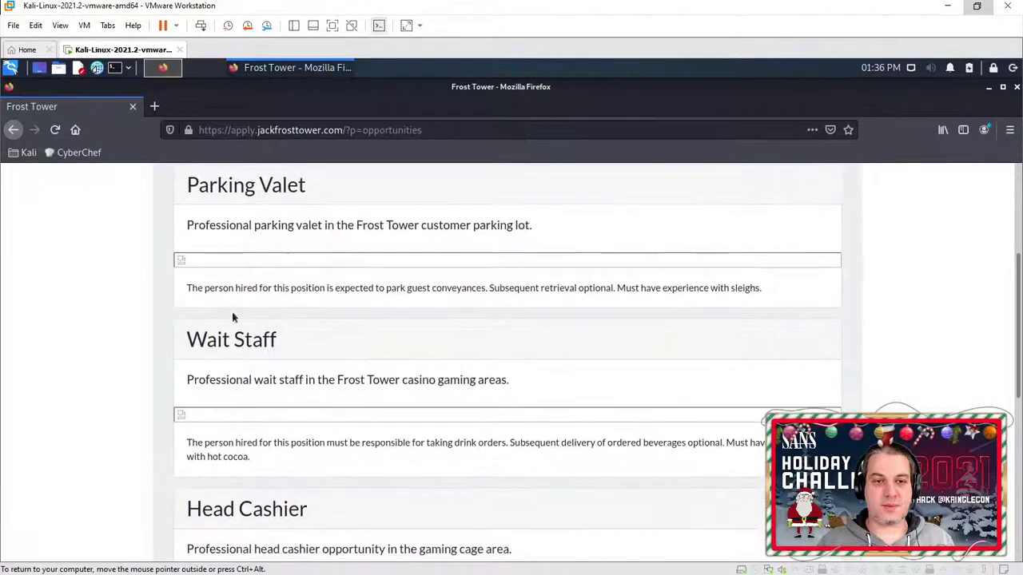
scroll(258, 388, "down", 5)
scroll(404, 406, "up", 2)
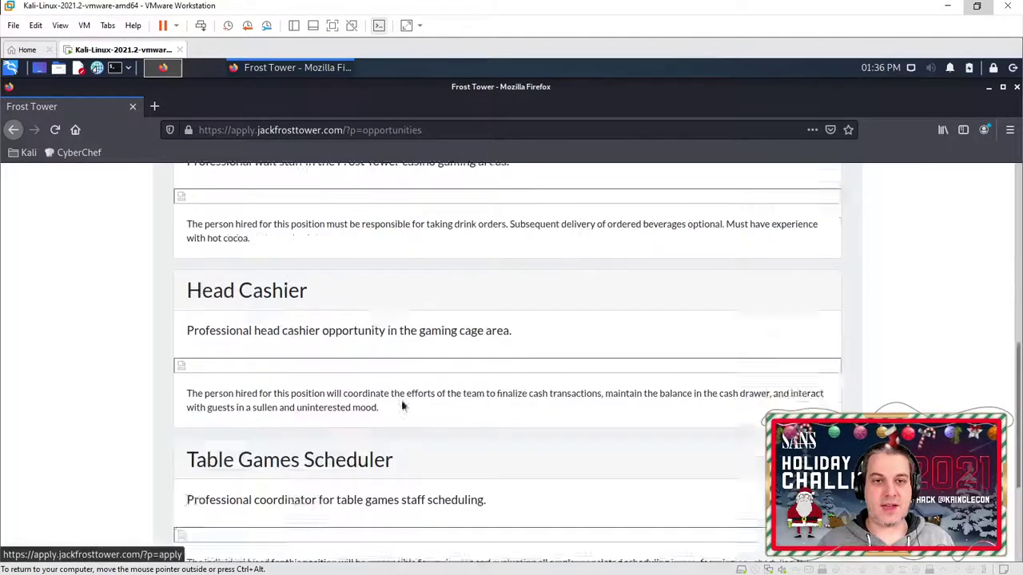
scroll(404, 406, "up", 5)
left_click(399, 207)
Step: Return to the Career Application form and scroll down to the NLBI report URL field
left_click(344, 211)
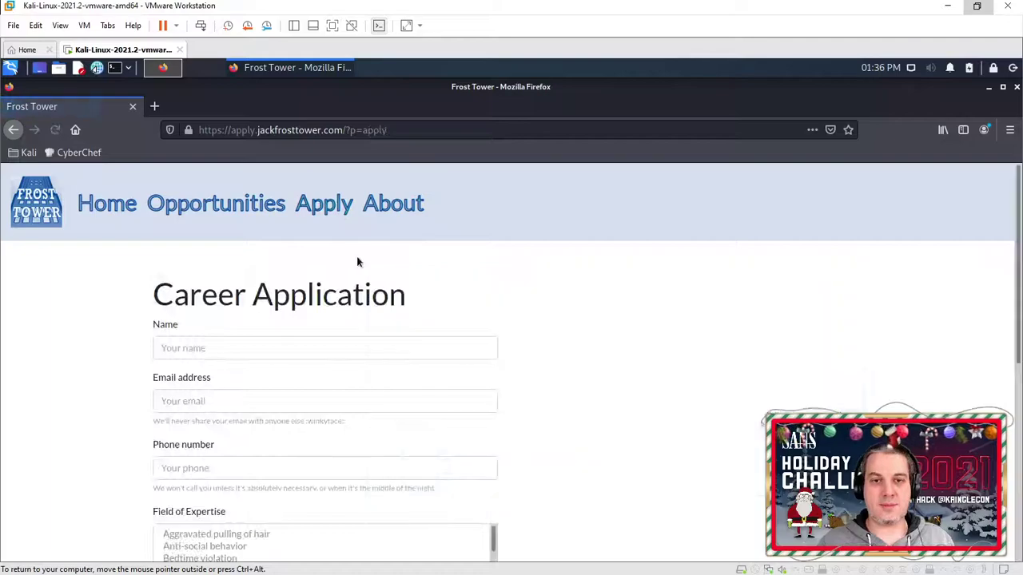
scroll(349, 270, "down", 3)
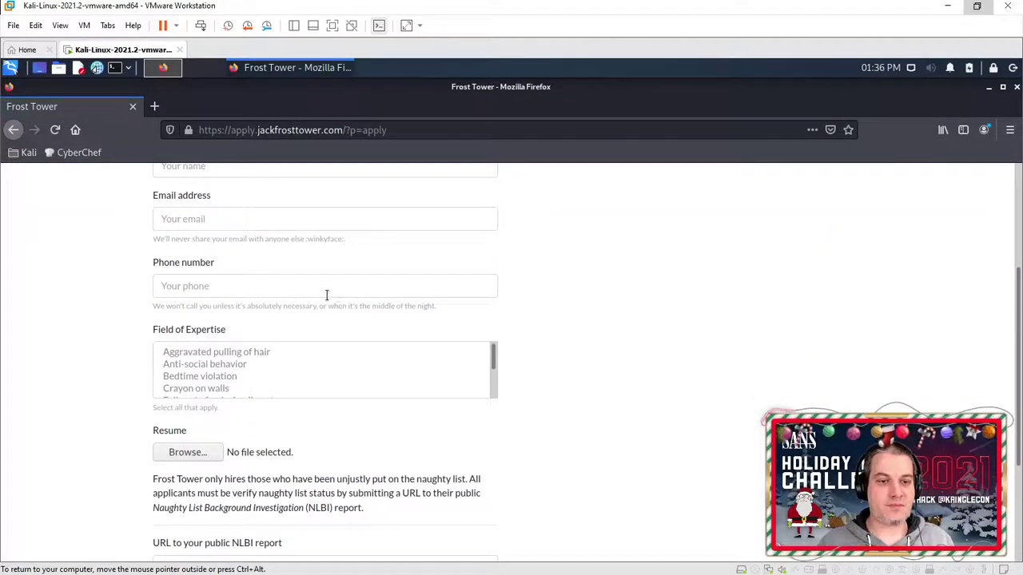
scroll(326, 295, "down", 3)
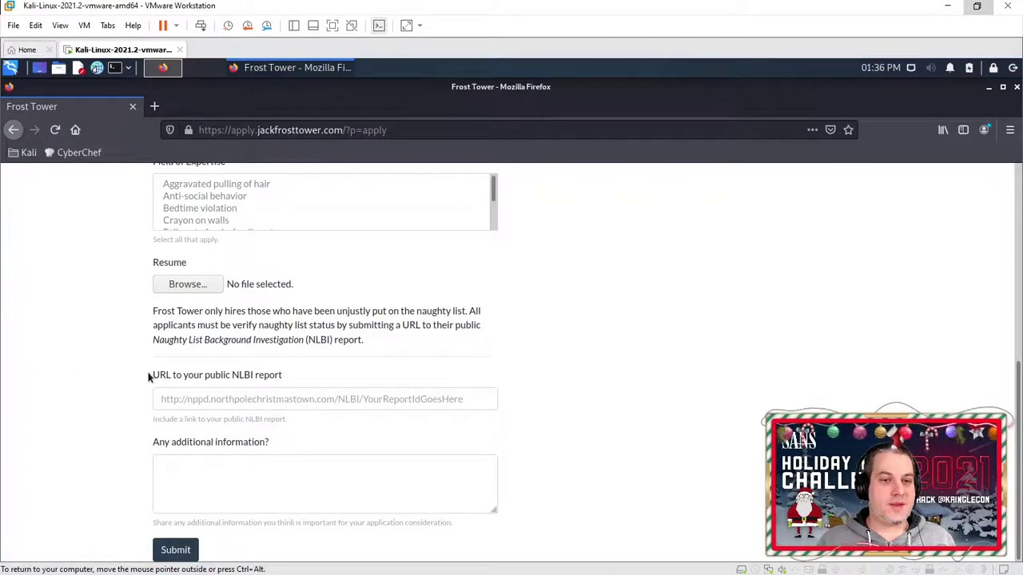
Step: Highlight the 'URL to your public NLBI report' label and 'Naughty List Background Investigation' phrase, then release the VM
left_click_drag(151, 376, 318, 377)
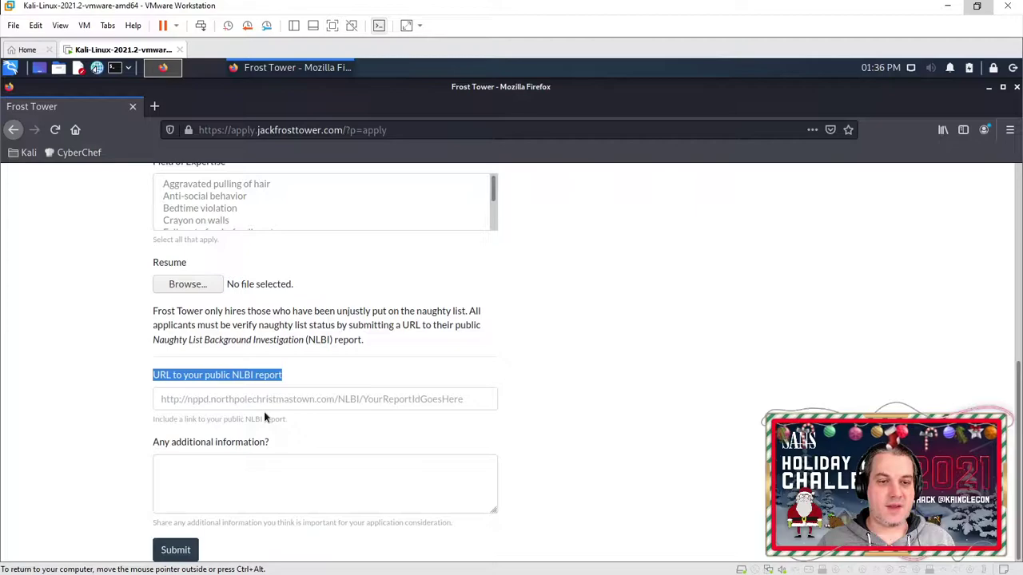
left_click(227, 385)
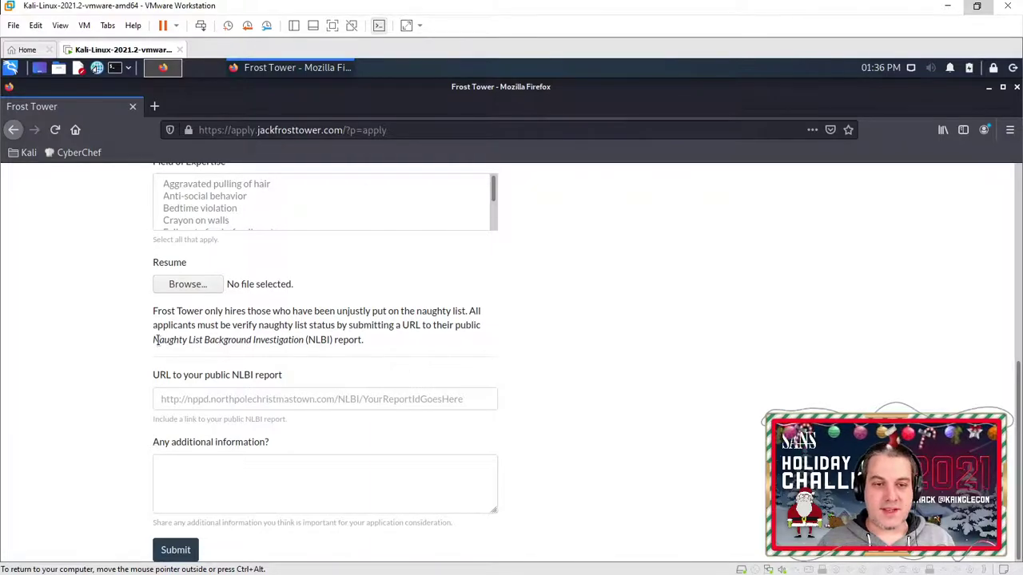
left_click_drag(156, 339, 307, 340)
left_click(312, 349)
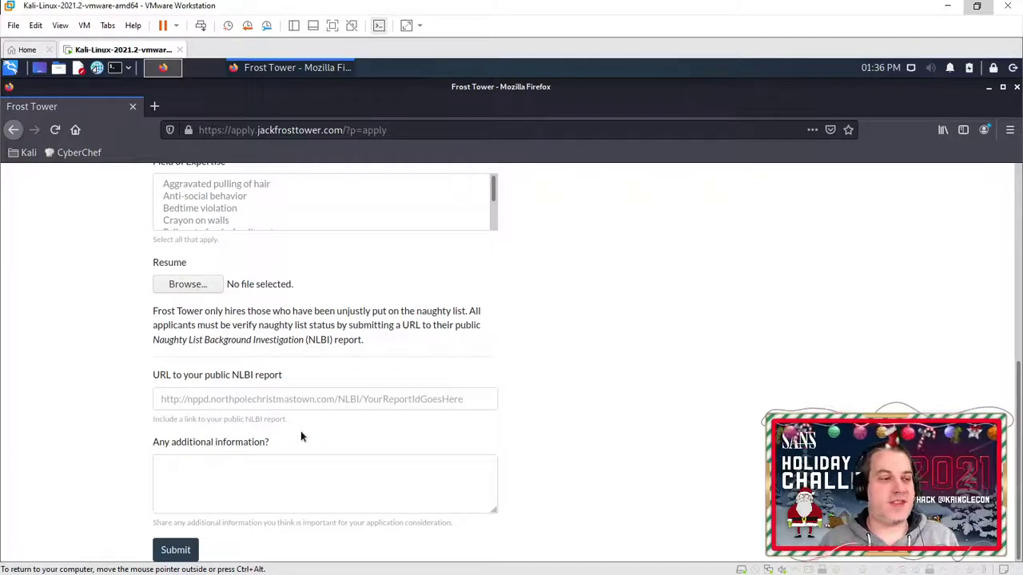
key("ctrl+alt")
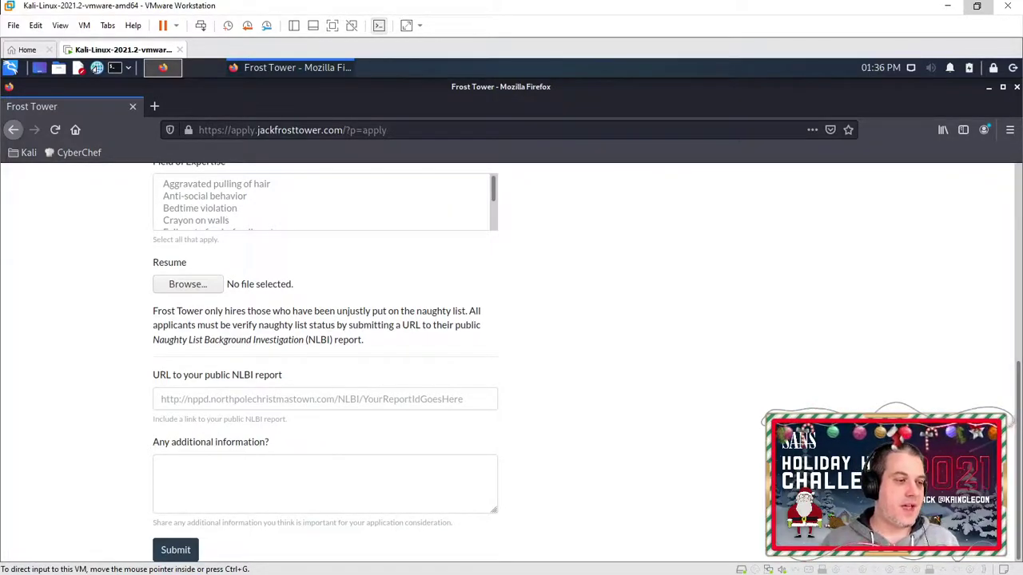
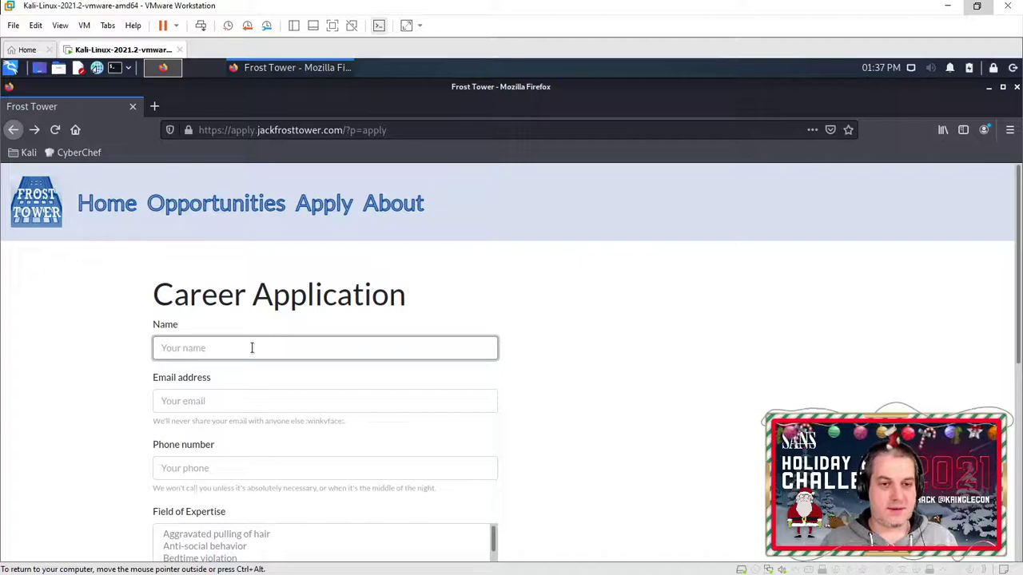
Step: Enter a short test name, a test email address and a dummy phone number in the application fields
type("Te")
key("Tab")
type("test")
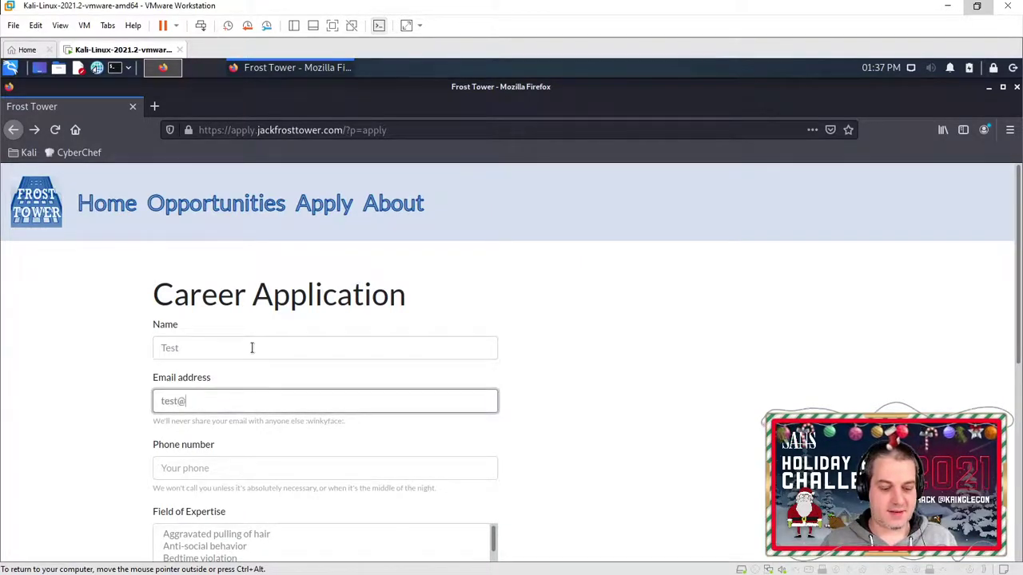
type("@test.com")
key("Tab")
type("123456")
scroll(252, 348, "down", 4)
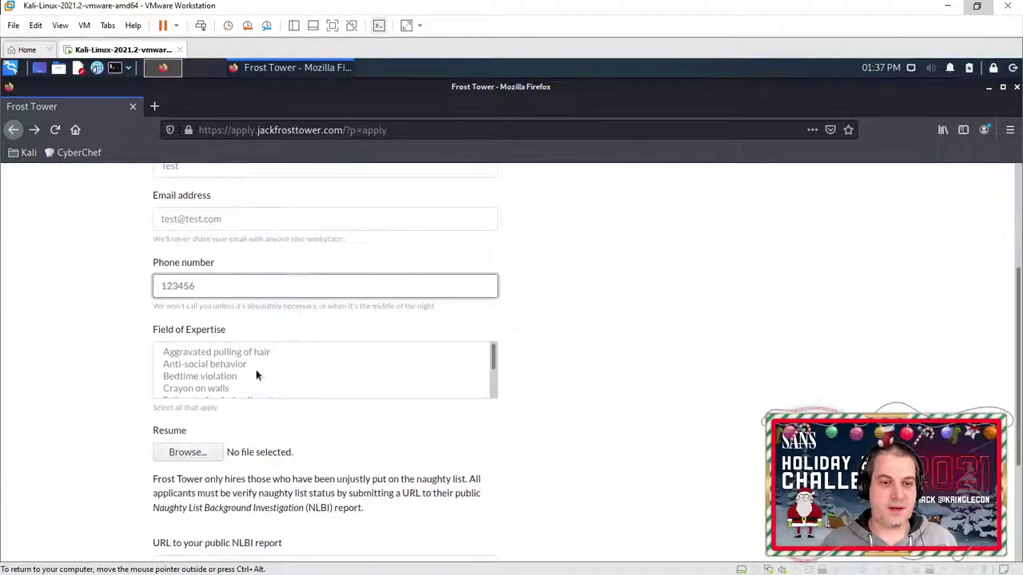
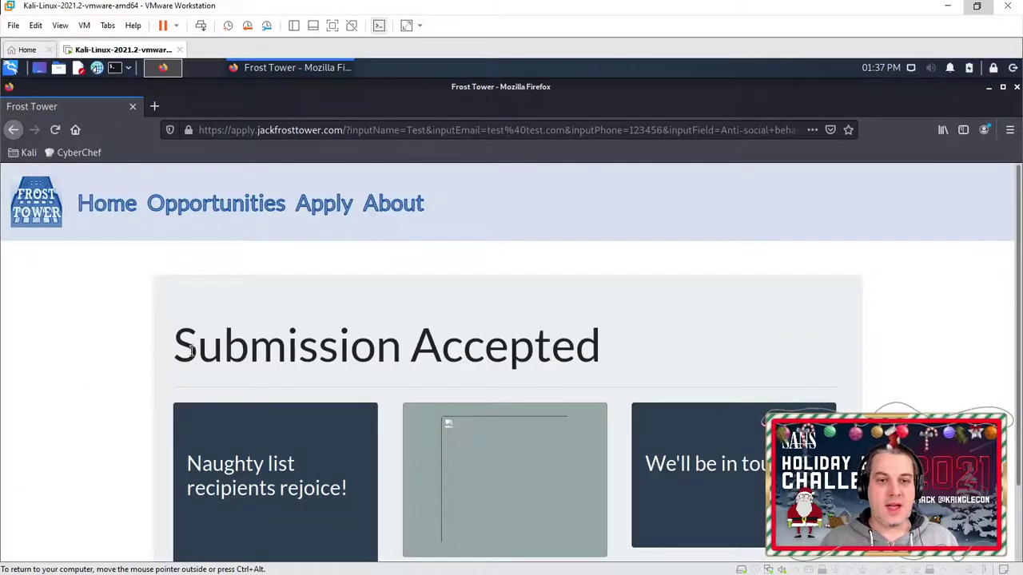
Step: Highlight the 'Submission Accepted' heading and scroll down so the three result cards show fully
left_click_drag(178, 348, 644, 360)
scroll(629, 357, "down", 2)
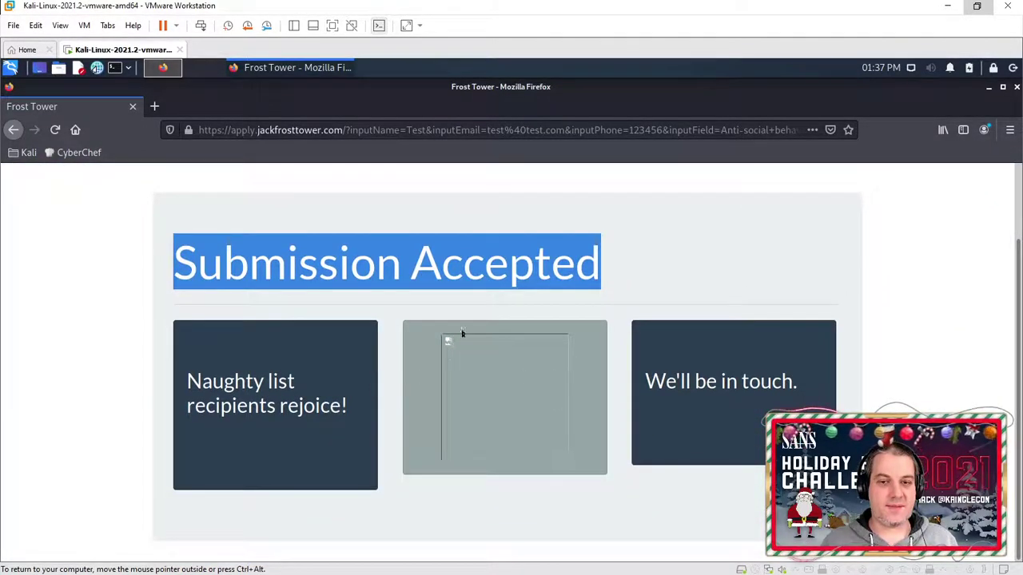
key("ctrl+alt")
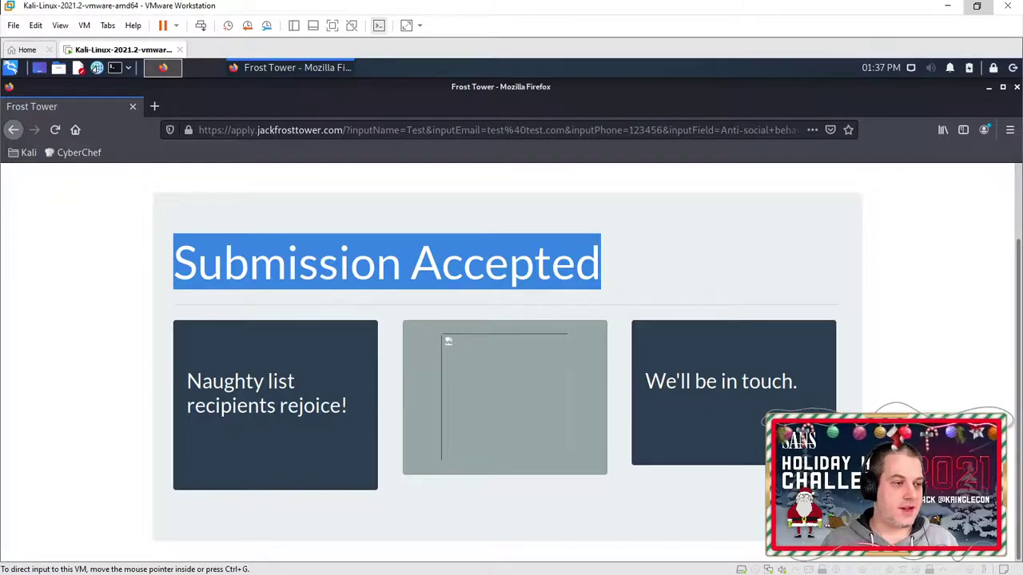
Step: Hand input back to the virtual machine, click on the page, then release input to the host
key("ctrl+g")
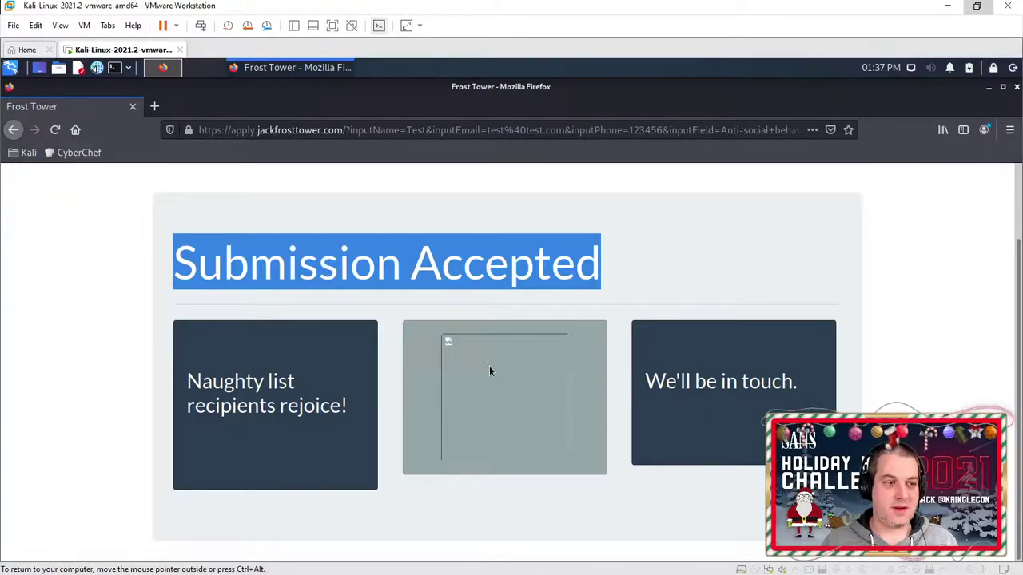
left_click(492, 377)
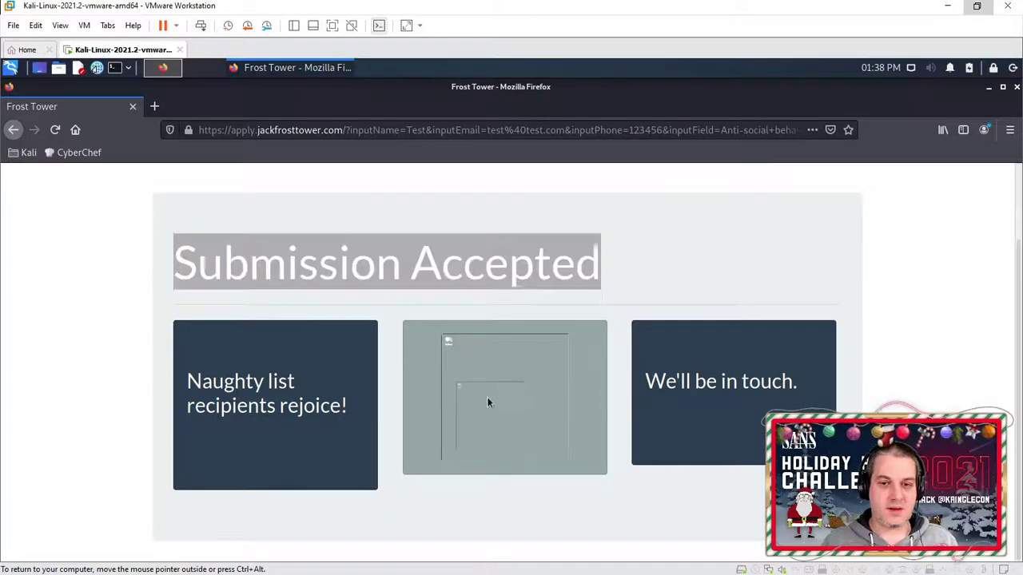
key("ctrl+alt")
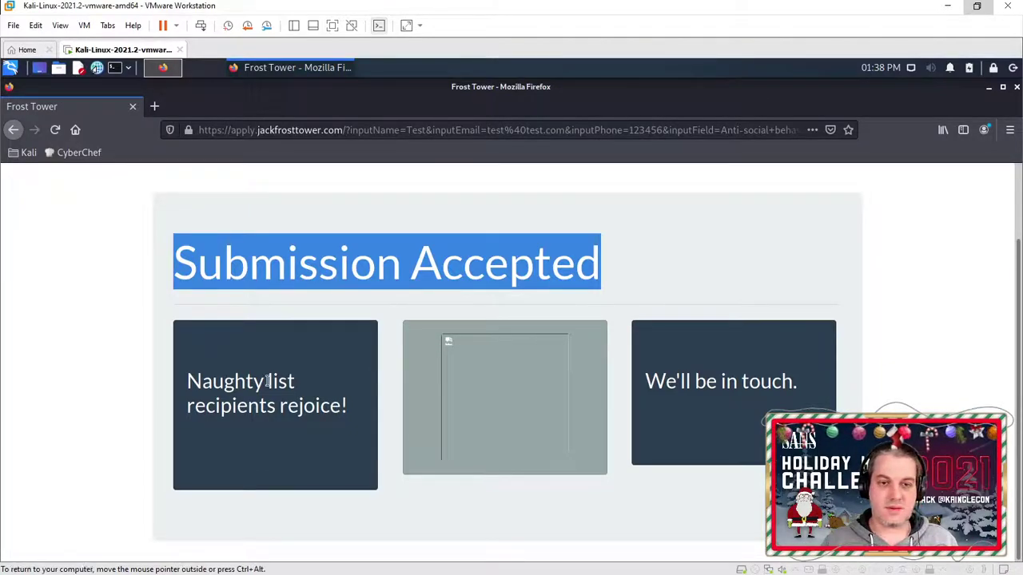
right_click(493, 368)
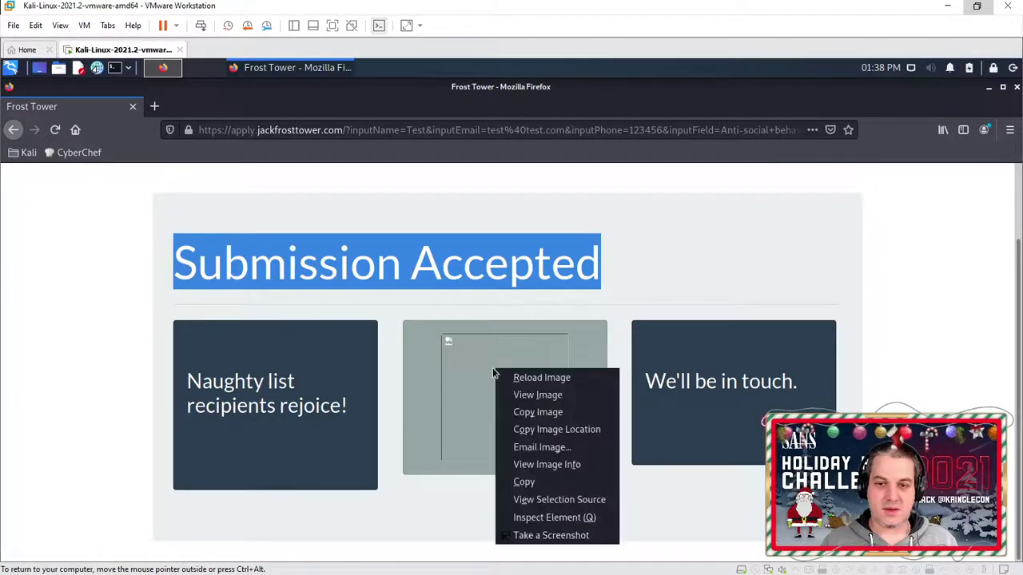
left_click(547, 501)
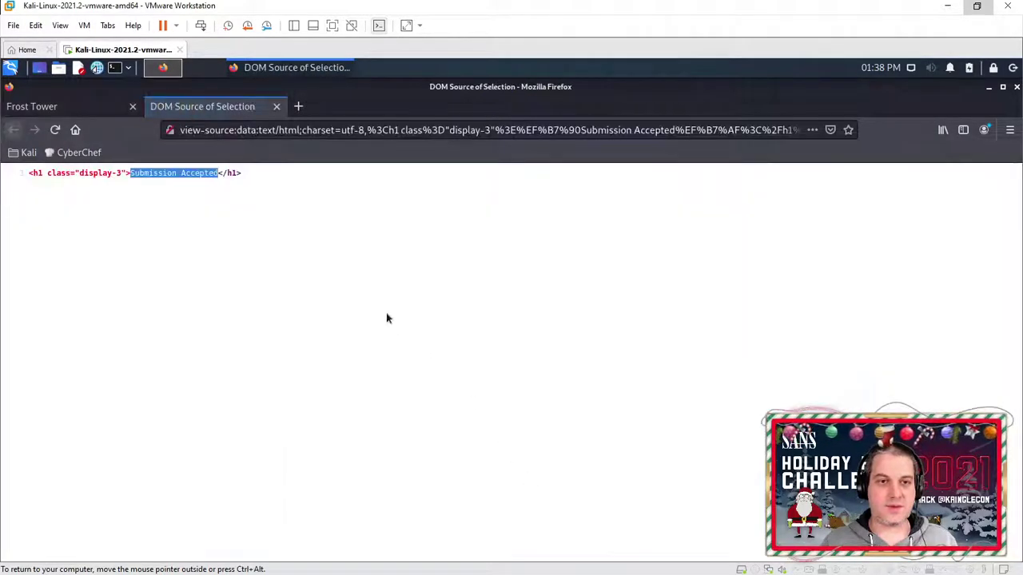
left_click(188, 205)
middle_click(203, 109)
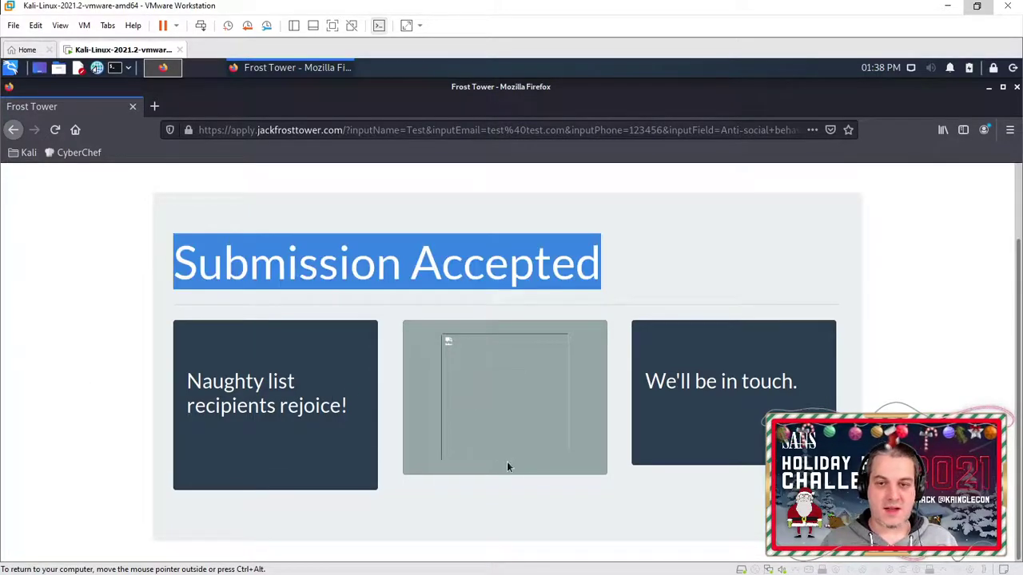
Step: Inspect the broken image's markup and check that its src attribute is images/Test.jpg, leaving it unchanged
right_click(471, 394)
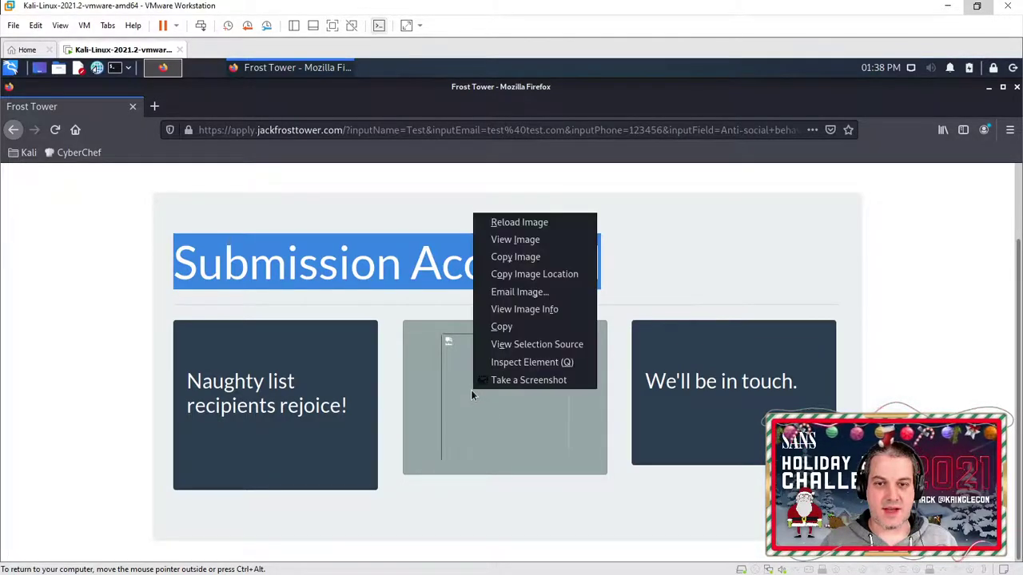
left_click(494, 363)
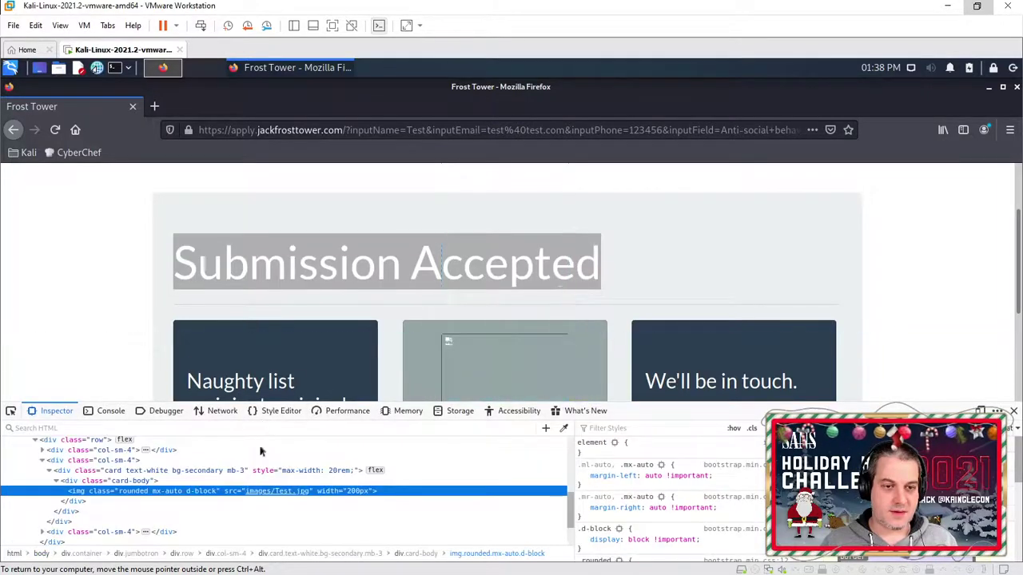
mouse_move(293, 496)
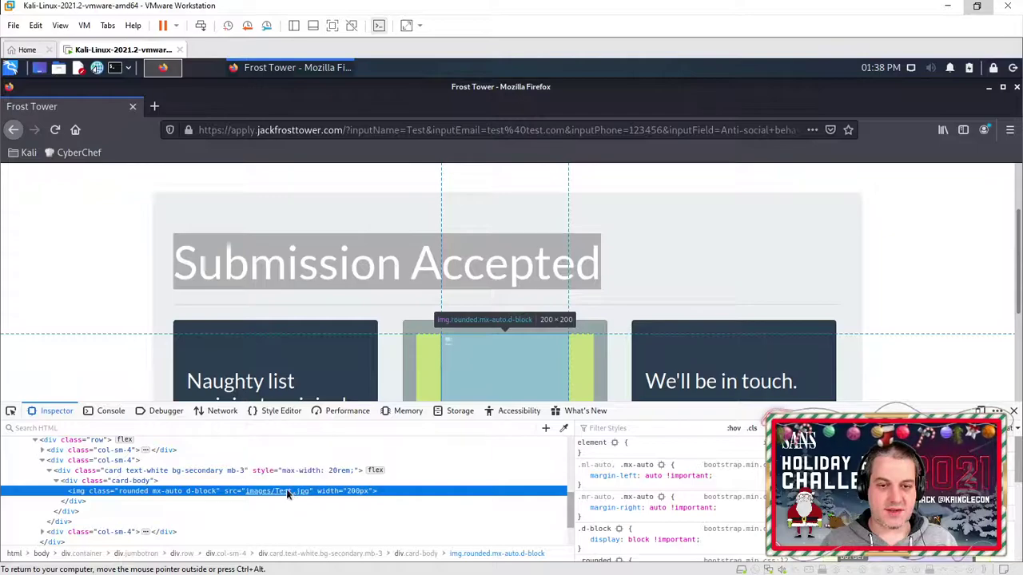
double_click(286, 489)
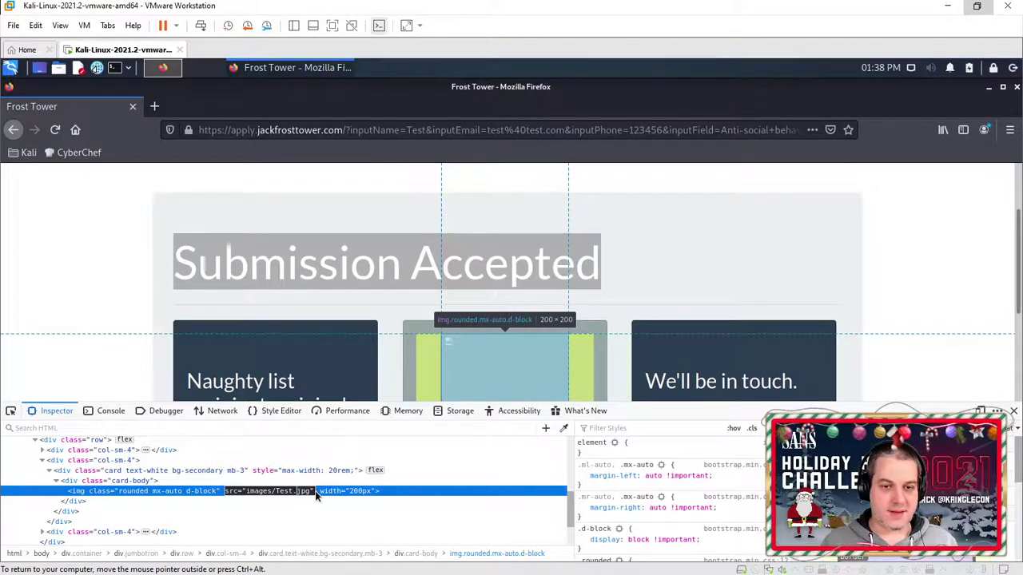
key("Return")
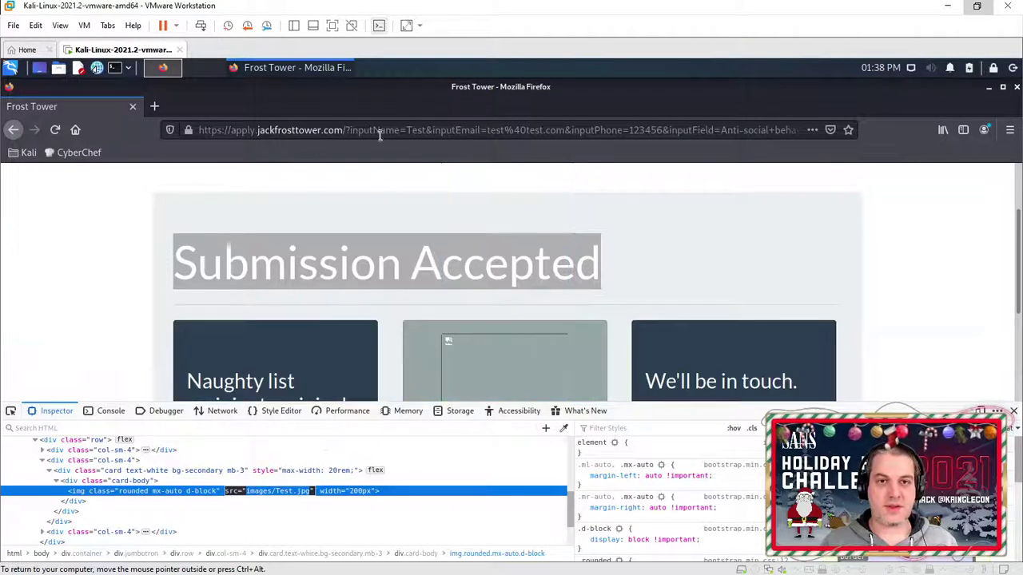
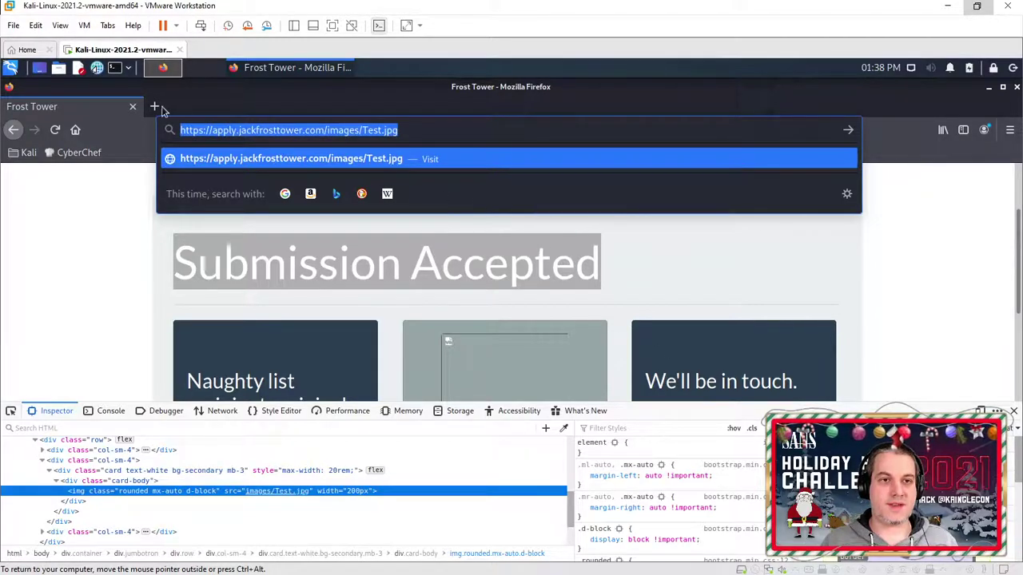
Step: Load the Test.jpg address in a new tab and inspect the broken image's element
left_click(155, 106)
type("https://apply.jackfrosttower.com/images/Test.jpg")
key("Return")
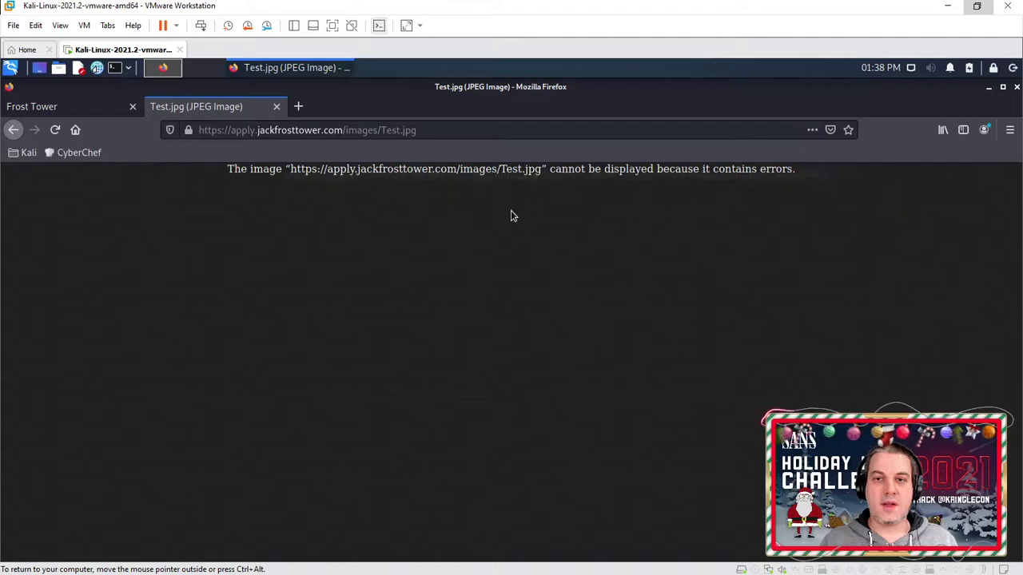
right_click(494, 235)
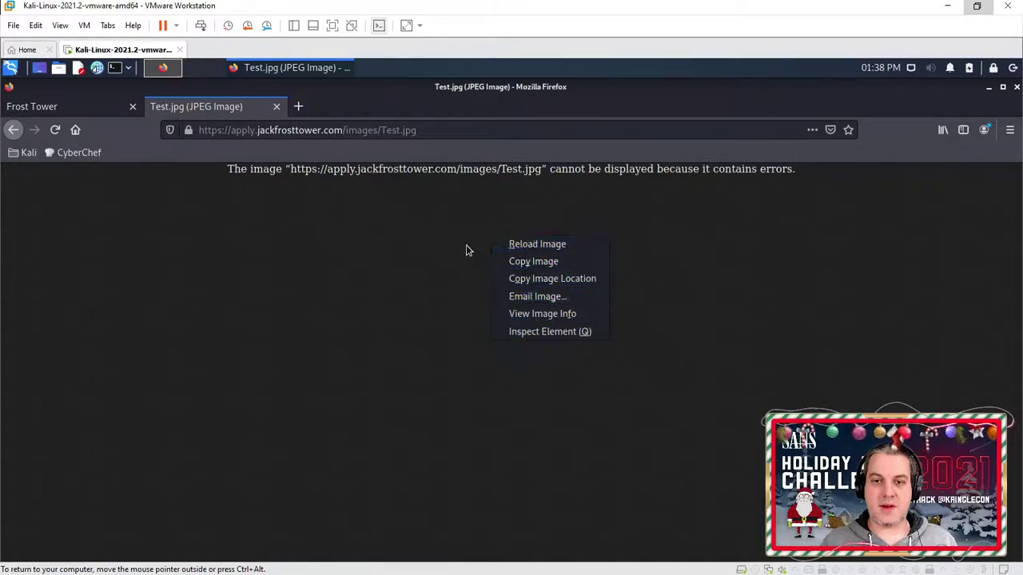
left_click(509, 334)
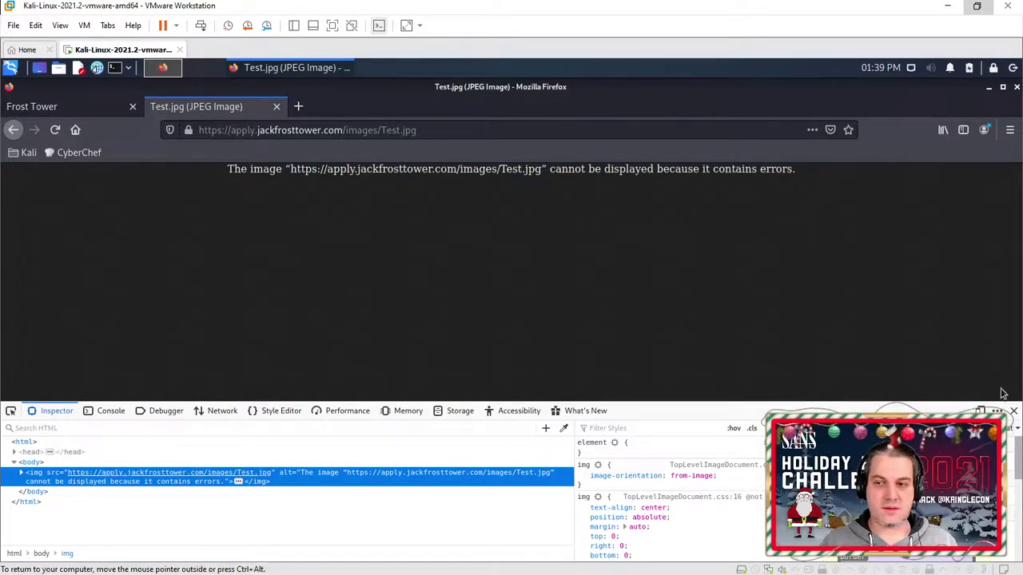
Step: Close the developer tools and go back to the Frost Tower submission tab
left_click(1013, 412)
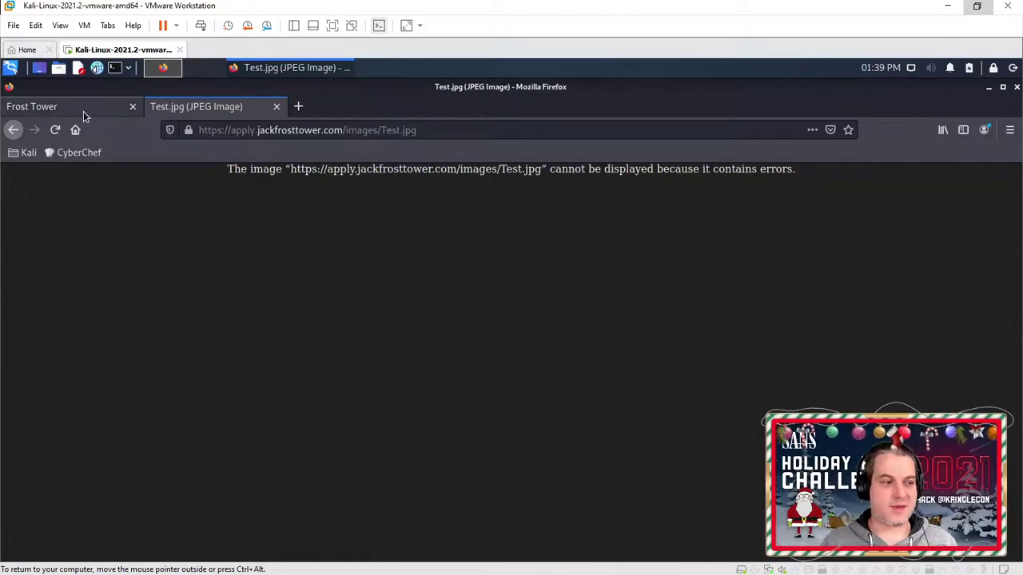
left_click(235, 137)
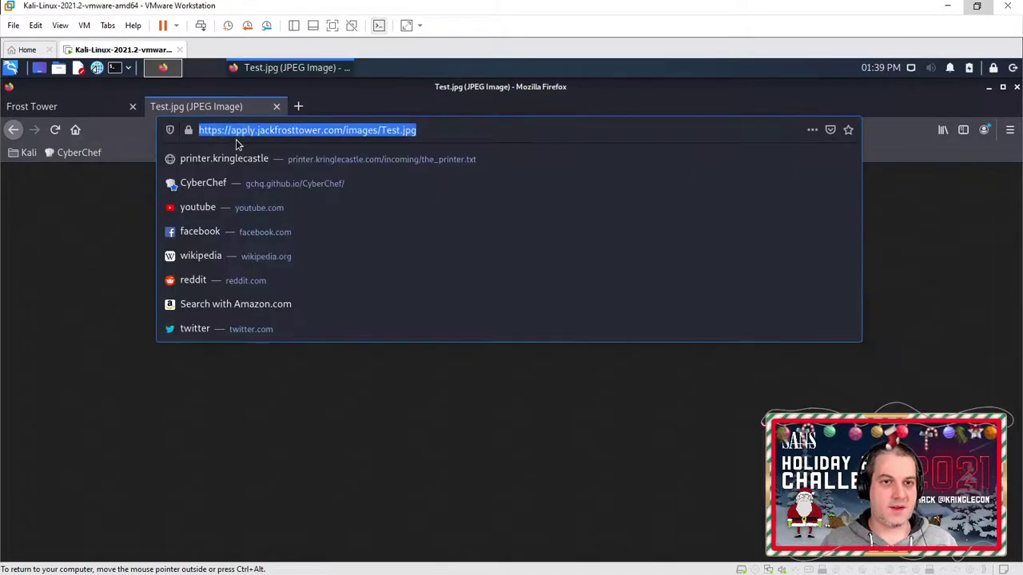
left_click(37, 107)
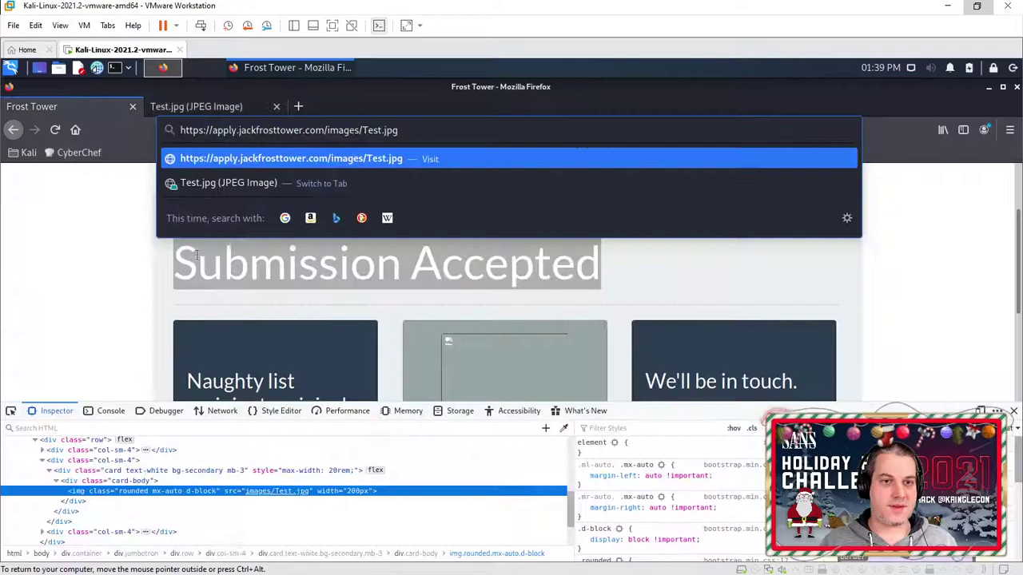
Step: View the submission page's source and scroll down to the images/Test.jpg img tag
right_click(136, 255)
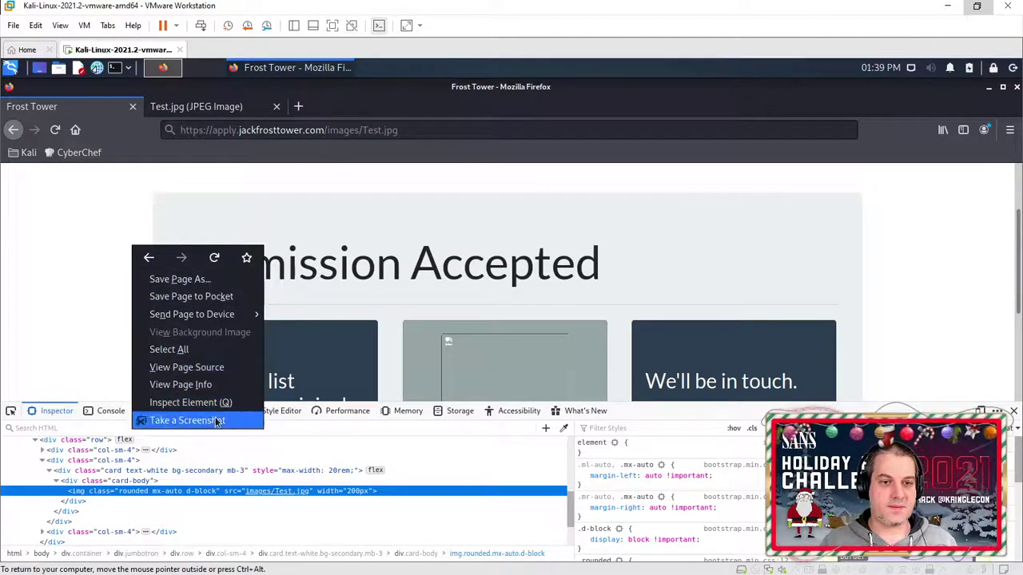
left_click(206, 367)
left_click_drag(236, 130, 179, 131)
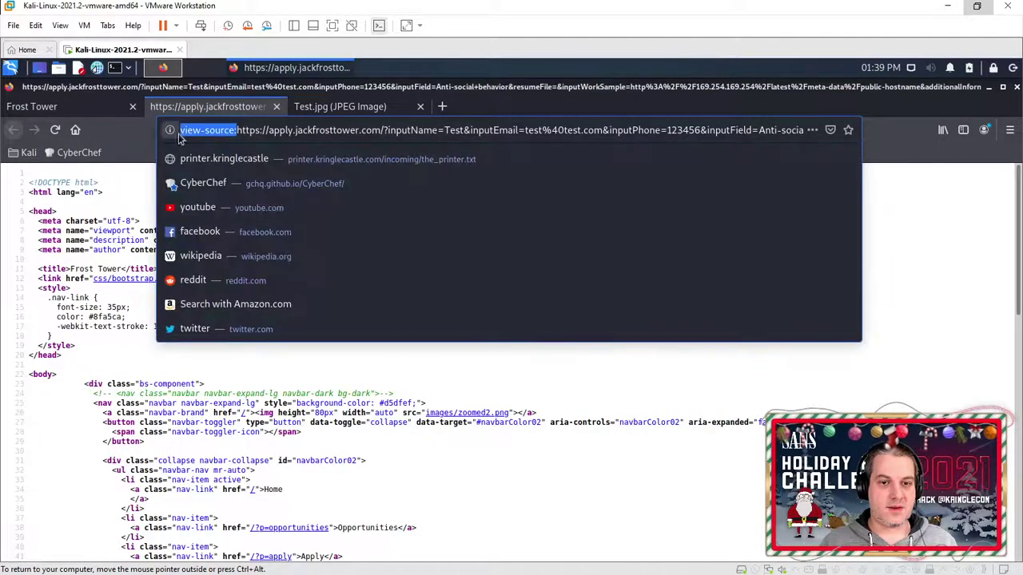
left_click(131, 310)
scroll(136, 328, "down", 10)
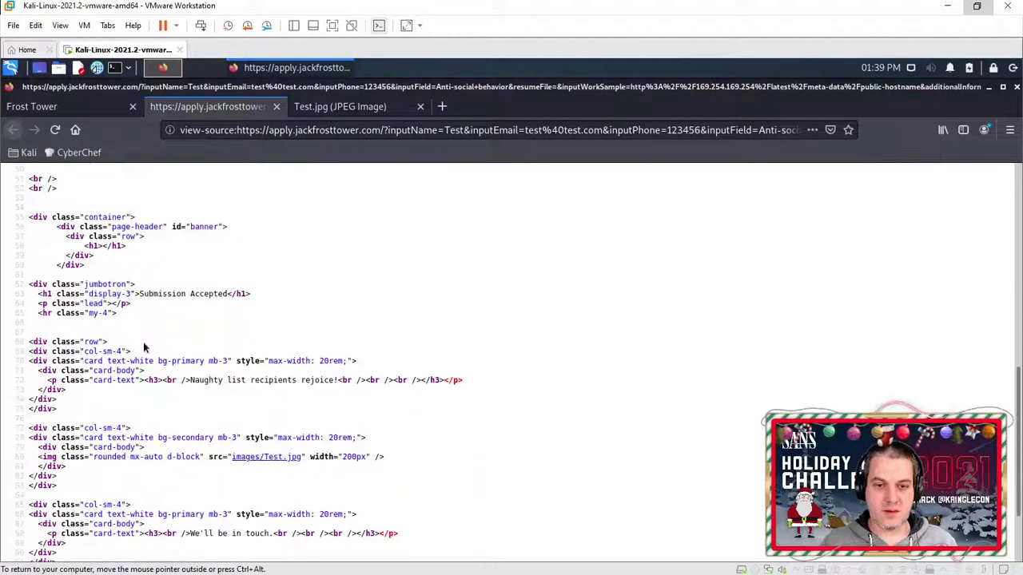
scroll(145, 347, "down", 2)
Step: Save the images/Test.jpg link target into the kali folder under its default name 4Lc647xY
right_click(267, 357)
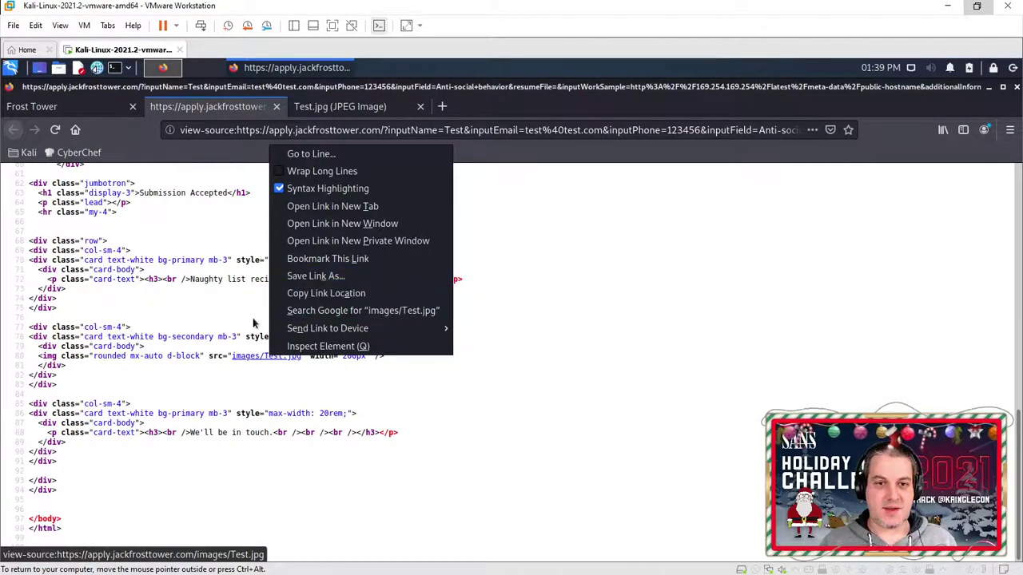
left_click(253, 323)
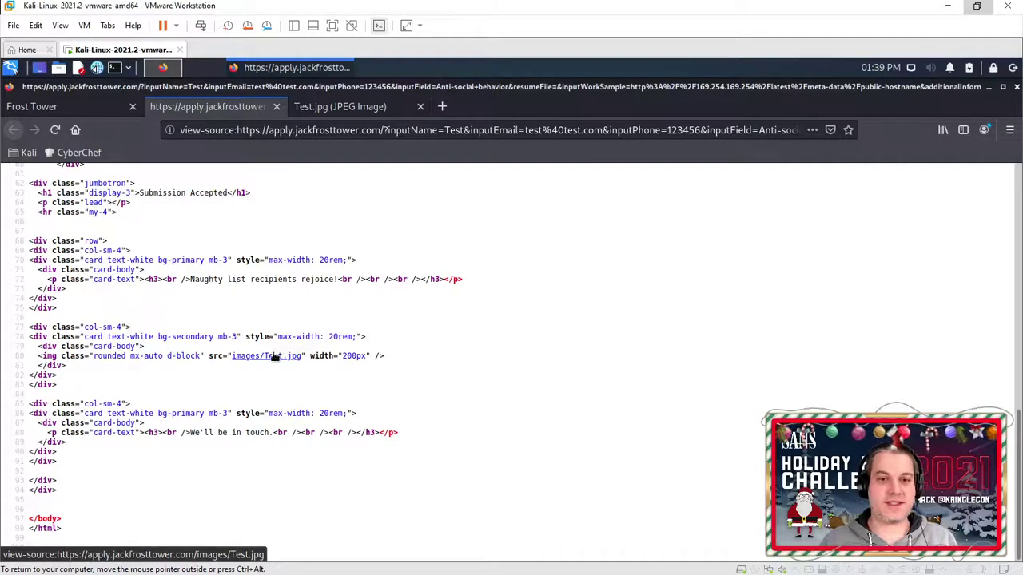
right_click(273, 357)
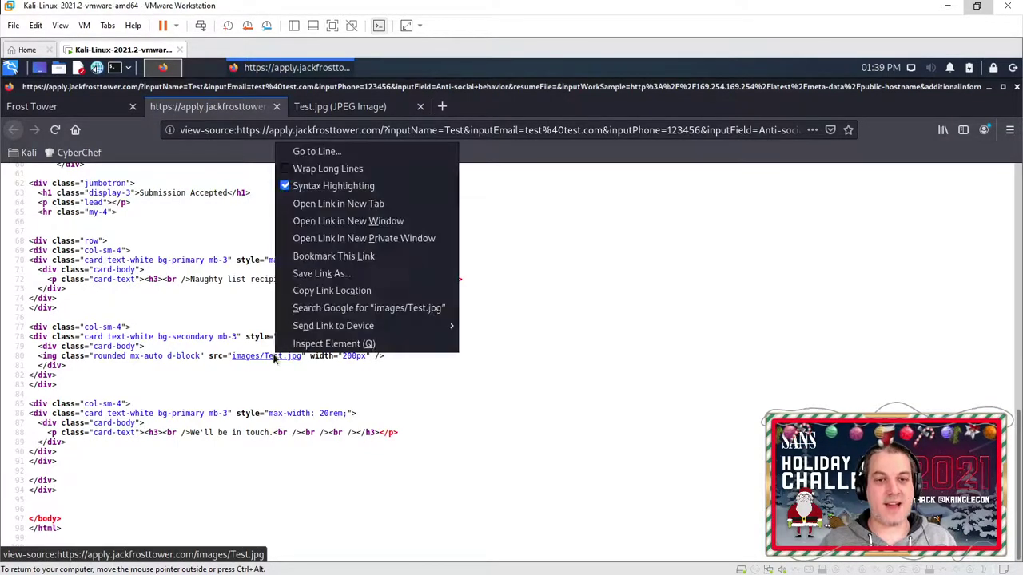
left_click(314, 274)
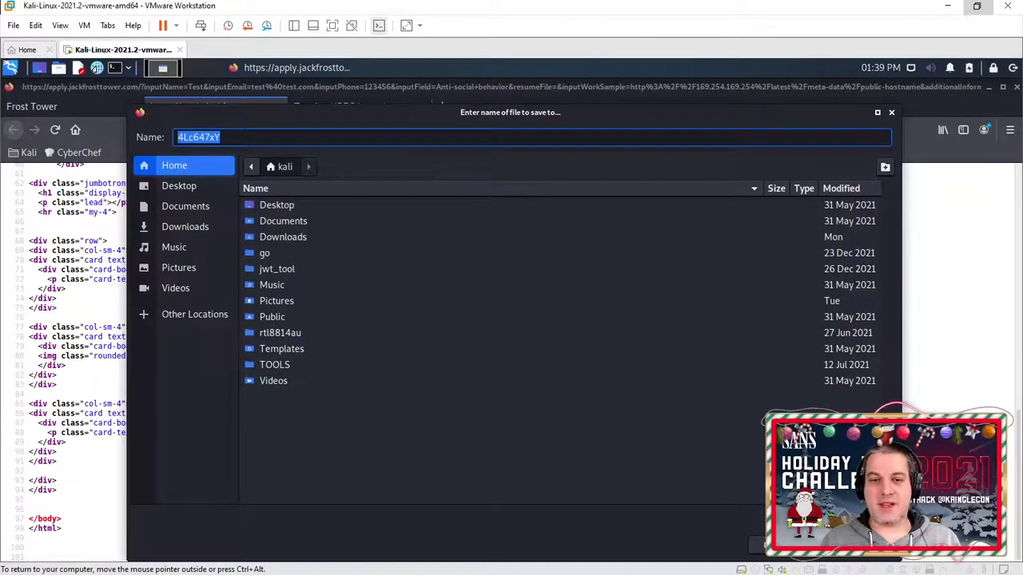
key("Return")
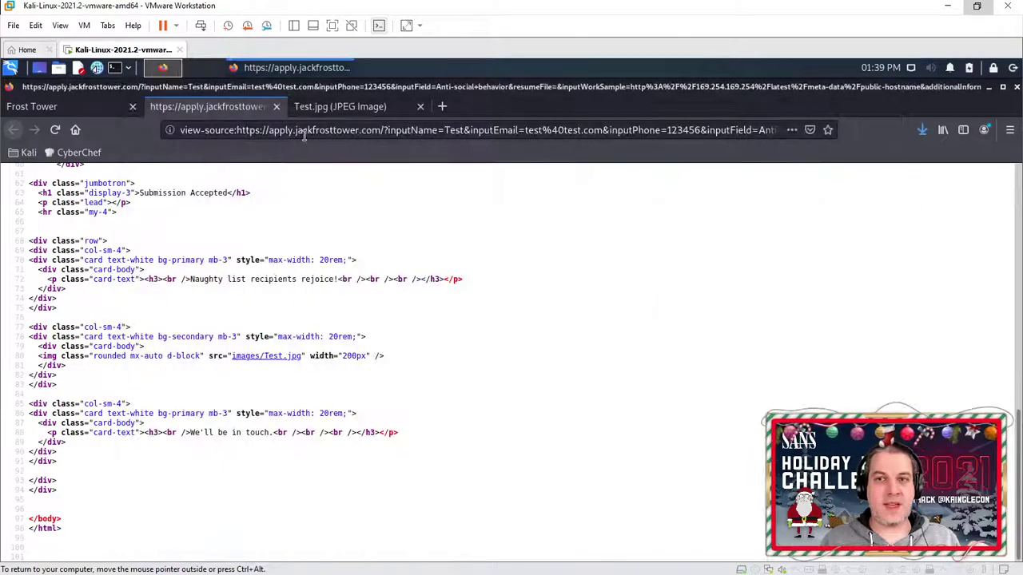
left_click(60, 69)
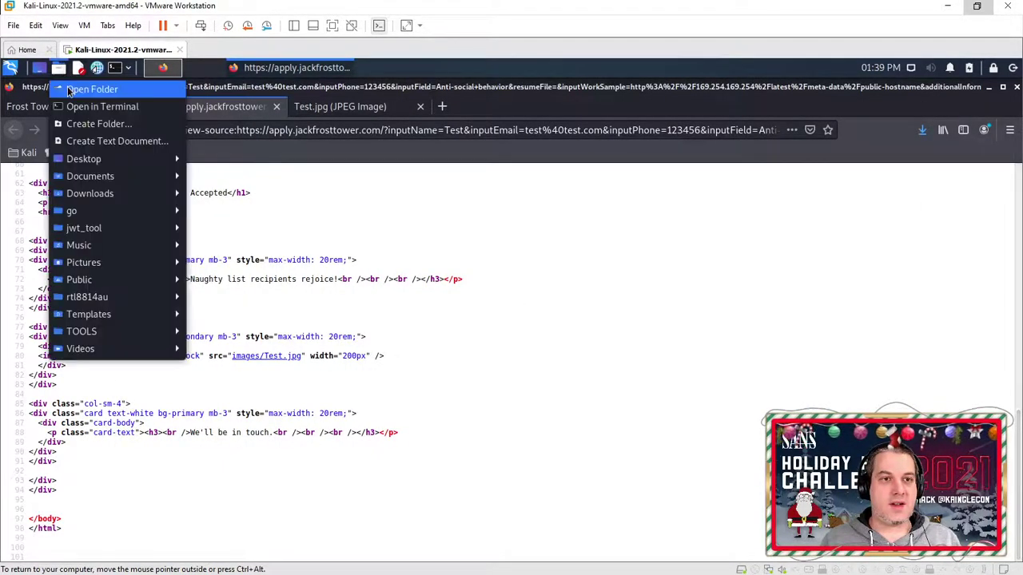
left_click(84, 93)
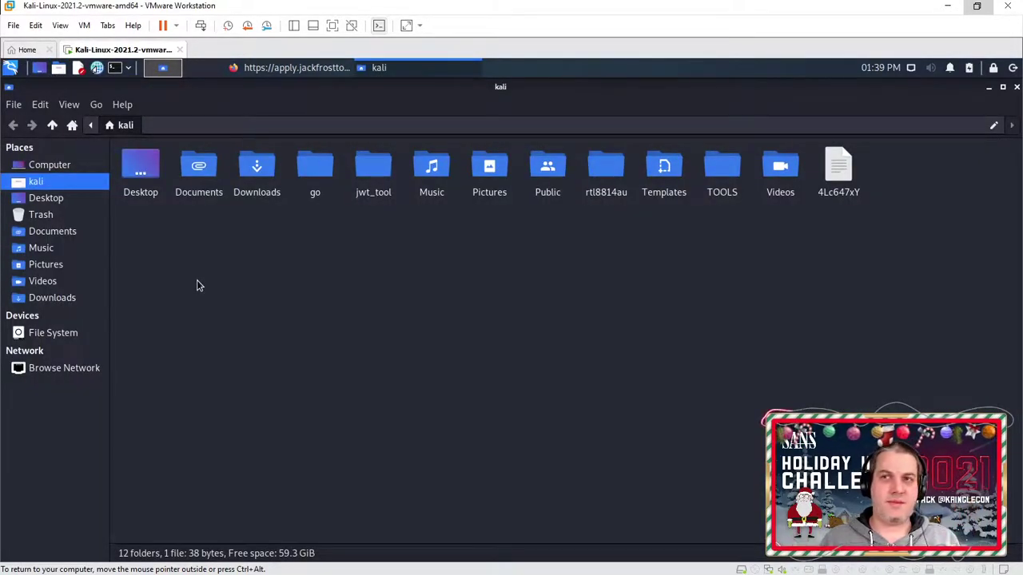
left_click(300, 68)
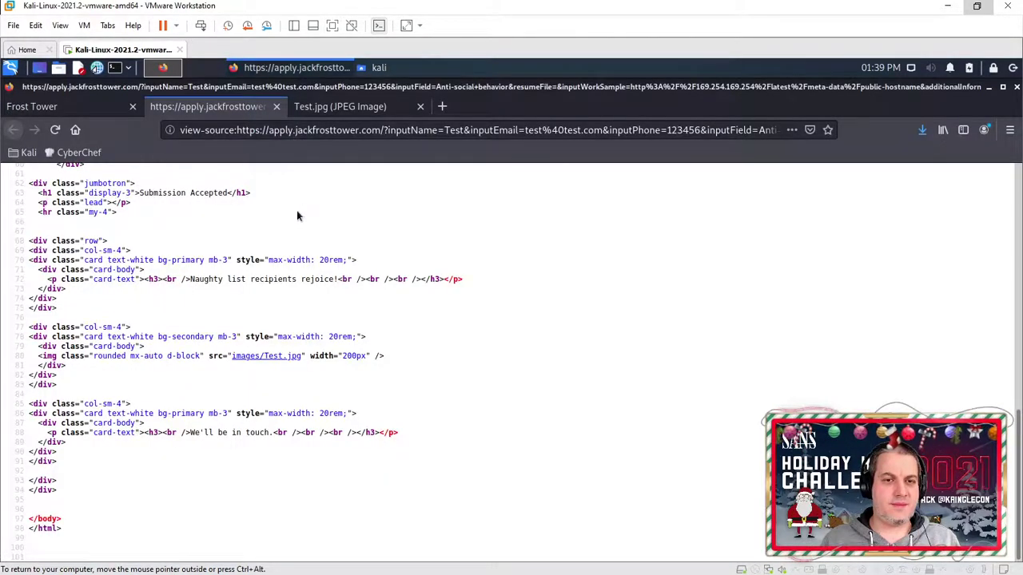
left_click(57, 112)
scroll(243, 294, "down", 2)
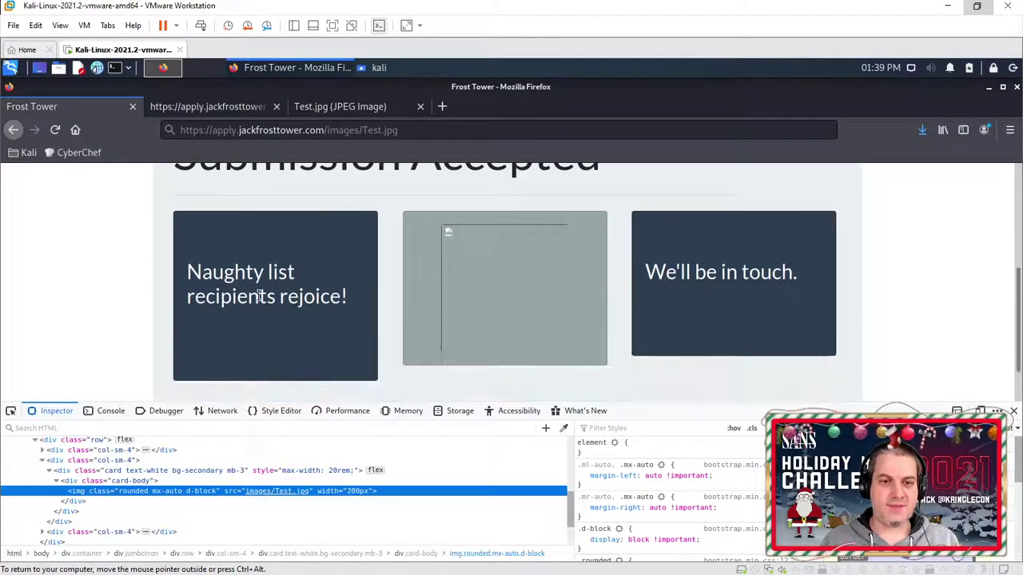
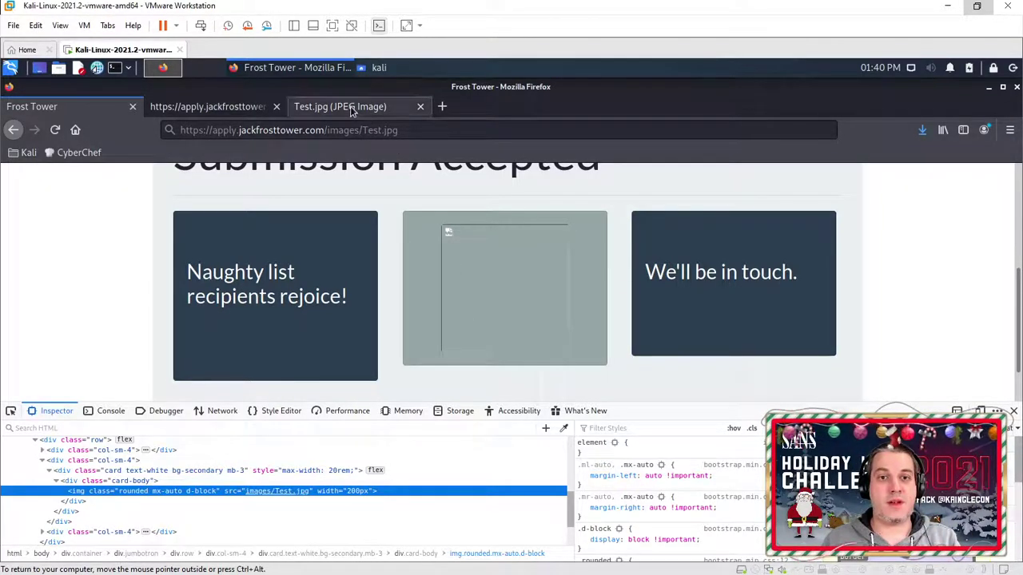
Step: Bring the kali home folder forward and bring up the actions for downloaded file 4Lc647xY
left_click(373, 68)
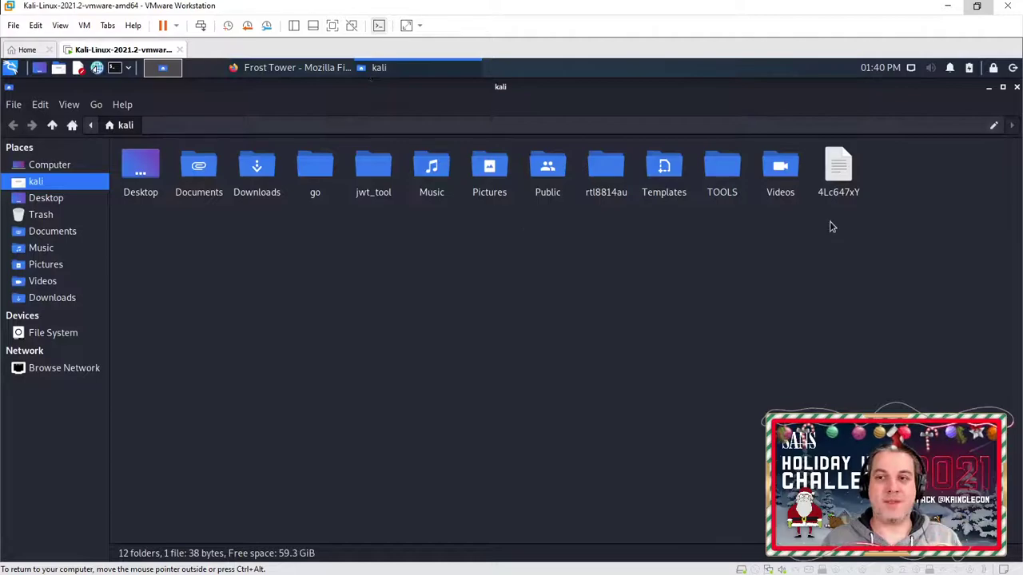
left_click(836, 172)
right_click(833, 169)
Step: Open 4Lc647xY in Mousepad and select the hostname ec2-192-0-2-54.compute-1.amazonaws.com
left_click(879, 176)
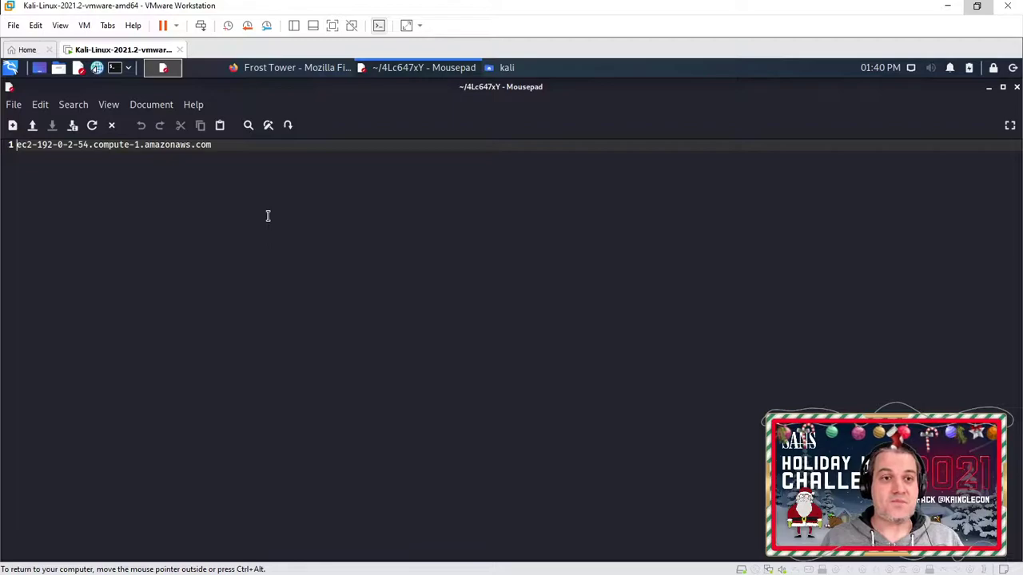
left_click_drag(212, 144, 11, 183)
left_click(55, 210)
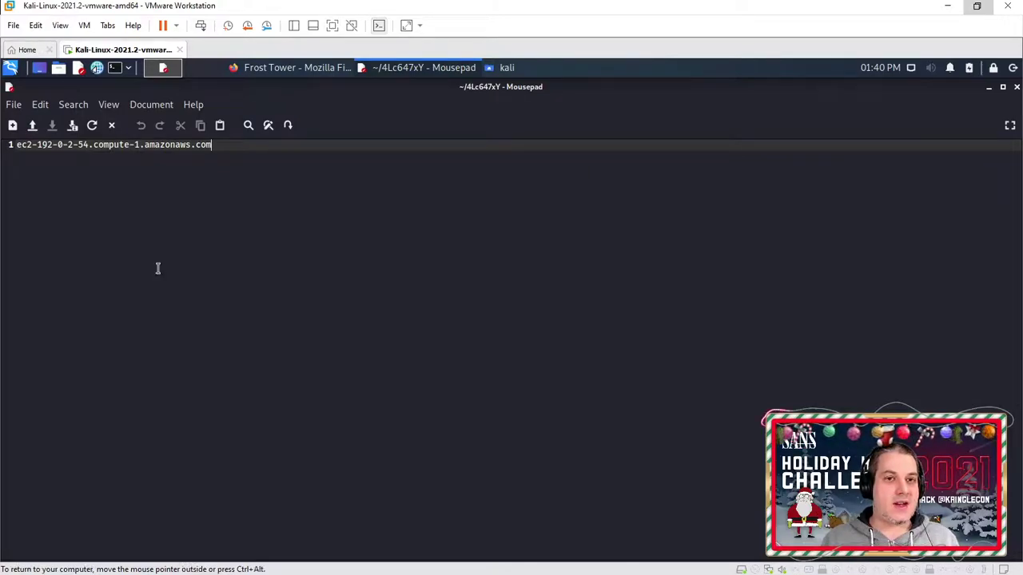
Step: Return to the Frost Tower page in Firefox, close DevTools, and go to the application form
left_click(252, 71)
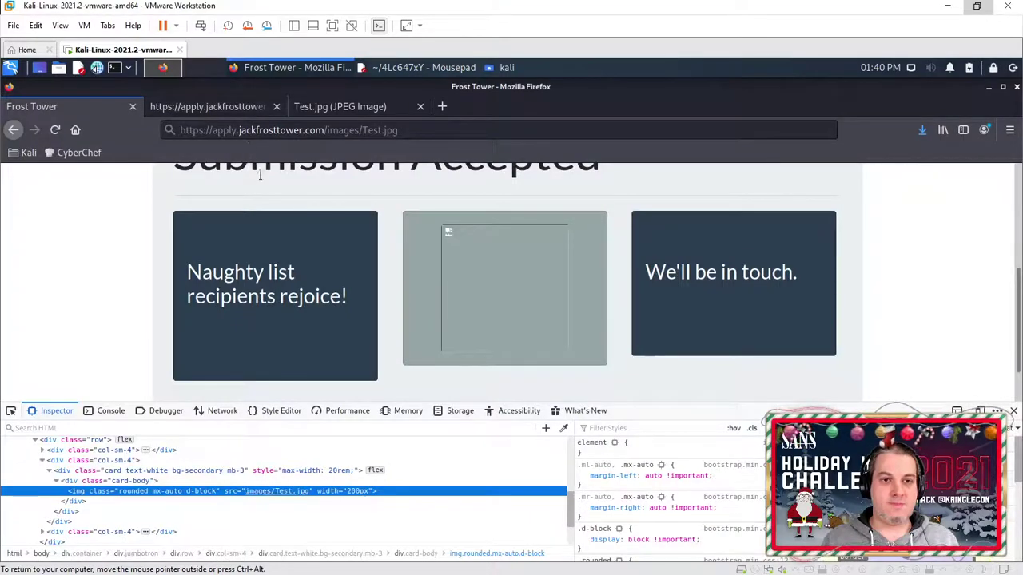
scroll(516, 327, "down", 1)
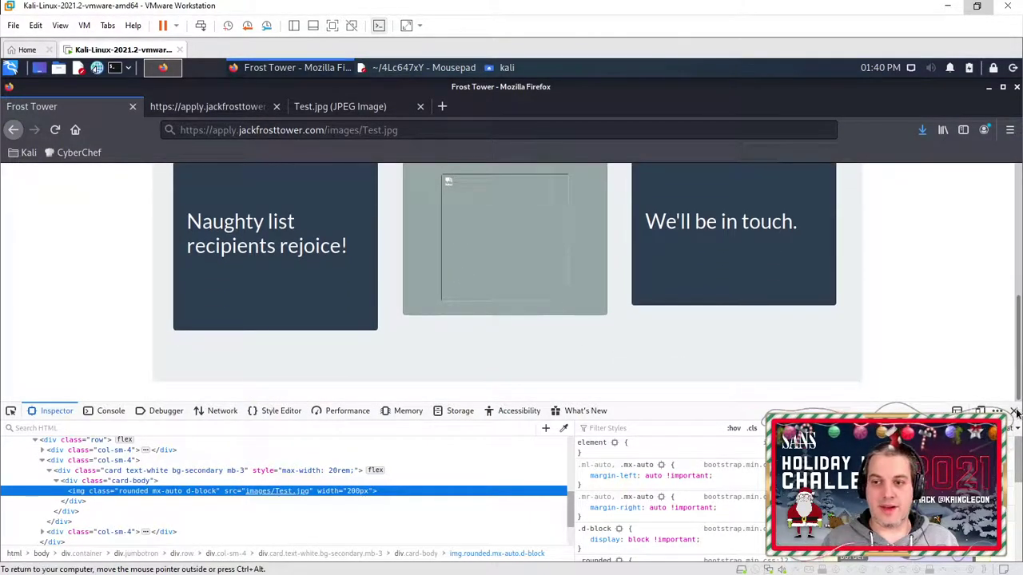
key("F12")
scroll(716, 352, "up", 3)
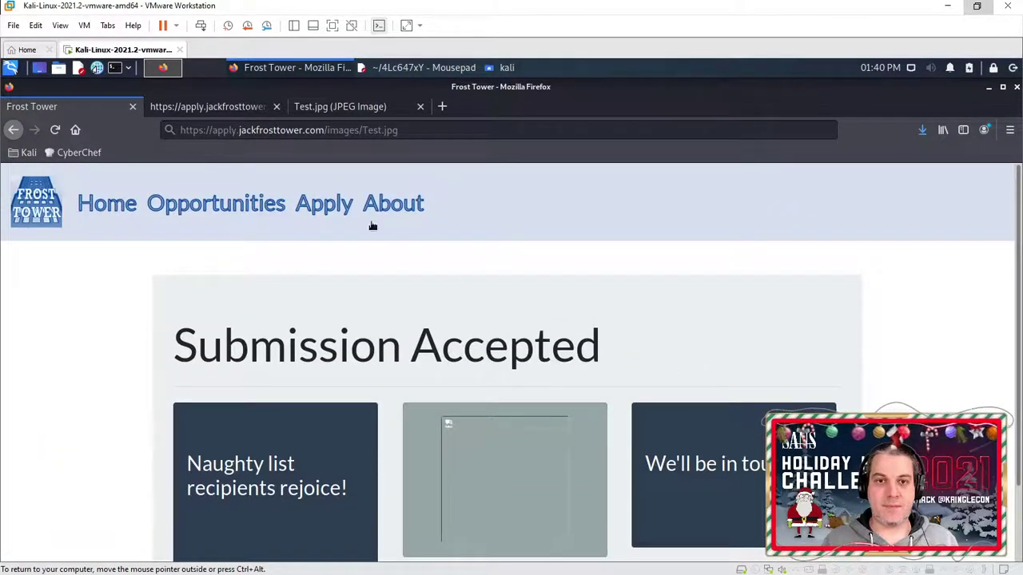
left_click(328, 209)
scroll(448, 319, "down", 5)
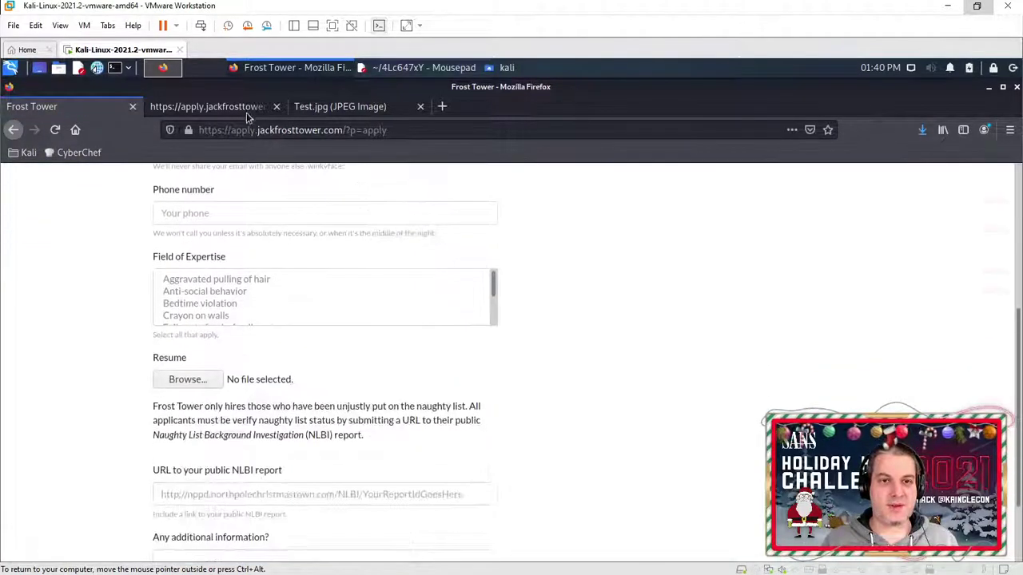
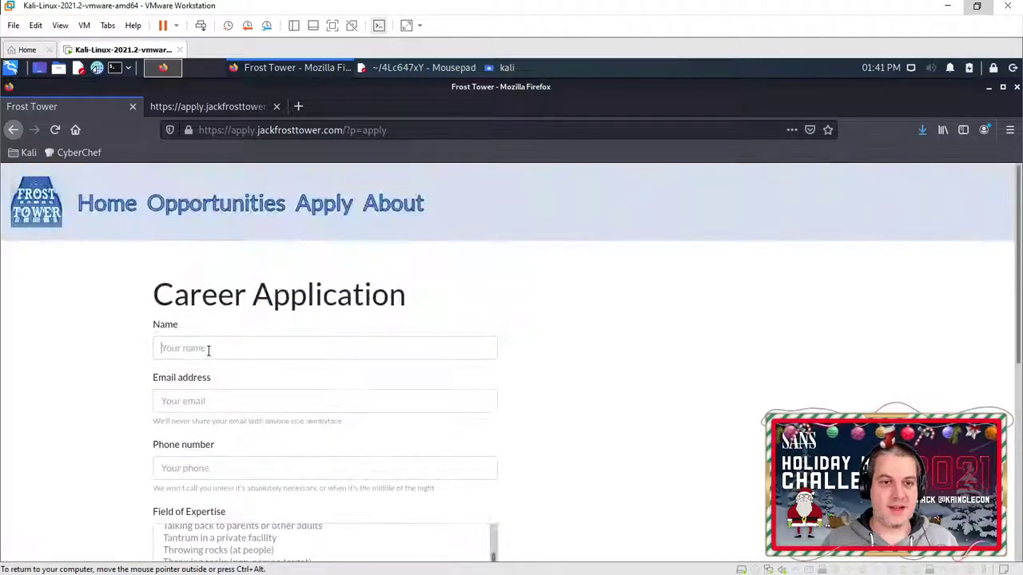
Step: Fill the name, e-mail and phone fields with the saved autofill test values
left_click(197, 369)
left_click(185, 402)
left_click(189, 421)
left_click(192, 470)
left_click(186, 487)
Step: Choose 'Throwing rocks (non-person target)' as expertise and begin the NLBI report URL field
scroll(192, 448, "down", 5)
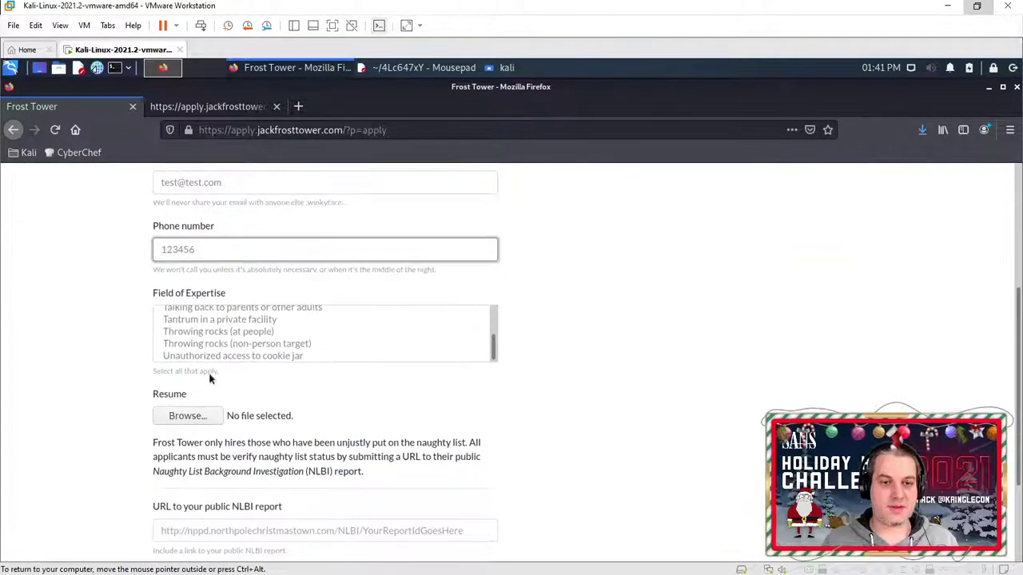
left_click(223, 343)
scroll(228, 424, "down", 3)
left_click(203, 403)
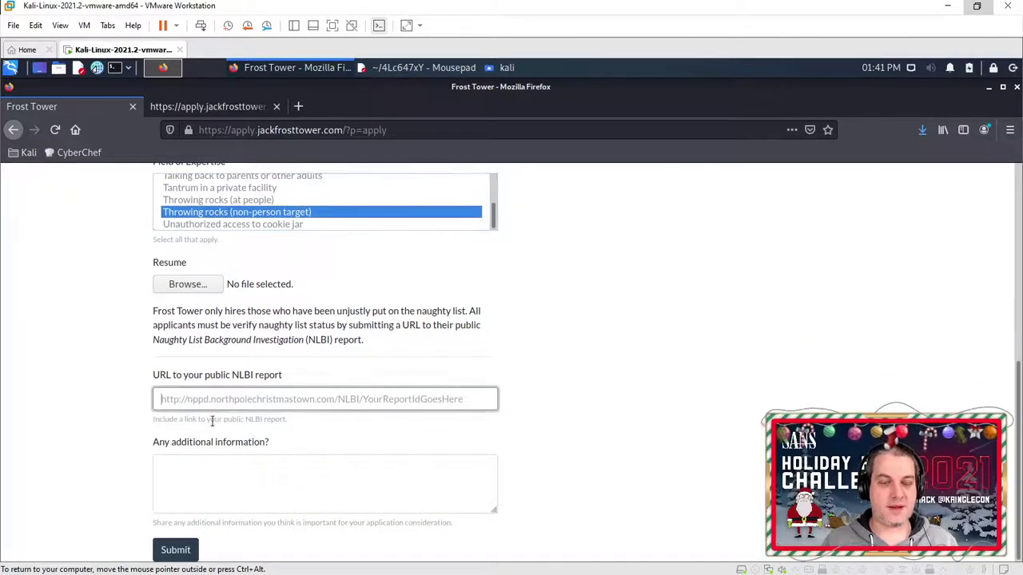
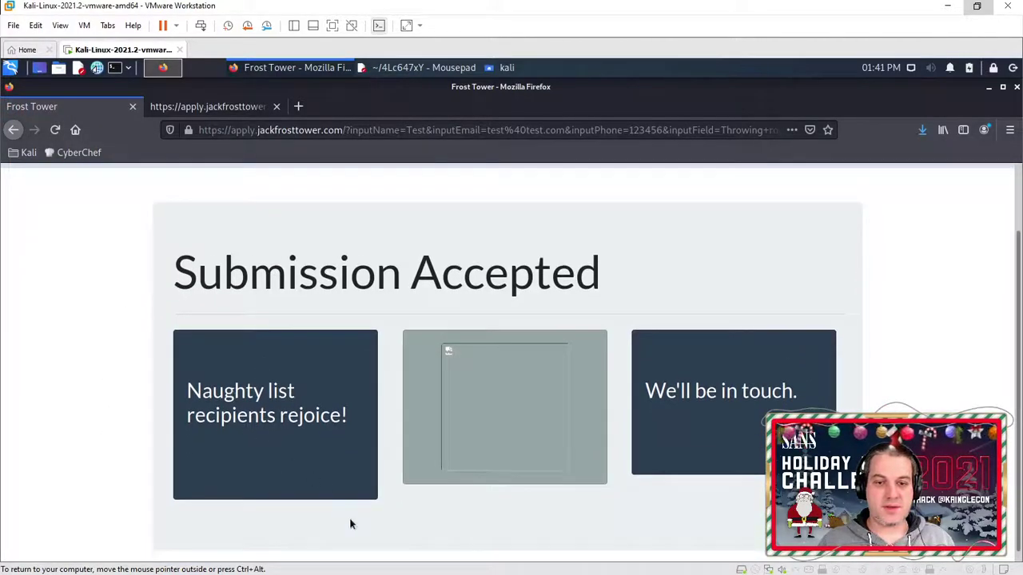
Step: From the page source, save the linked images/Test.jpg file to disk as CEWXBk01
right_click(352, 518)
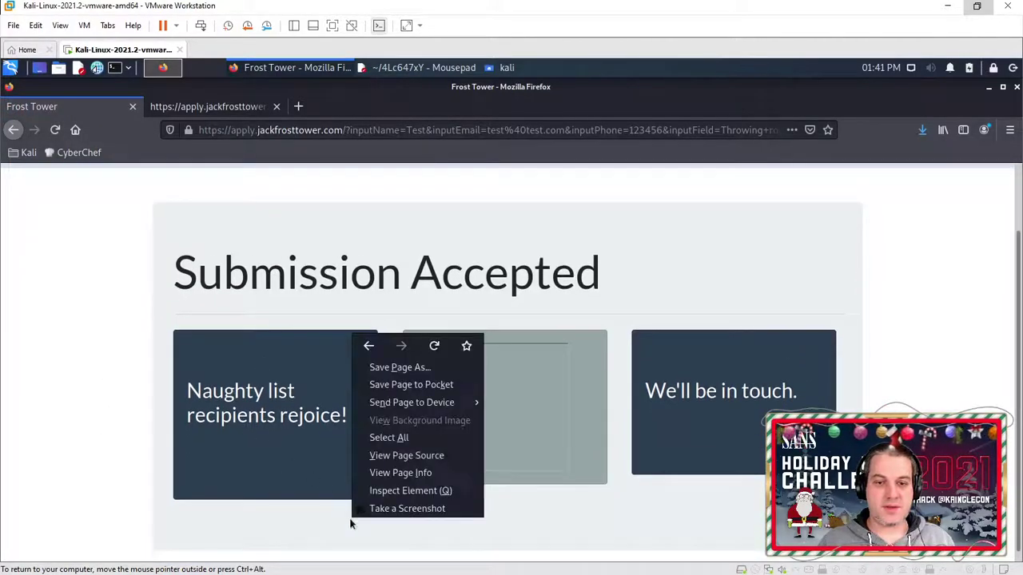
left_click(421, 457)
scroll(303, 260, "down", 10)
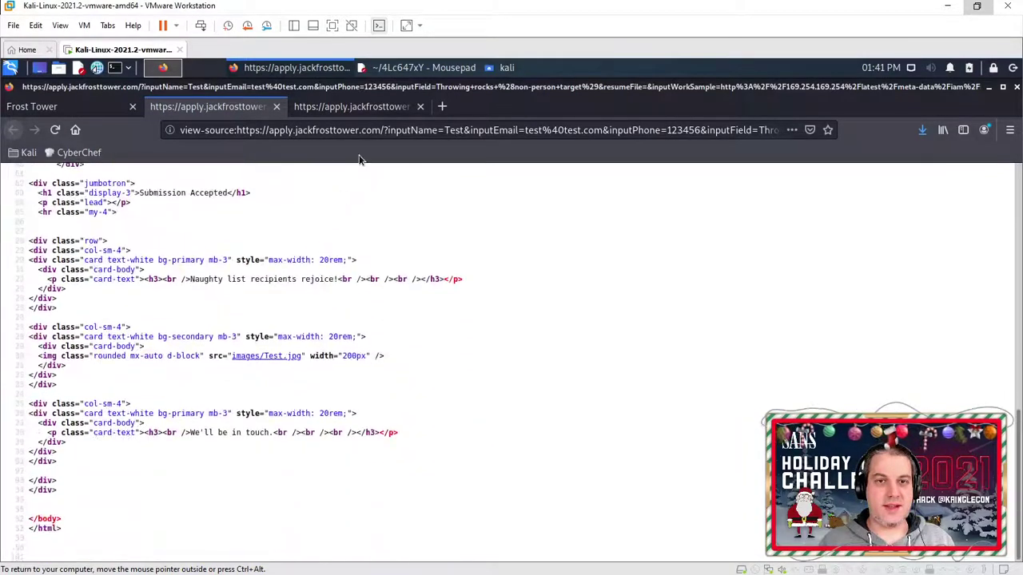
right_click(281, 358)
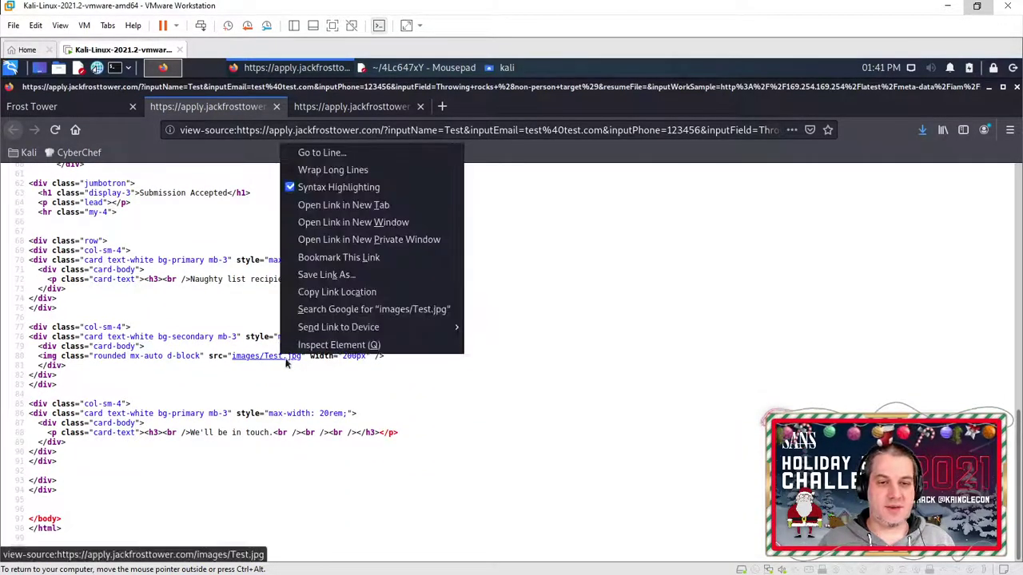
left_click(323, 276)
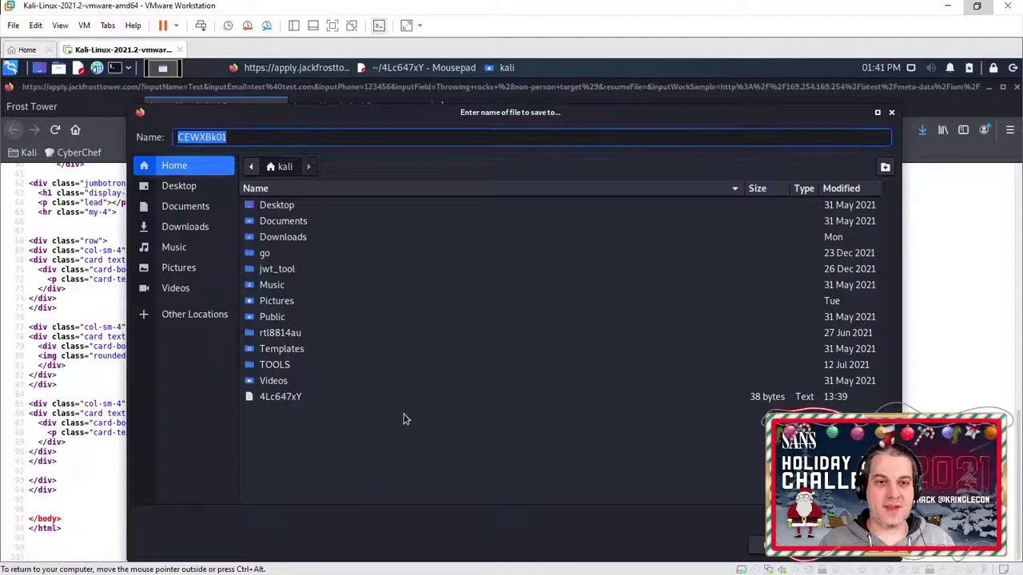
key("Return")
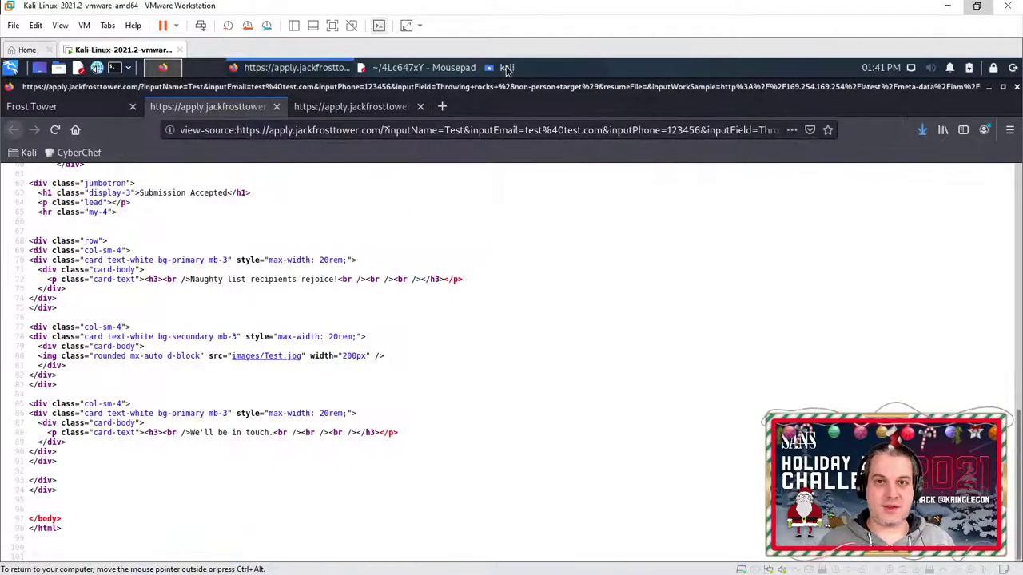
Step: Open CEWXBk01 from the home folder in Mousepad and select the jf-deploy-role text
left_click(505, 67)
right_click(897, 182)
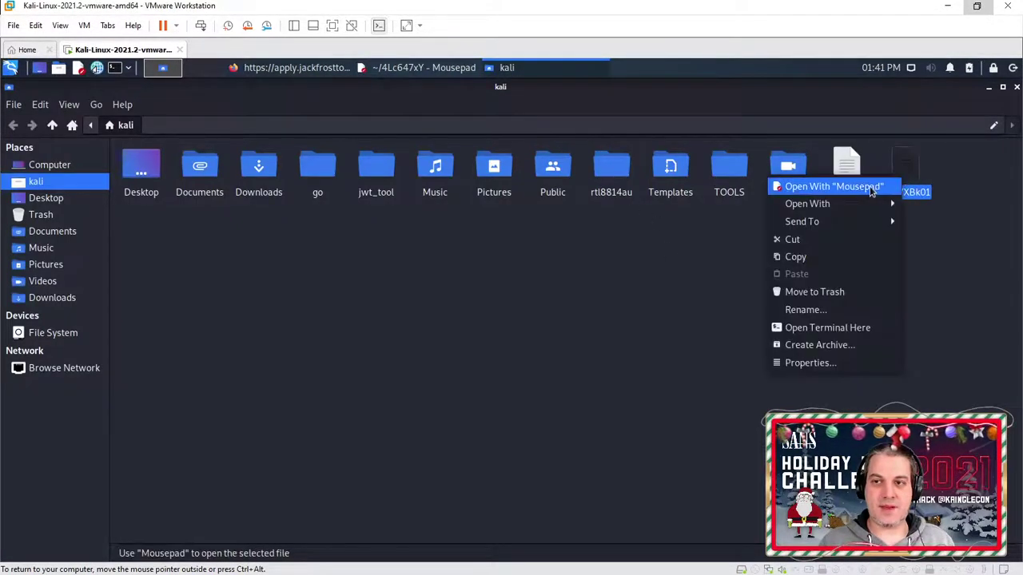
left_click(896, 186)
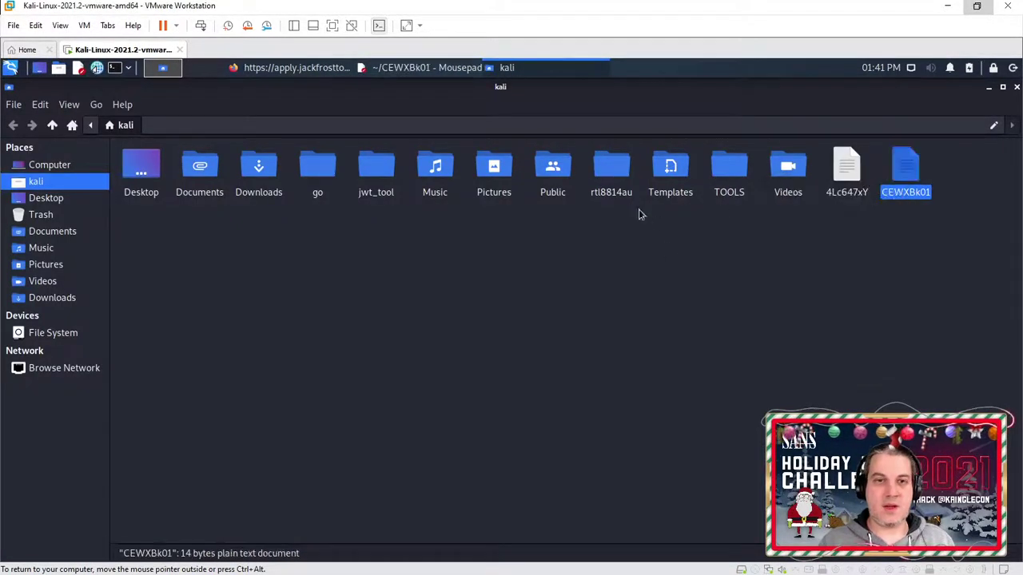
left_click(418, 72)
mouse_move(97, 176)
left_mouse_down()
mouse_move(17, 177)
mouse_move(105, 180)
left_mouse_up()
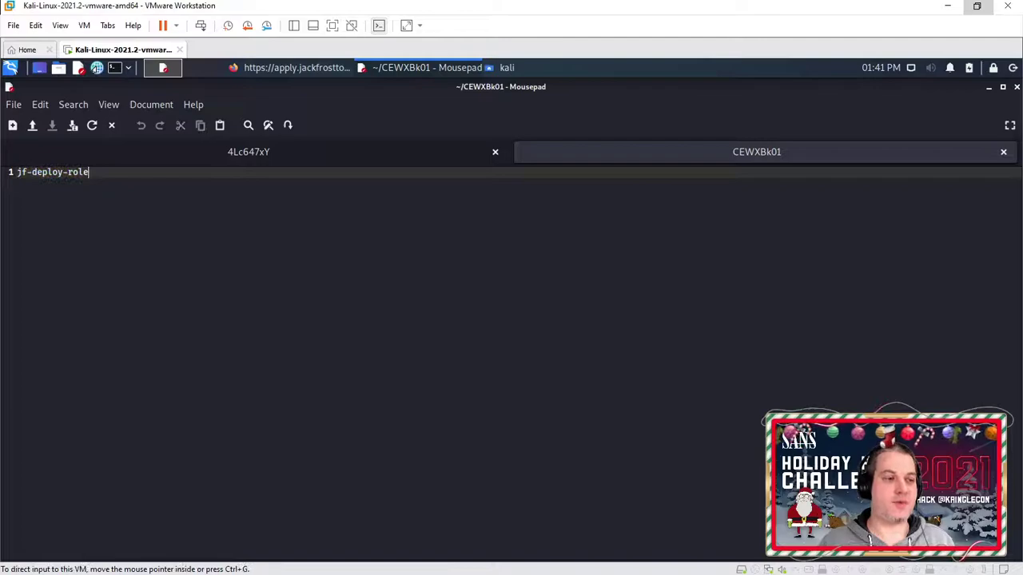
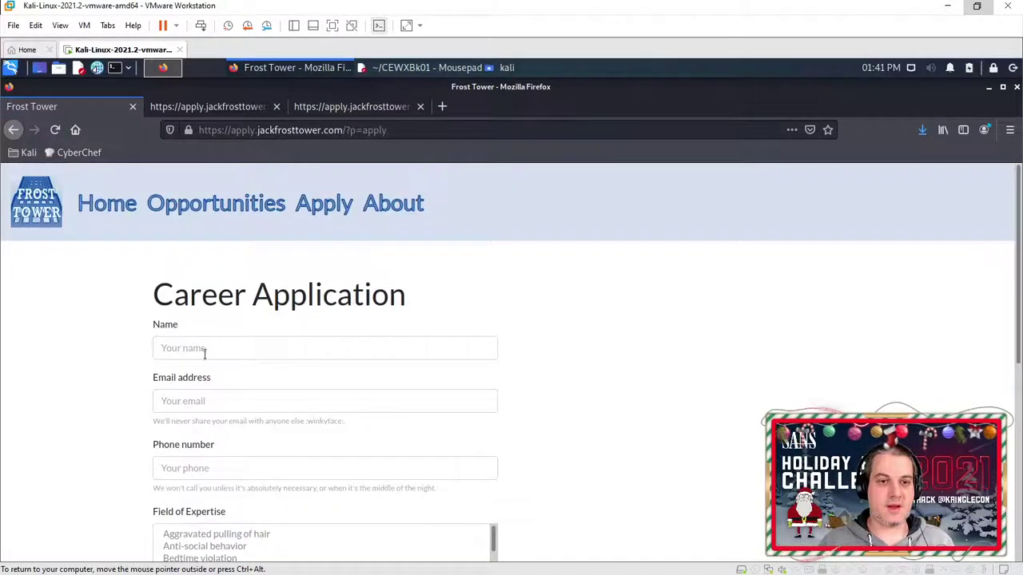
Step: Fill the Career Application's Name field with the autofill entry 'Test'
left_click(202, 350)
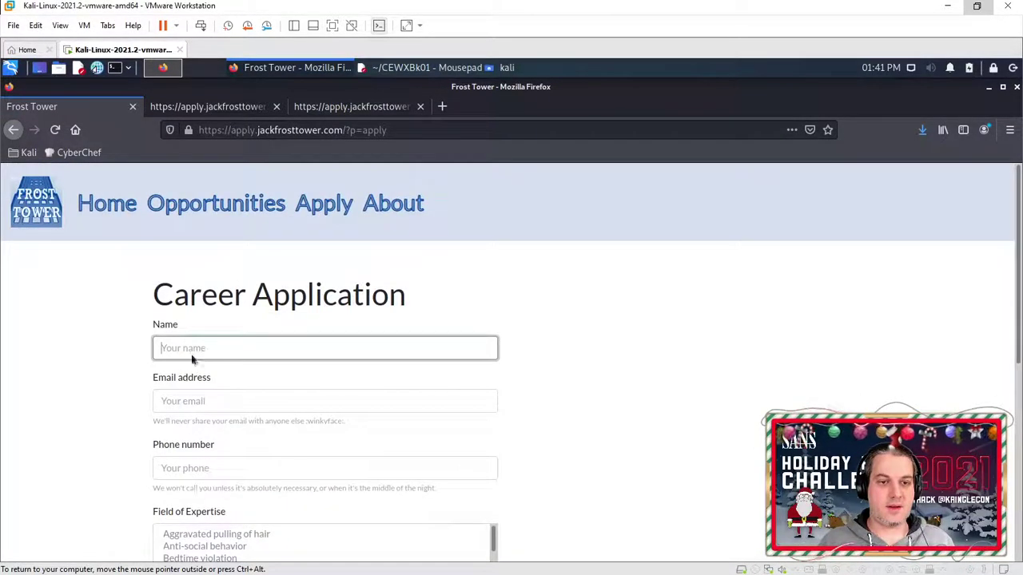
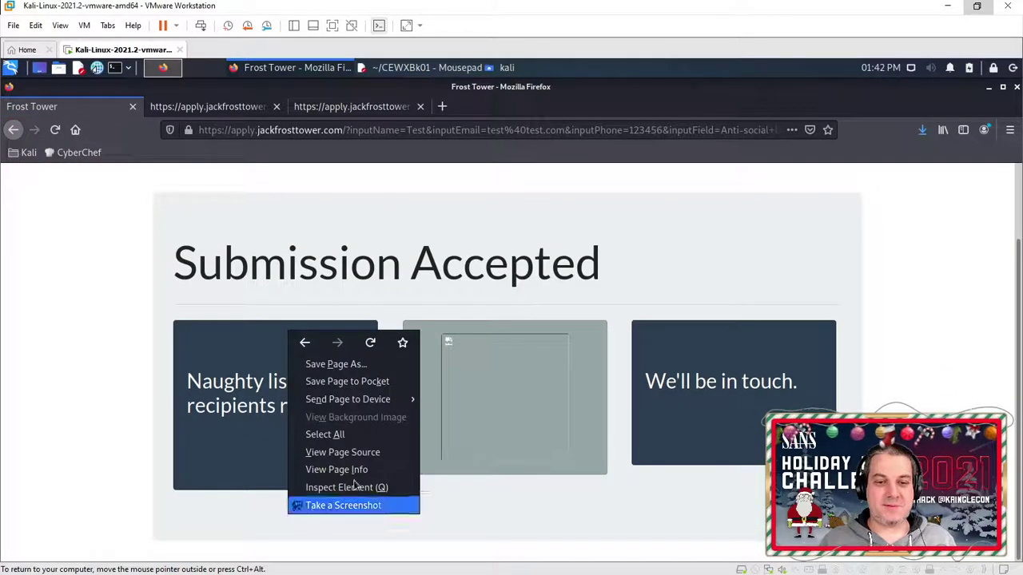
Step: From the page source, save the images/Test.jpg link response under its default name, m7RZC5eB
left_click(385, 453)
scroll(288, 327, "down", 10)
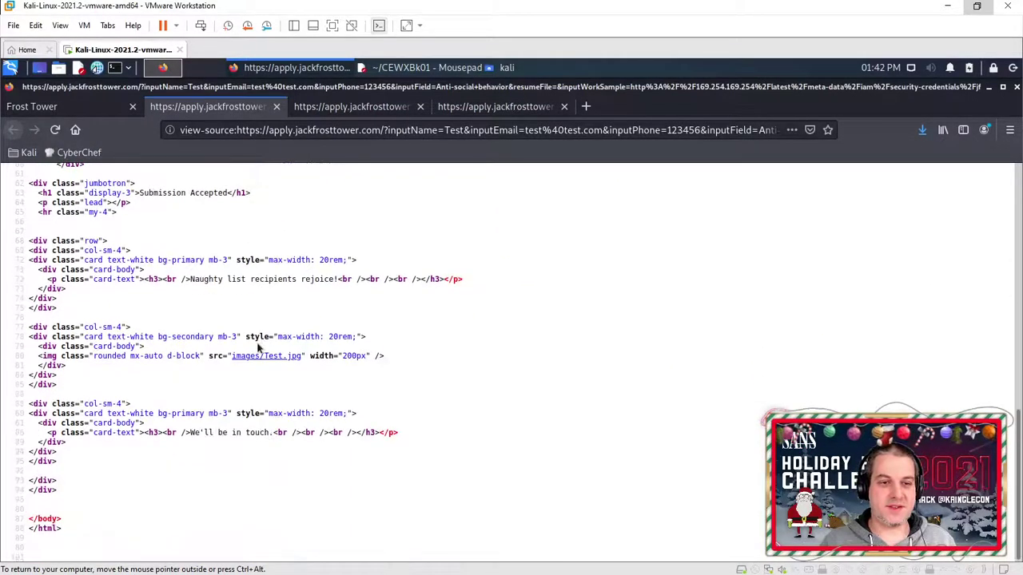
right_click(266, 359)
left_click(316, 270)
key("Return")
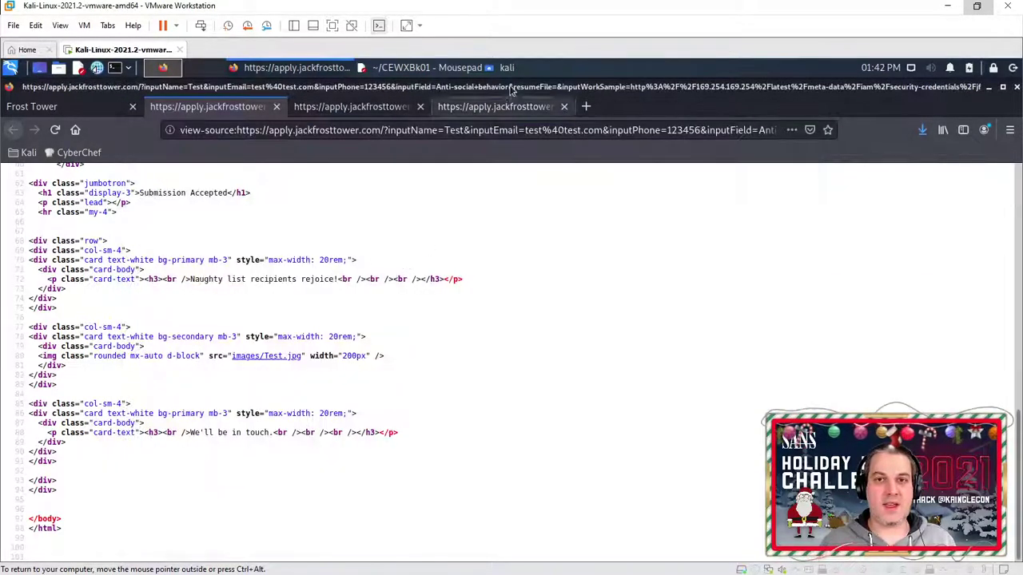
Step: Open m7RZC5eB from the home folder in Mousepad to view its AWS credentials JSON
left_click(512, 70)
left_click(968, 178)
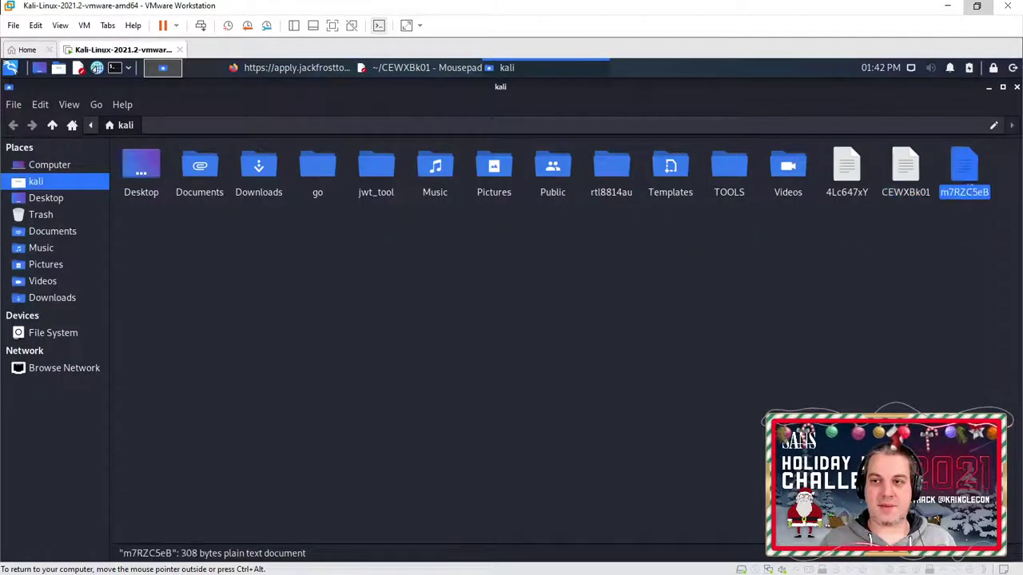
right_click(963, 179)
left_click(927, 182)
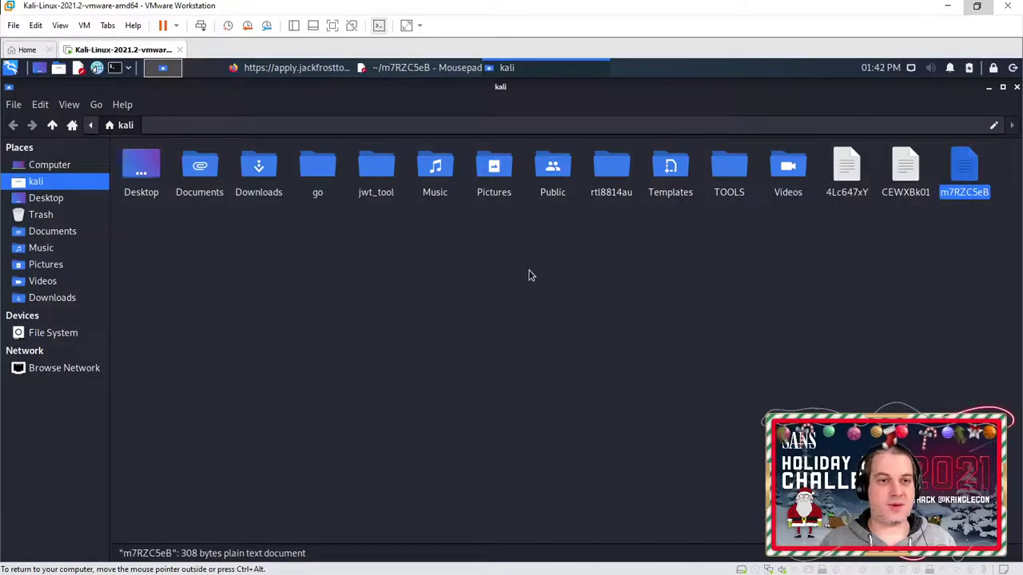
left_click(432, 69)
left_click(272, 331)
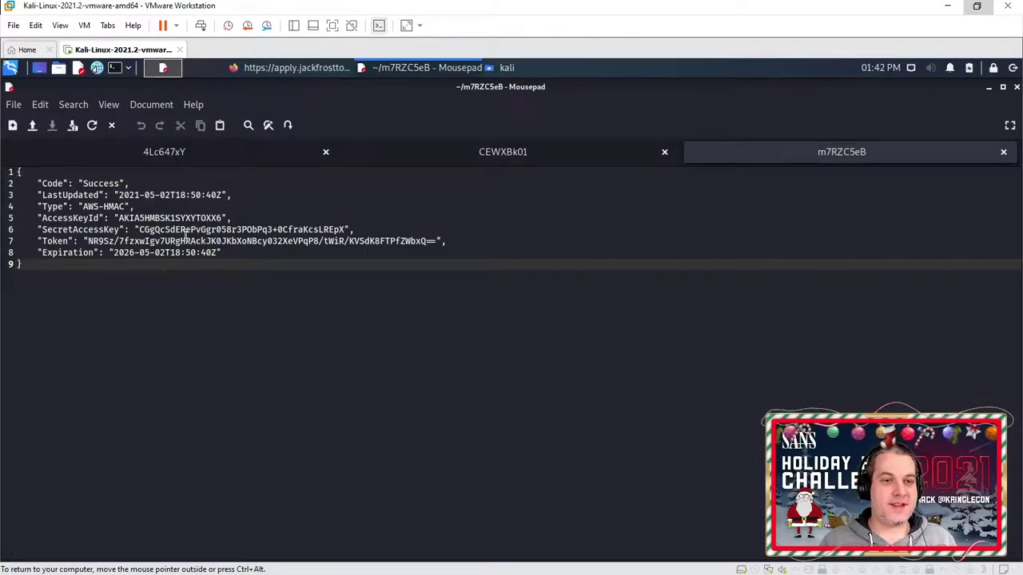
double_click(64, 230)
left_click(148, 284)
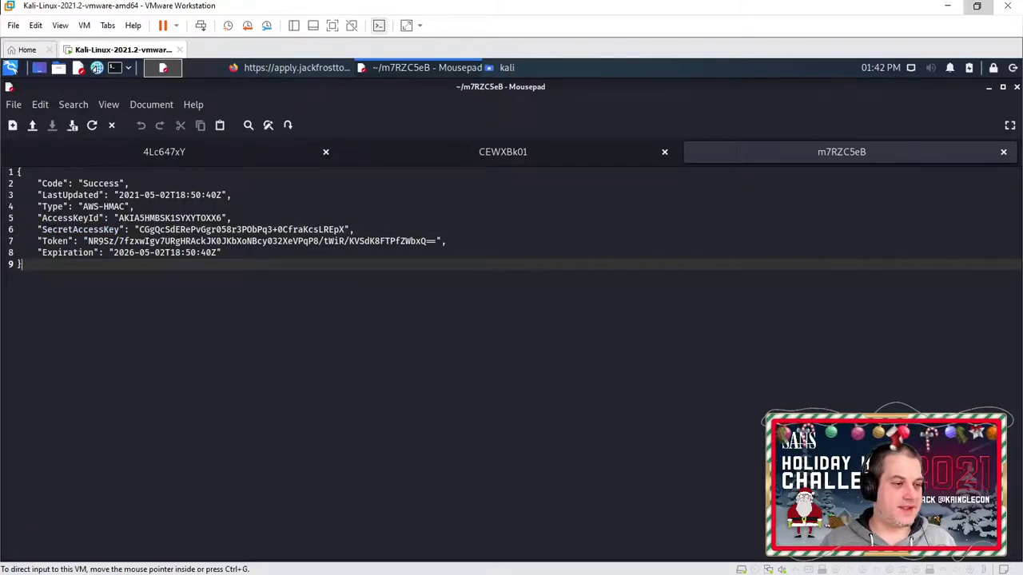
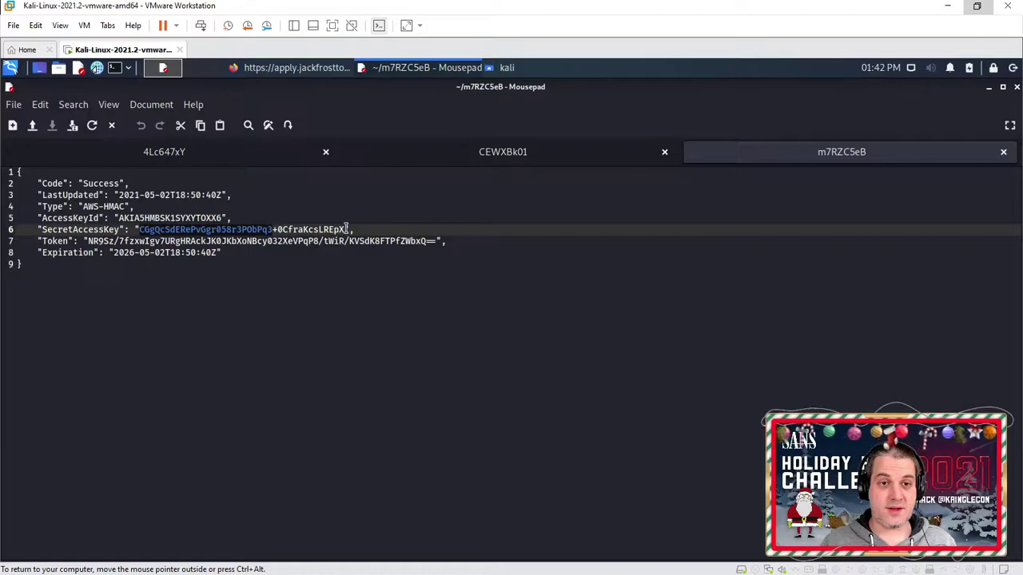
Step: Select the full SecretAccessKey value on line 6 of the AWS credentials JSON
left_click_drag(346, 230, 142, 229)
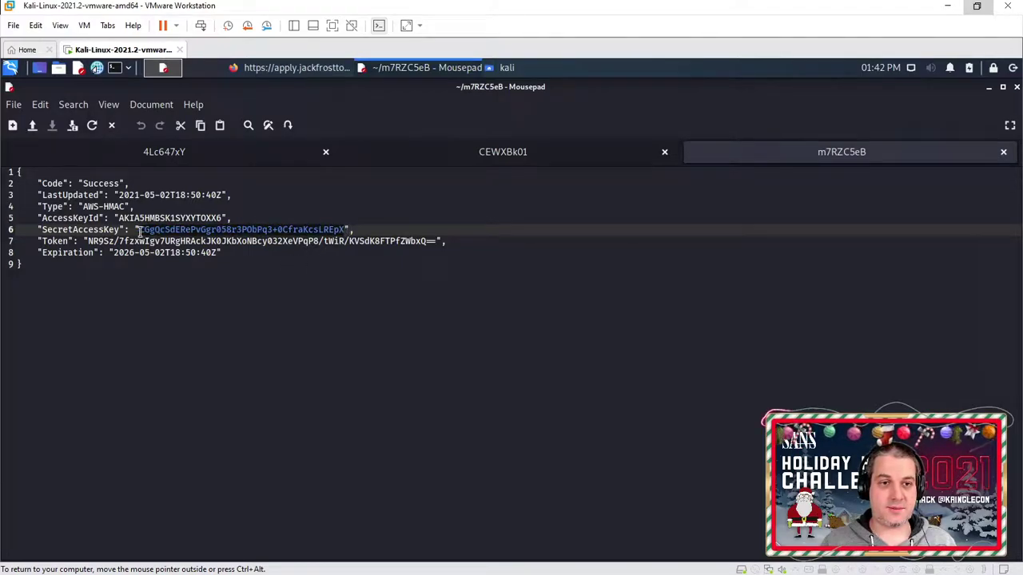
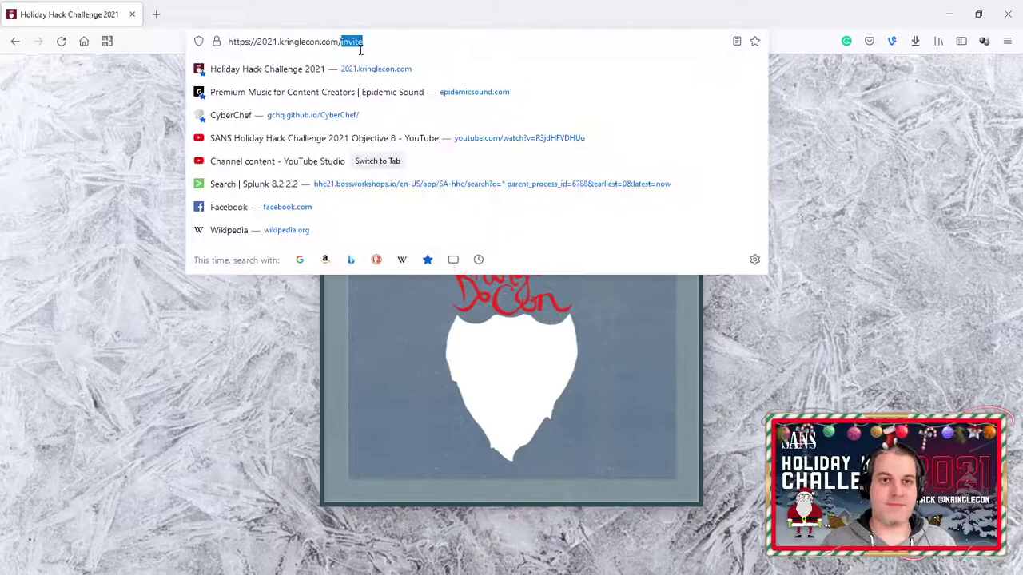
Step: Remove 'invite' from the address and load the main 2021.kringlecon.com game site
key("BackSpace")
key("Return")
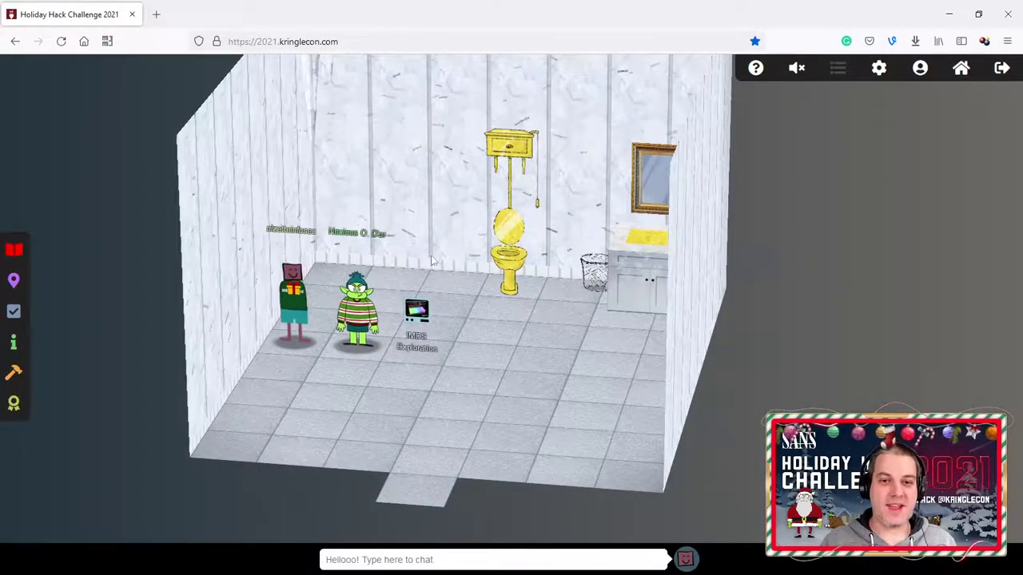
Step: Paste the secret access key as the answer to objective 10 'Now Hiring!' and submit it
left_click(14, 312)
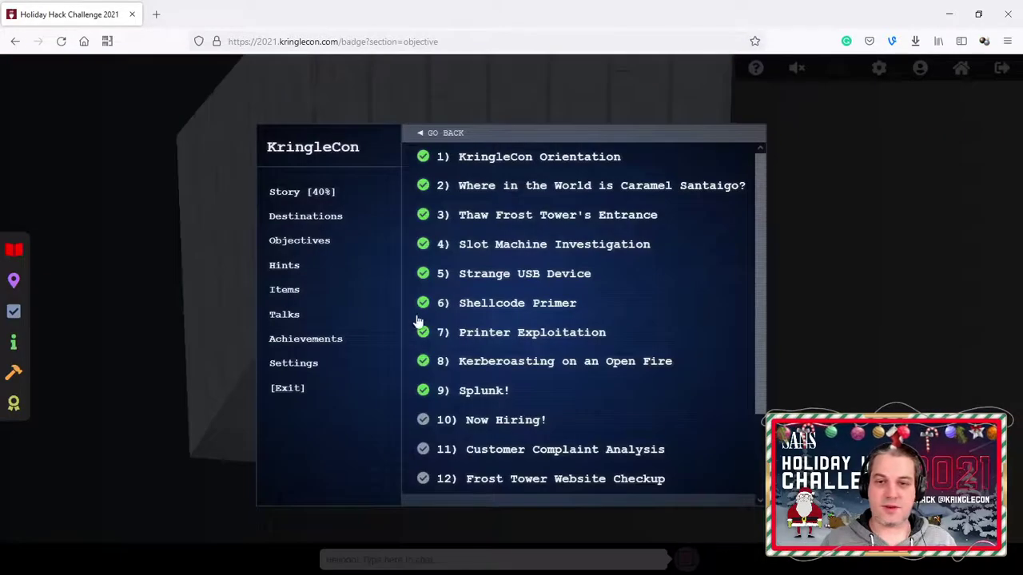
left_click(491, 432)
left_click(495, 391)
type("CGgQcSdERePvGgr058r3PObPq3+0CfraKcsLREpX")
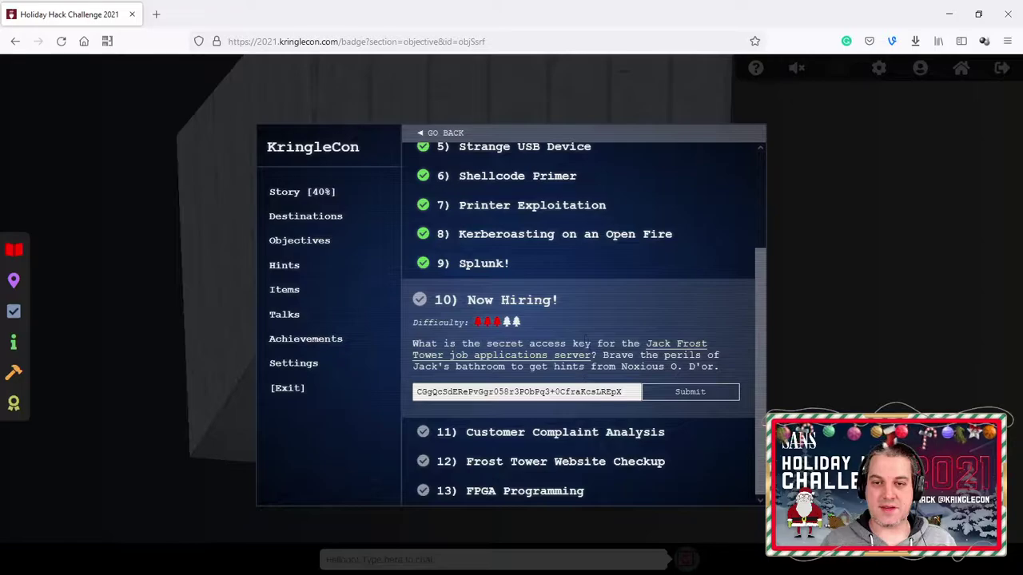
left_click(693, 393)
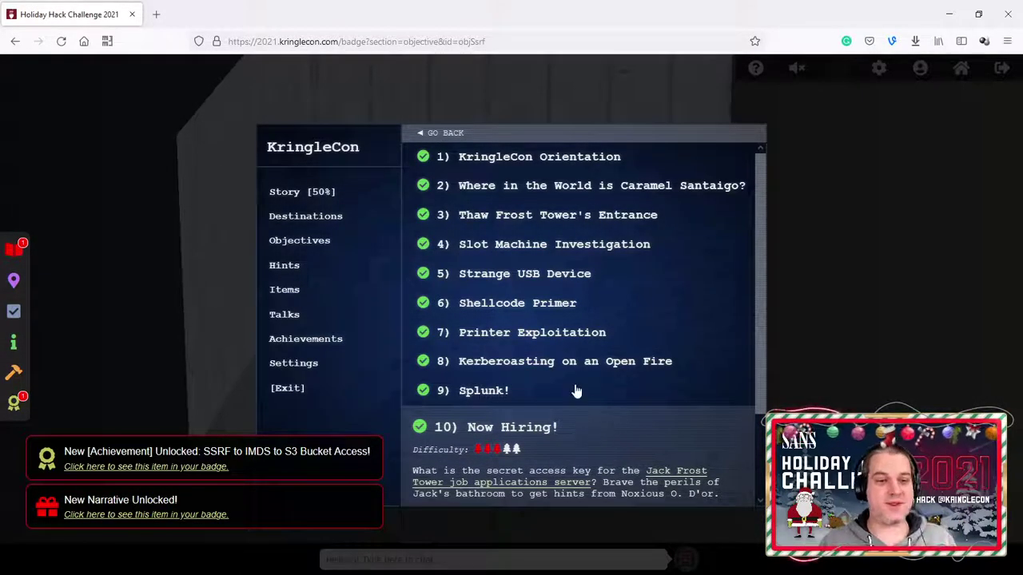
Step: Read the new verses under Story [50%], then scroll achievements to SSRF to IMDS to S3 Bucket Access
left_click(327, 194)
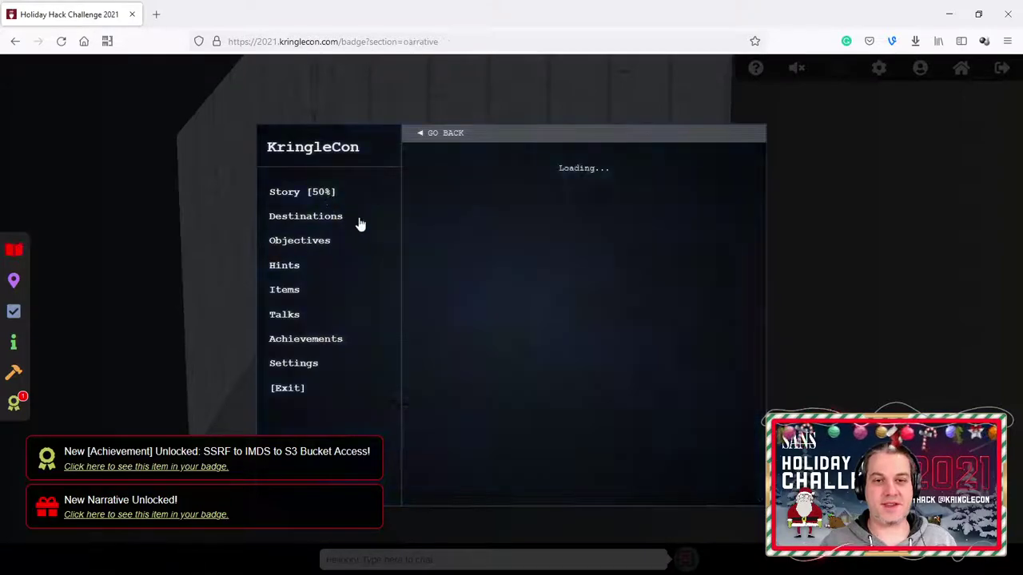
scroll(534, 296, "down", 5)
scroll(520, 303, "up", 1)
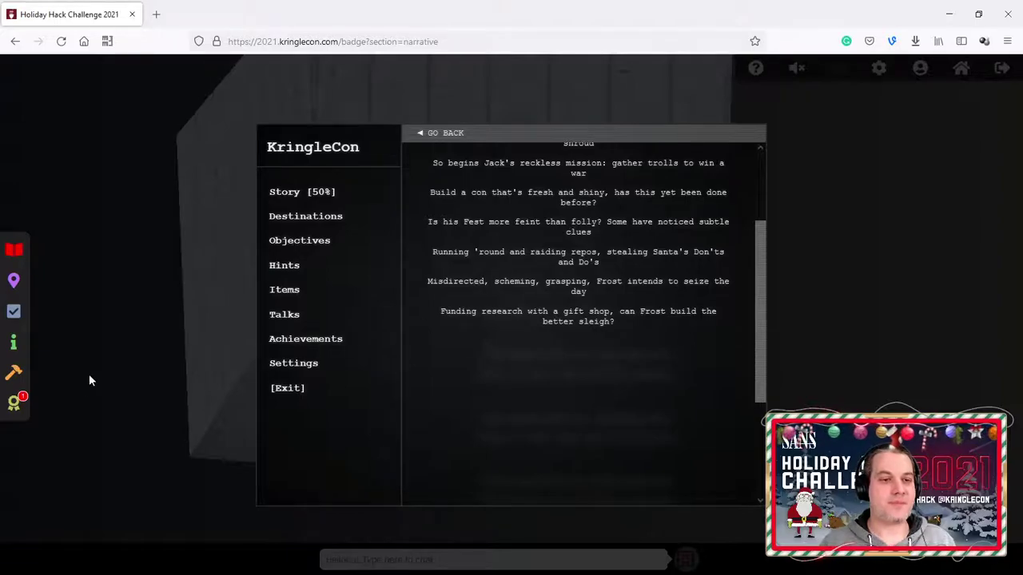
left_click(16, 404)
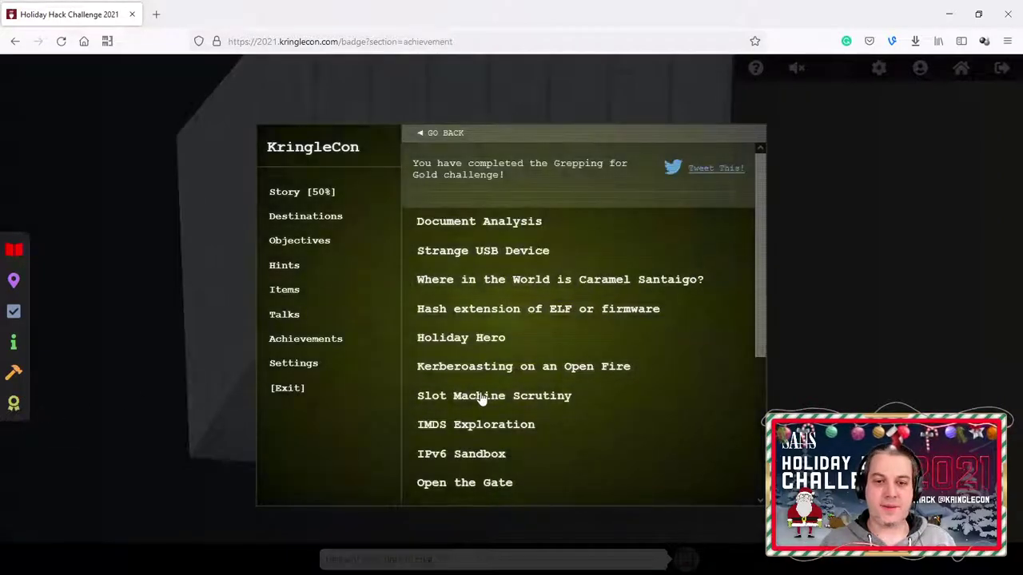
scroll(476, 432, "down", 3)
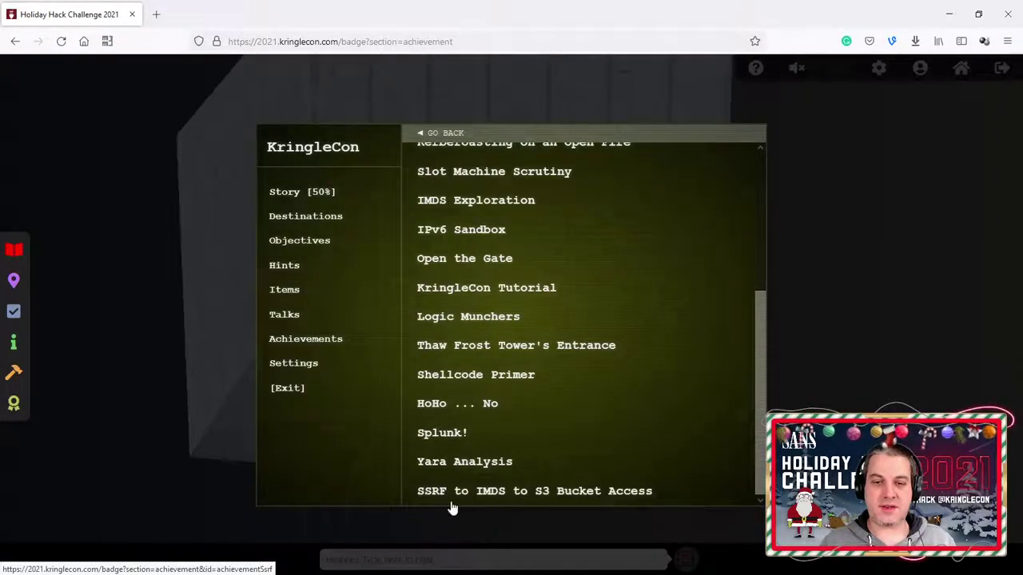